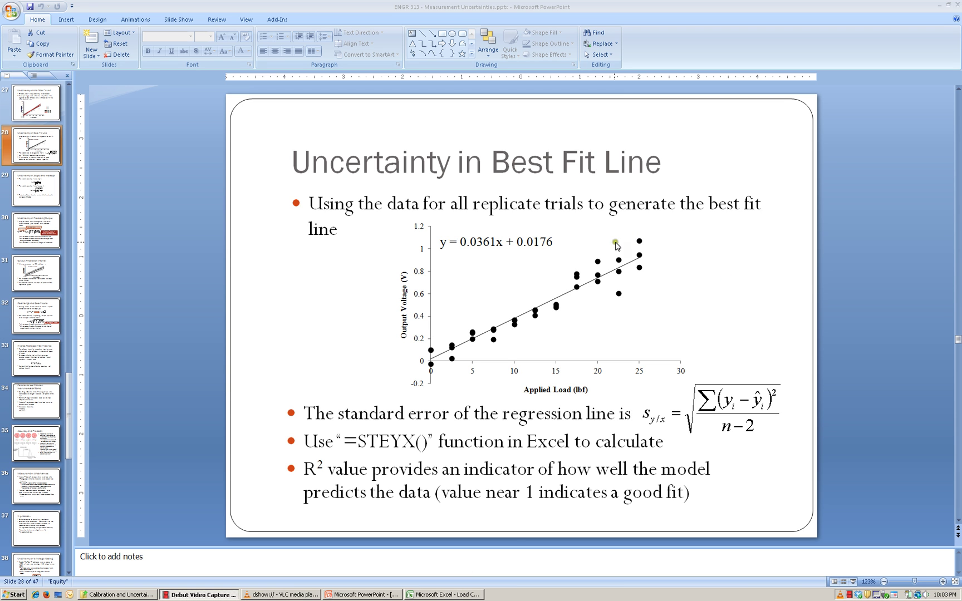
Step: Switch to the Excel workbook, insert a markers-only scatter chart of A1:B55, and place it over columns F to M beside the data
left_click(450, 596)
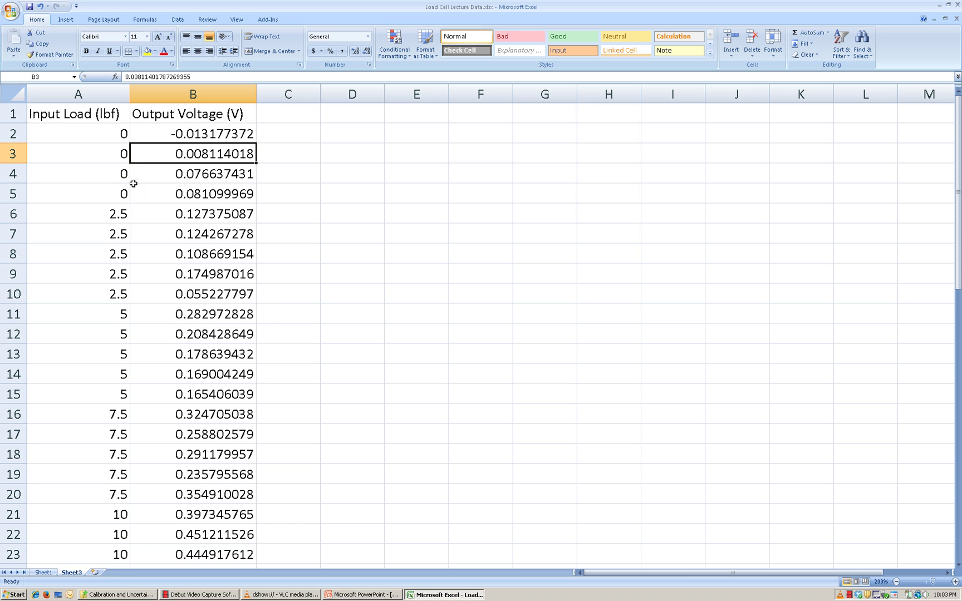
left_click(184, 117)
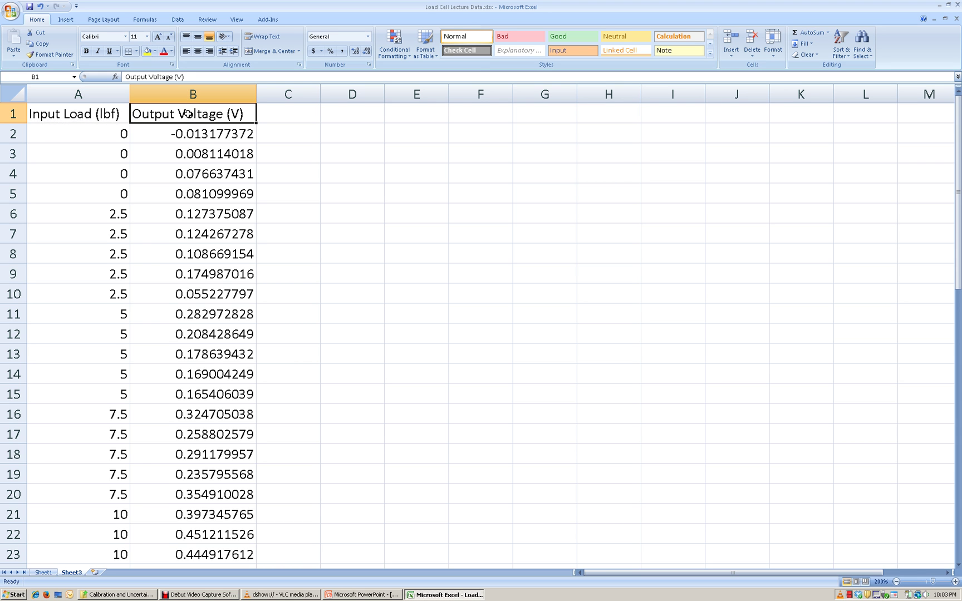
key("Left")
left_click(188, 114)
key("ctrl+Down")
key("shift+Left")
key("ctrl+shift+Up")
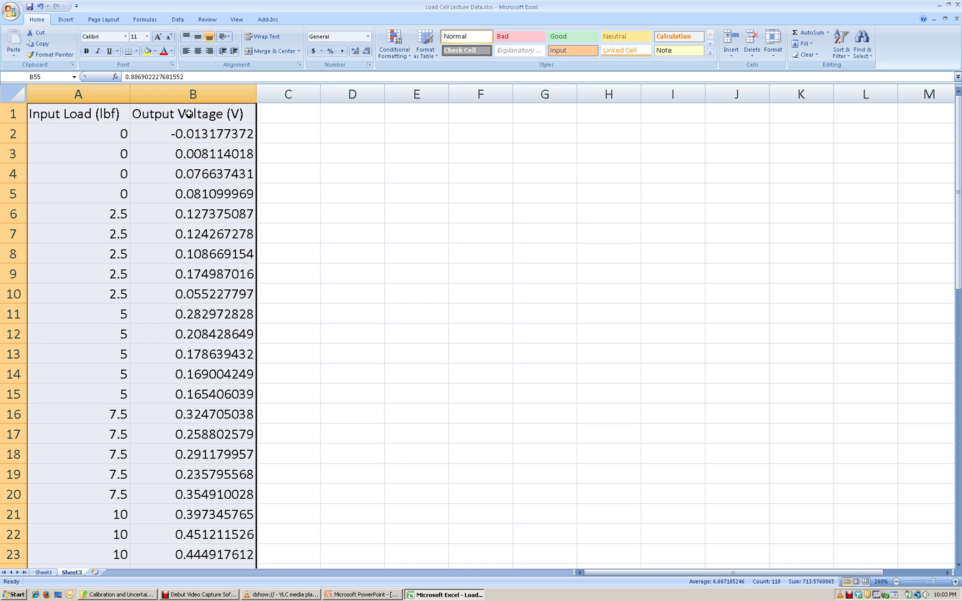
left_click(66, 19)
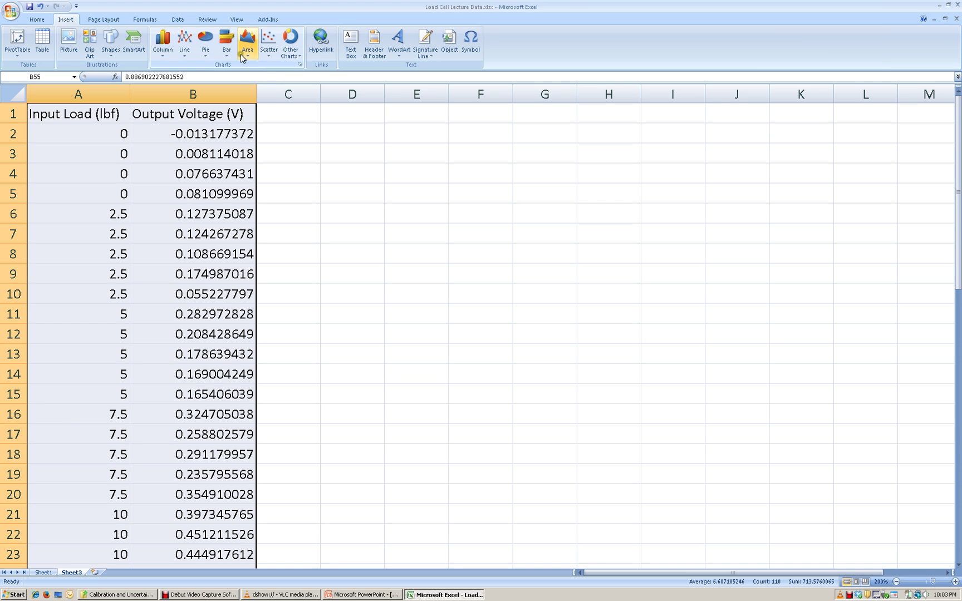
left_click(268, 49)
left_click(274, 82)
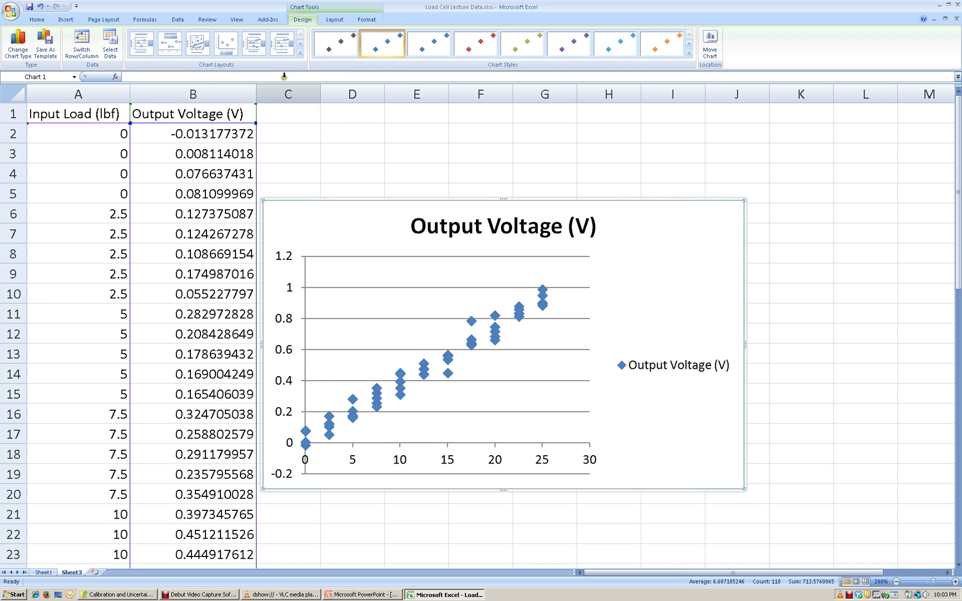
mouse_move(692, 311)
left_mouse_down()
mouse_move(854, 223)
mouse_move(868, 234)
mouse_move(836, 228)
mouse_move(878, 234)
mouse_move(875, 226)
left_mouse_up()
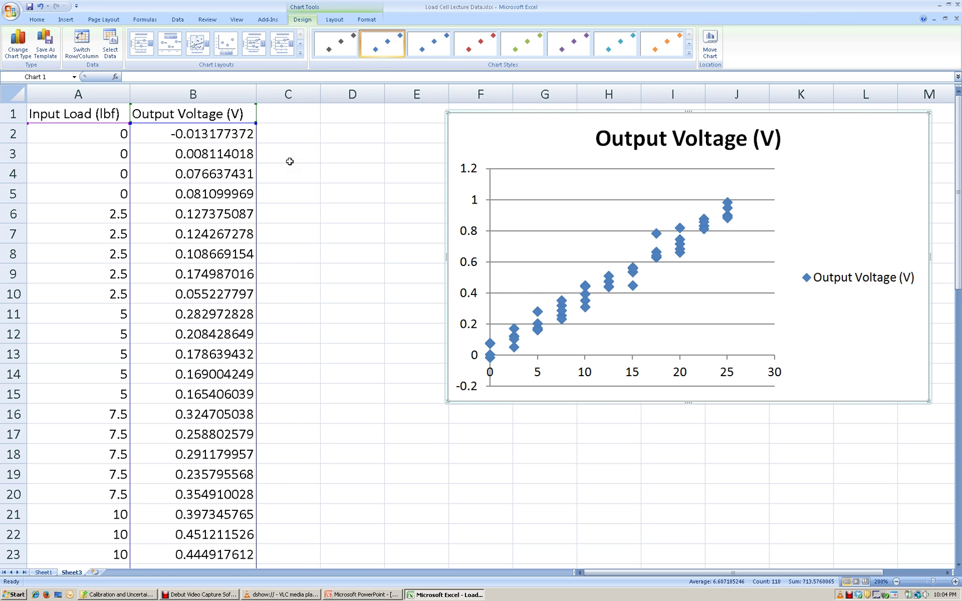
left_click(285, 137)
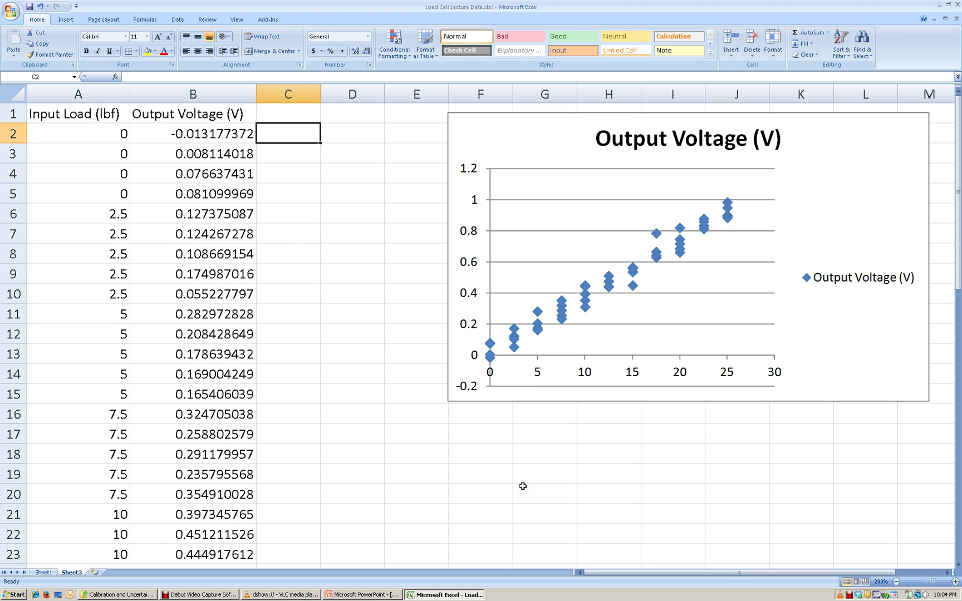
Step: Switch to the PowerPoint presentation and go back to the "How to Obtain a Calibration" slide to review the best-fit line functions
left_click(357, 595)
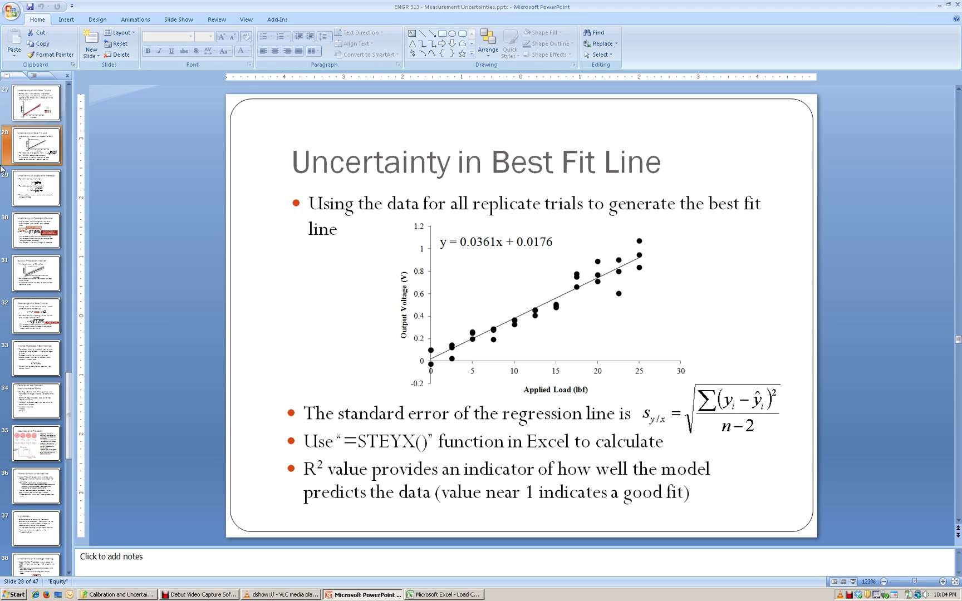
left_click(314, 263)
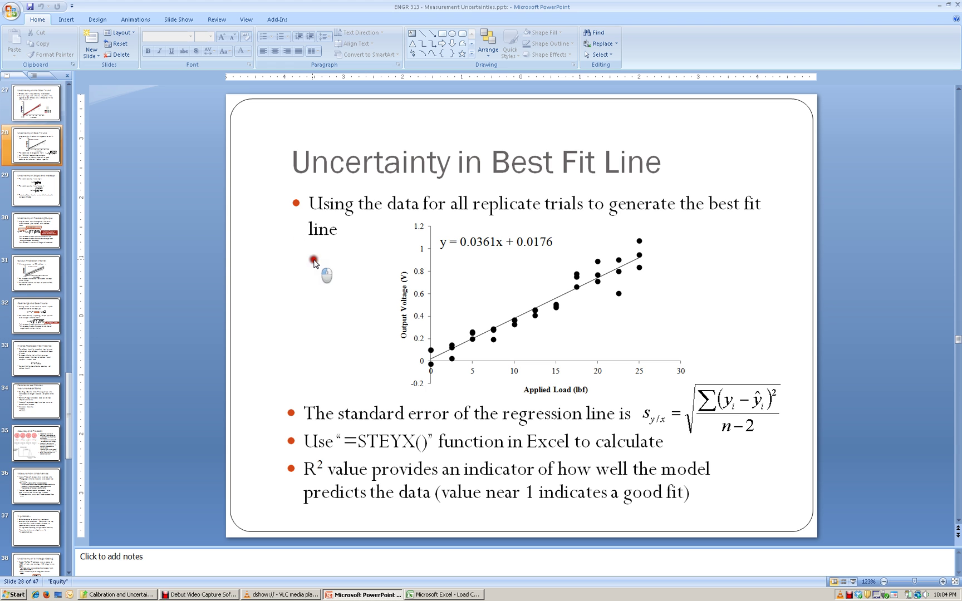
key("Page_Up")
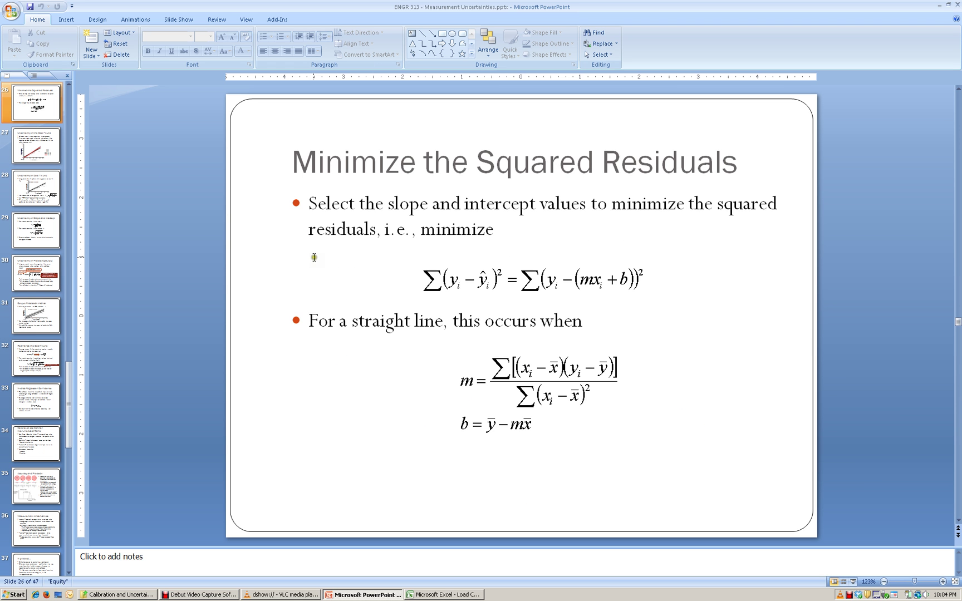
key("Page_Up")
key("Page_Up")
key("Page_Up")
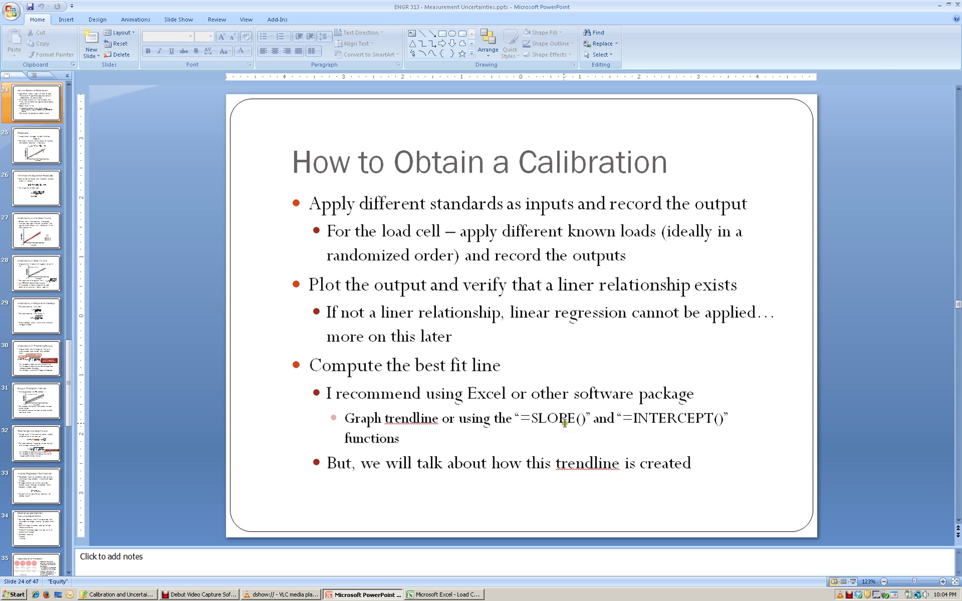
Step: Switch to Excel, add a linear trendline with its equation displayed to the scatter chart, and place the equation above the legend
left_click(444, 595)
left_click(705, 225)
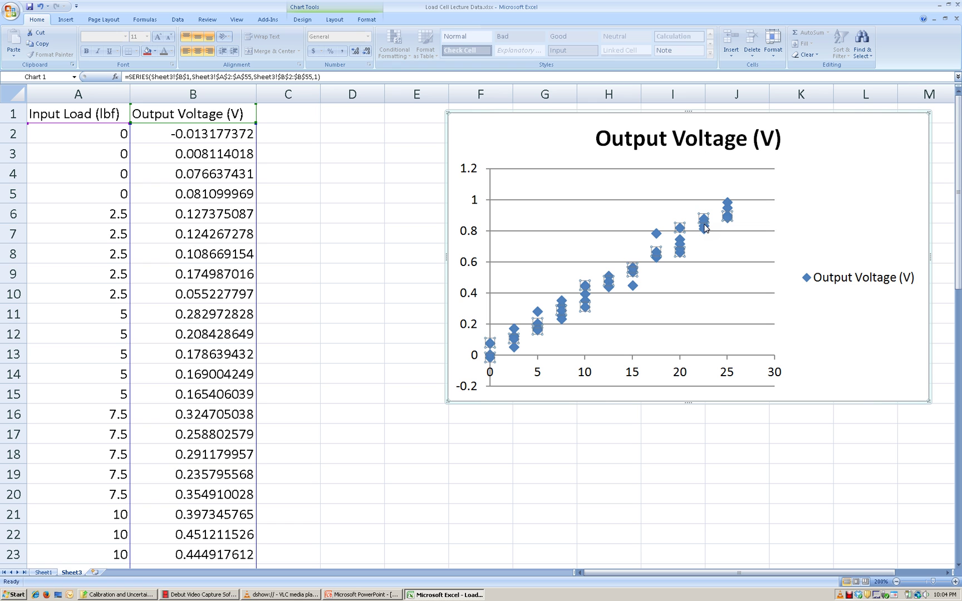
right_click(704, 228)
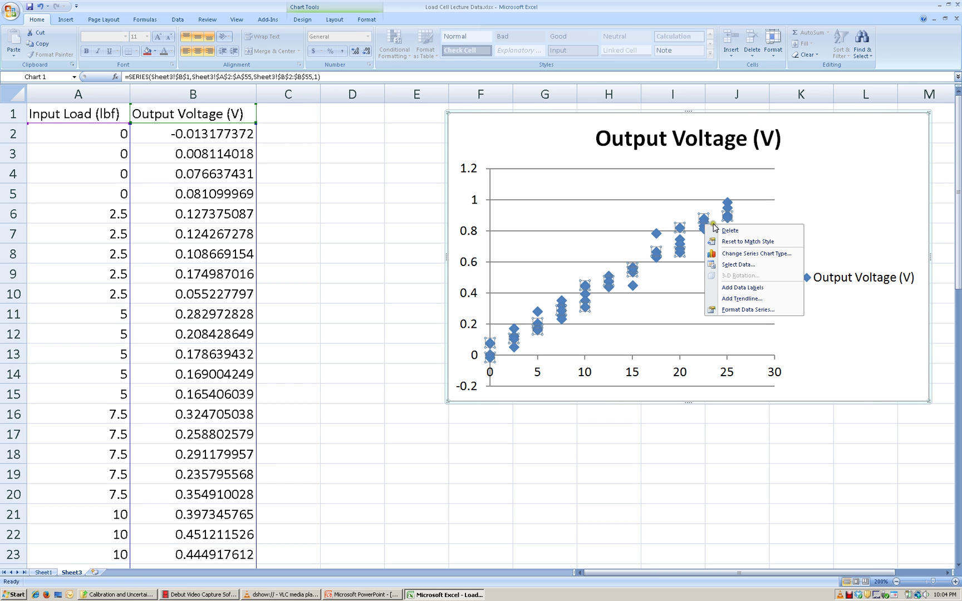
left_click(740, 298)
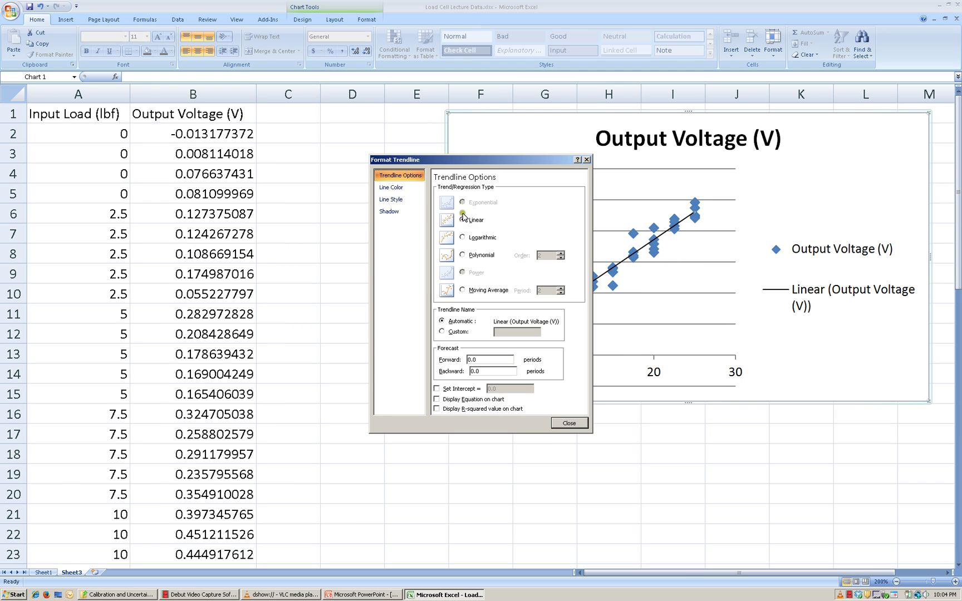
left_click(453, 399)
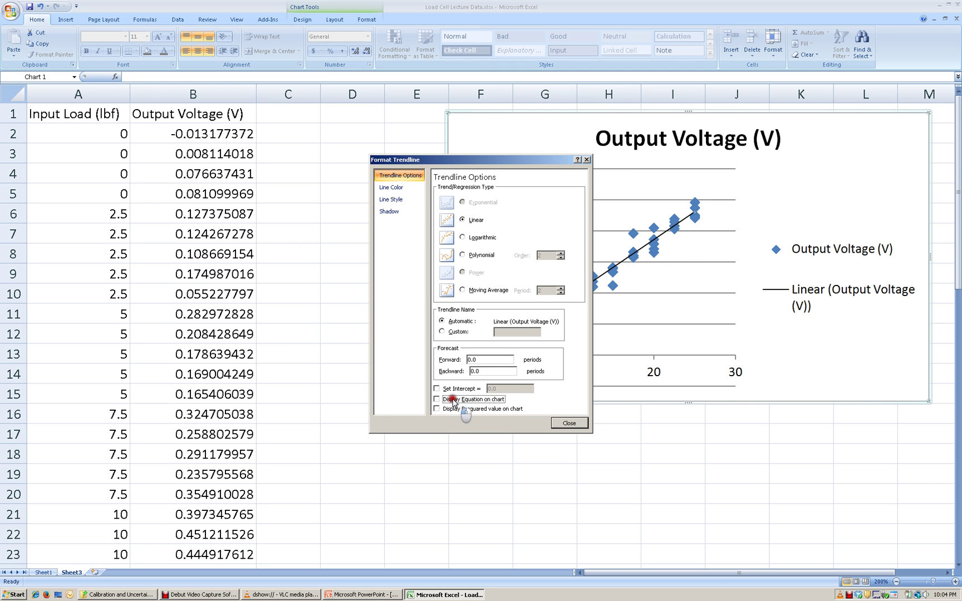
left_click(576, 422)
left_click(631, 212)
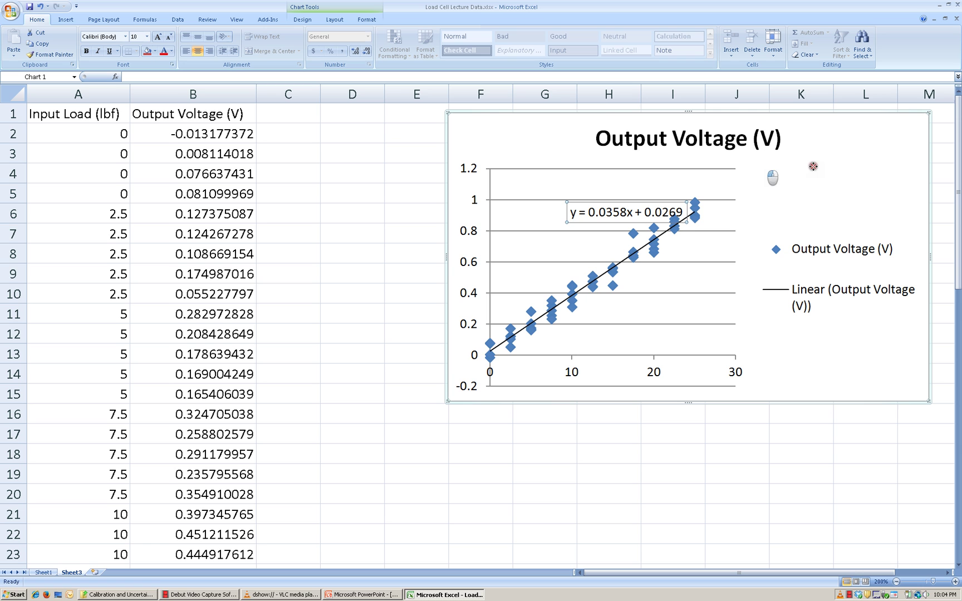
left_click_drag(846, 172, 845, 174)
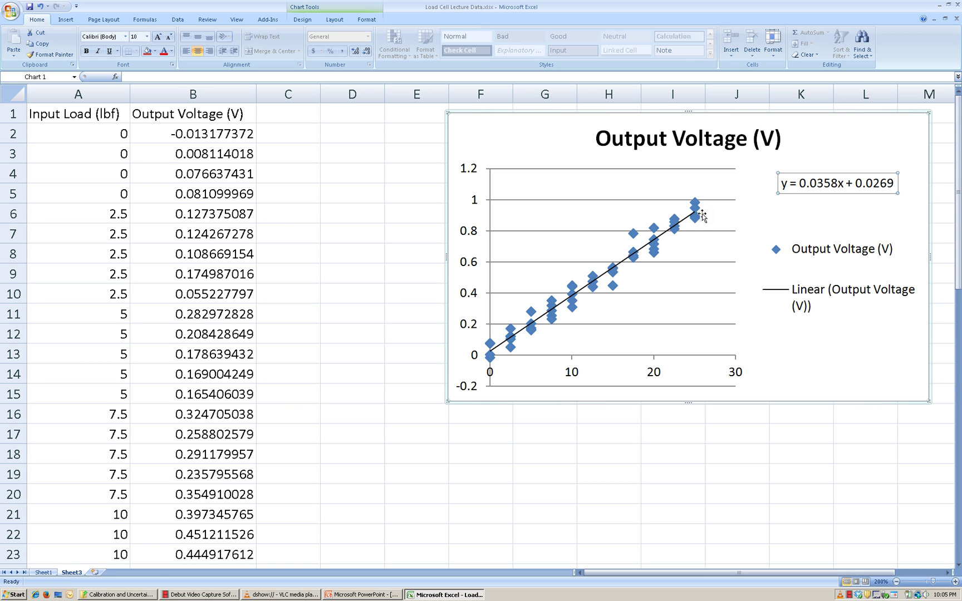
Step: Enter the labels "Slope" in cell C2 and "Intercept" in cell C3
left_click(283, 136)
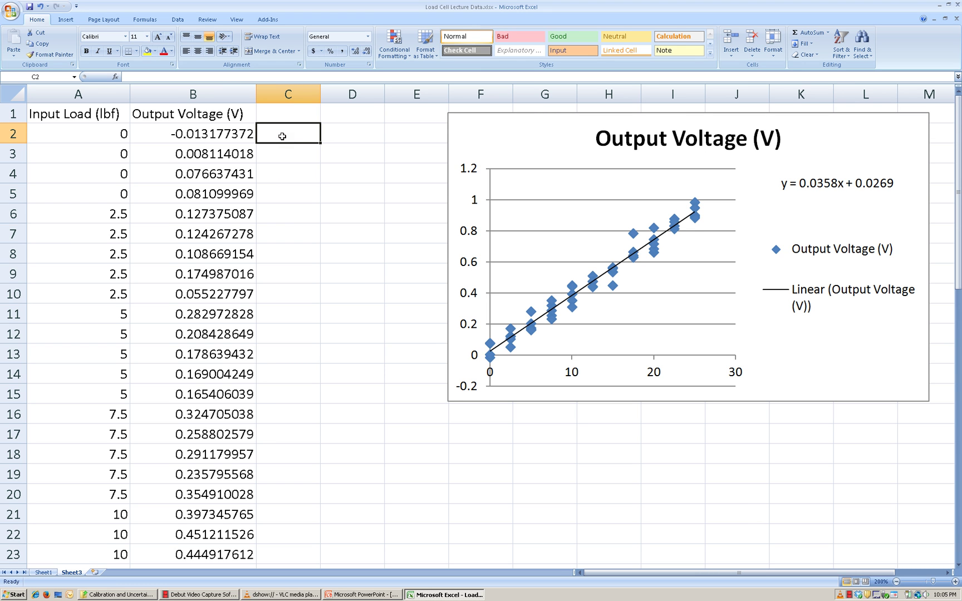
type("Slope")
key("Return")
type("Intercept")
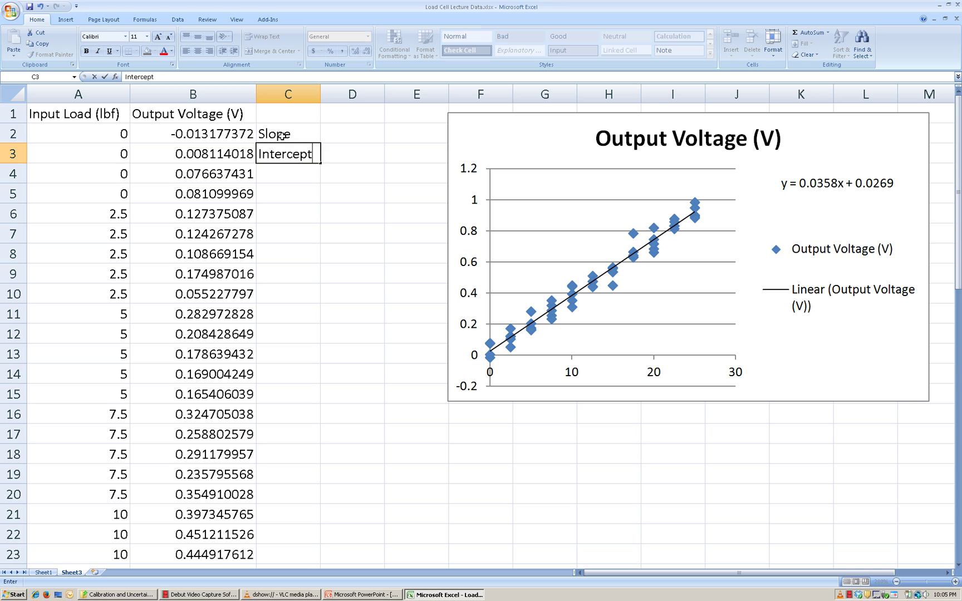
key("Up")
Step: Calculate the slope in cell D2 with the formula =slope(B2:B55,A2:A55)
key("Right")
type("=")
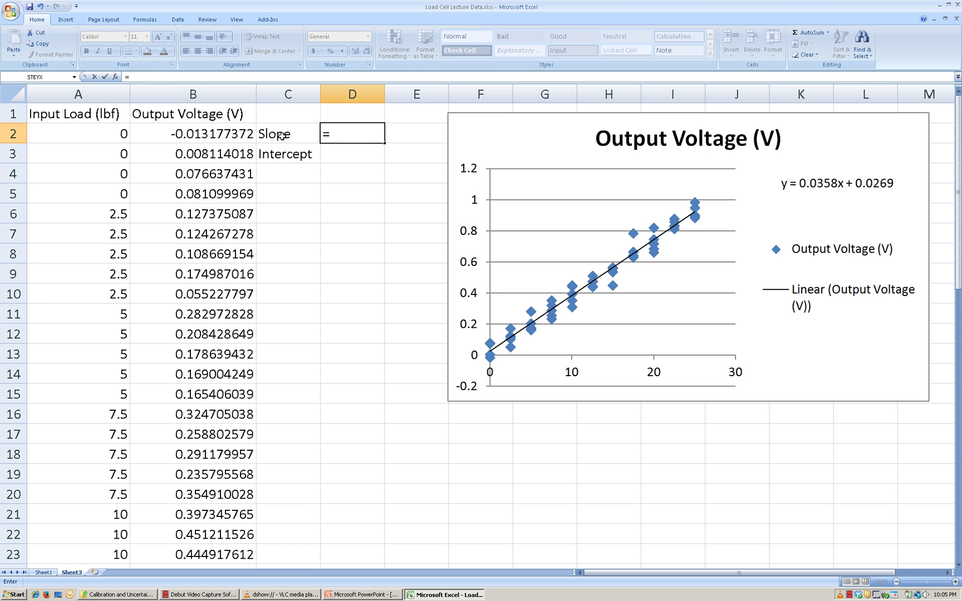
type("slope(")
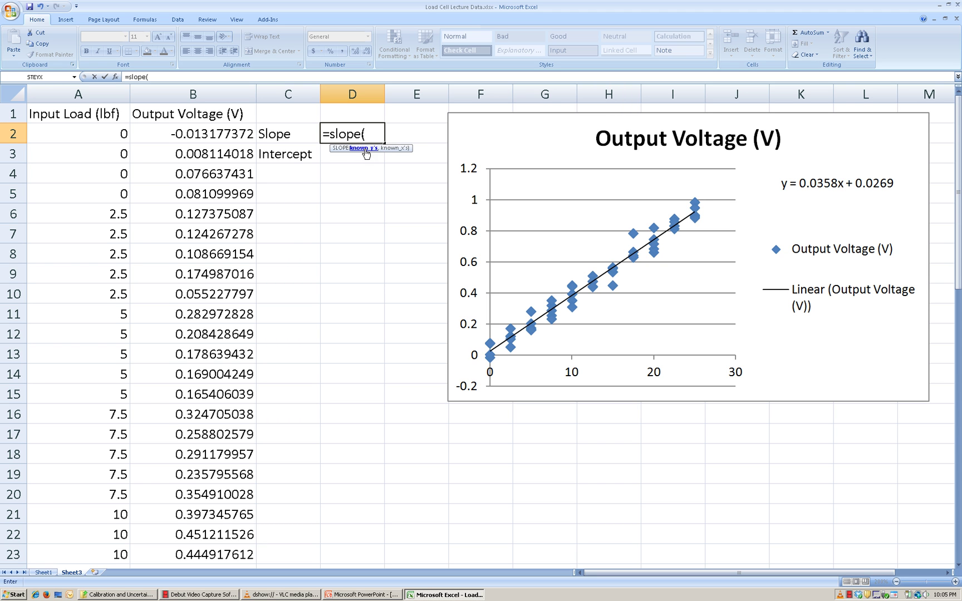
left_click(223, 130)
key("ctrl+shift+Down")
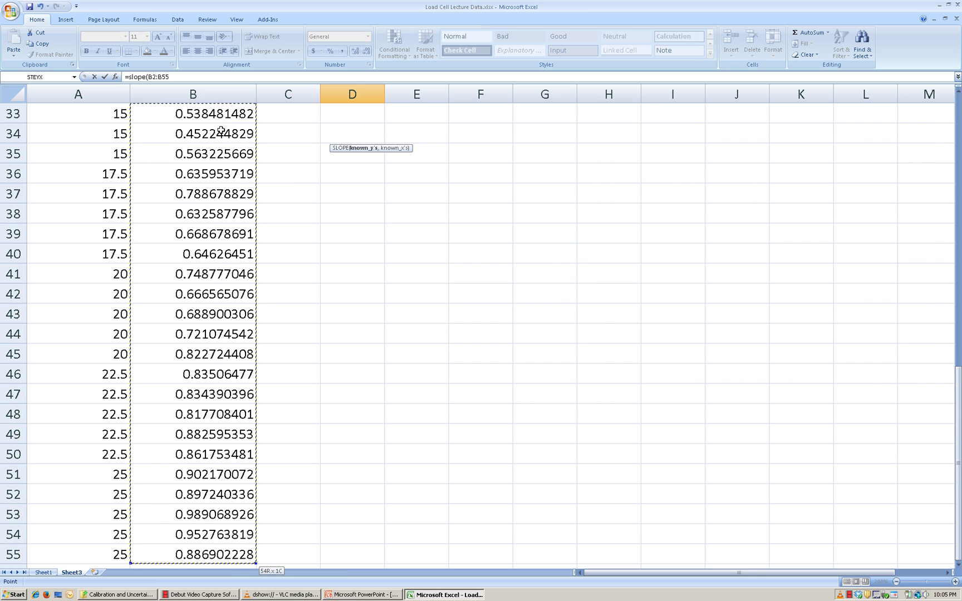
type(",")
left_click_drag(118, 554, 64, 130)
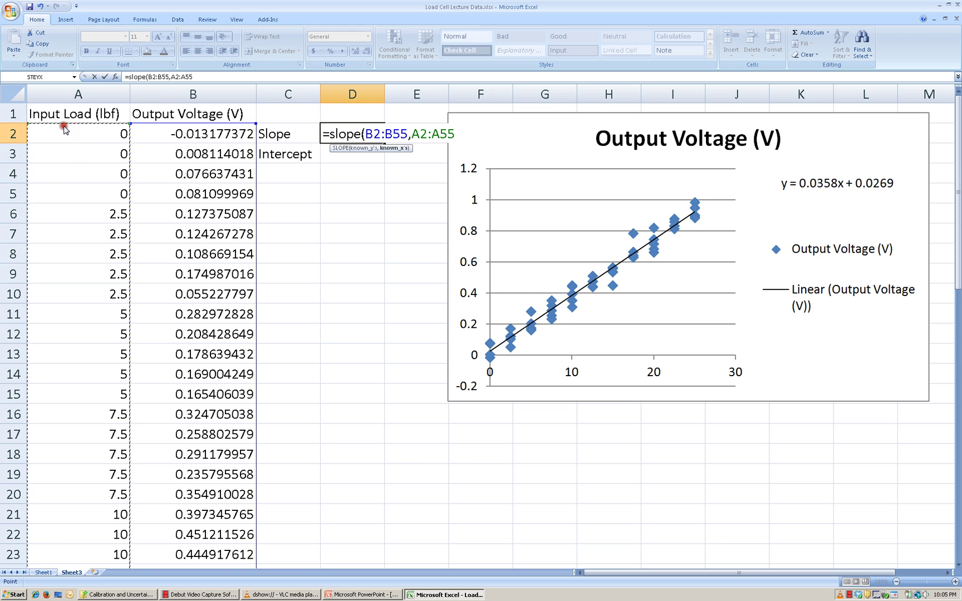
type(")")
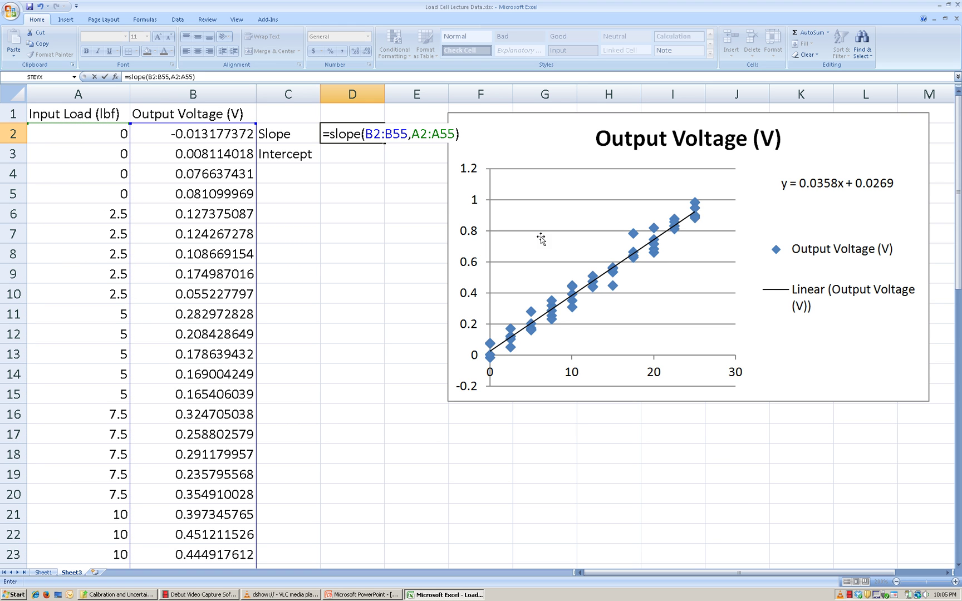
key("Return")
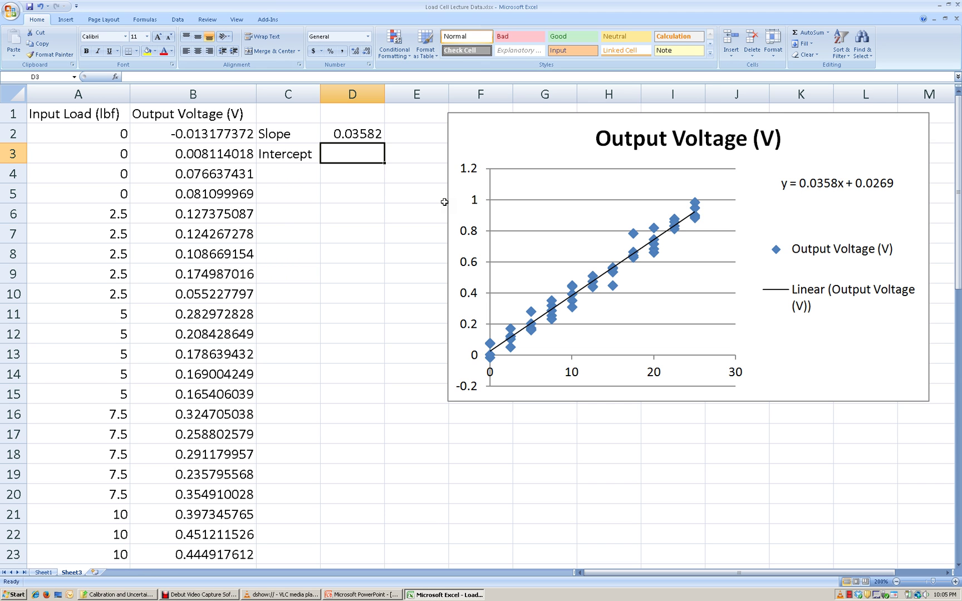
Step: Calculate the intercept in cell D3 with the formula =intercept(B2:B55,A2:A55)
type("=interce")
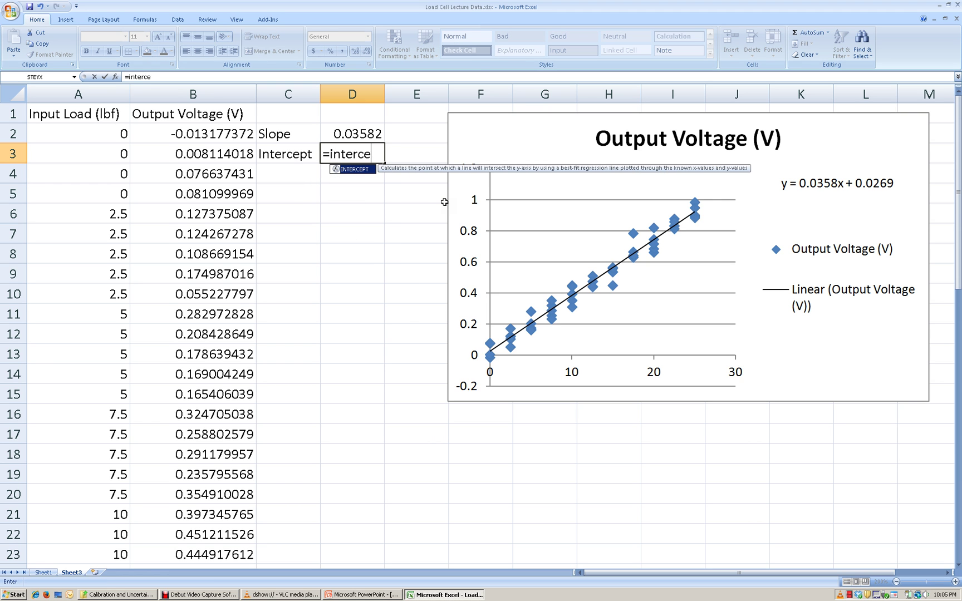
type("pt(")
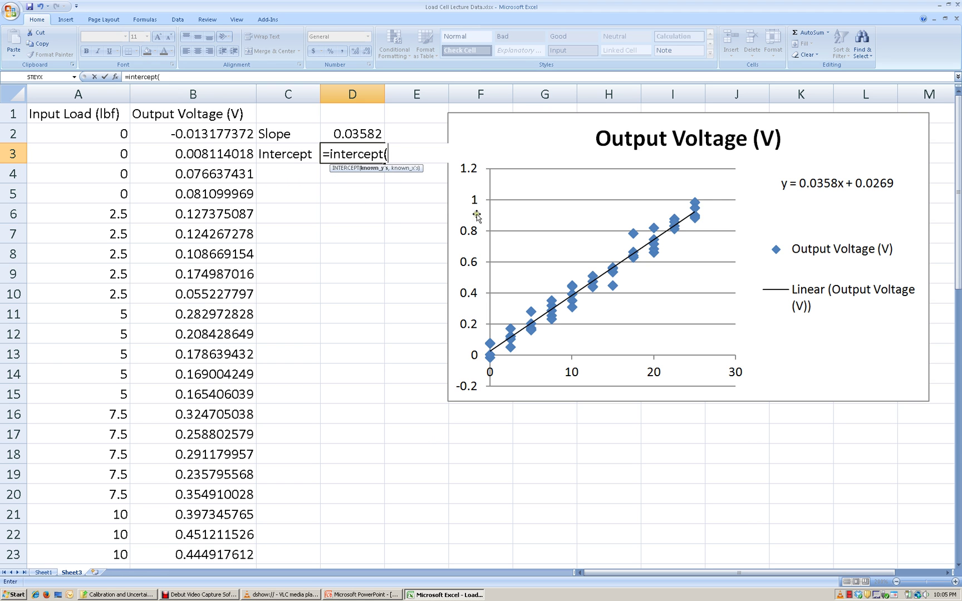
left_click(212, 130)
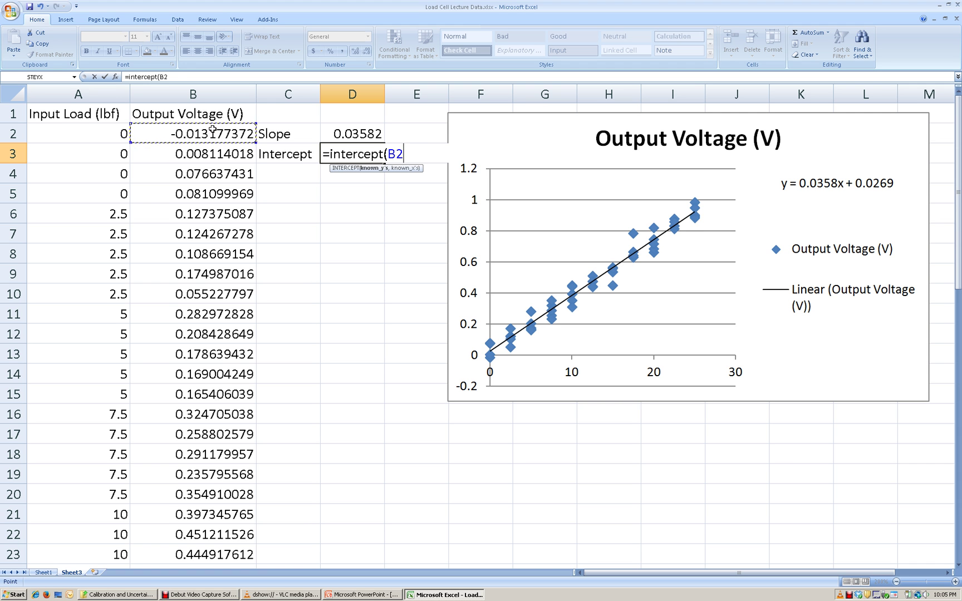
key("shift+Down")
key("shift+Right")
key("shift+Right")
key("shift+Left")
key("shift+Left")
key("shift+Left")
key("shift+Right")
key("ctrl+shift+Down")
type(",")
left_click(95, 552)
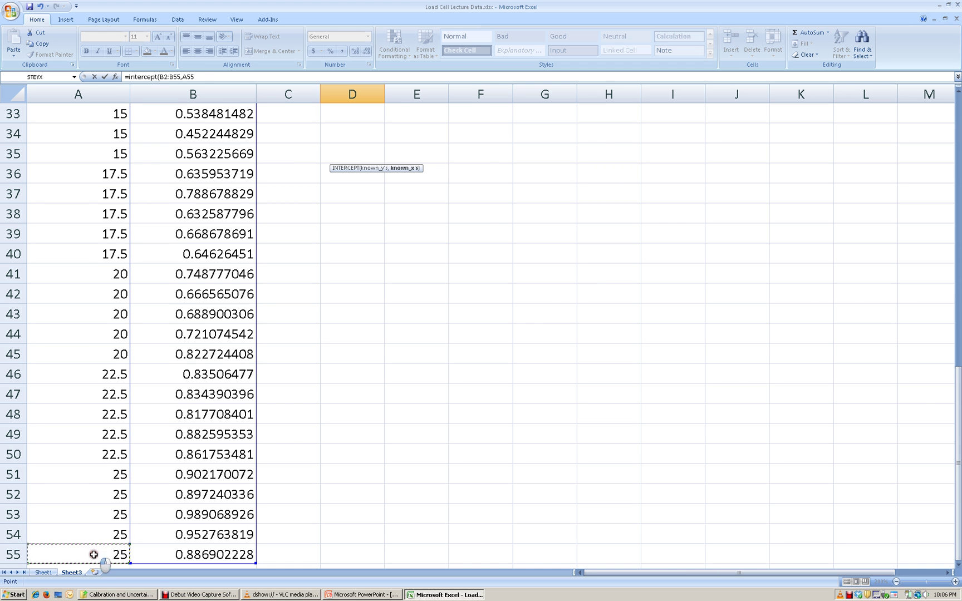
key("ctrl+shift+Up")
key("shift+Down")
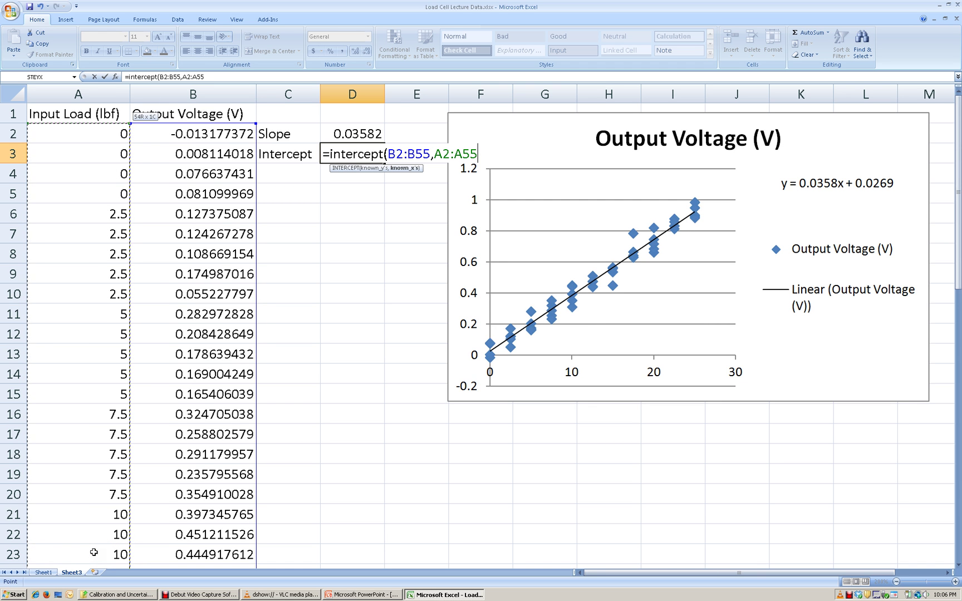
type(")")
key("Return")
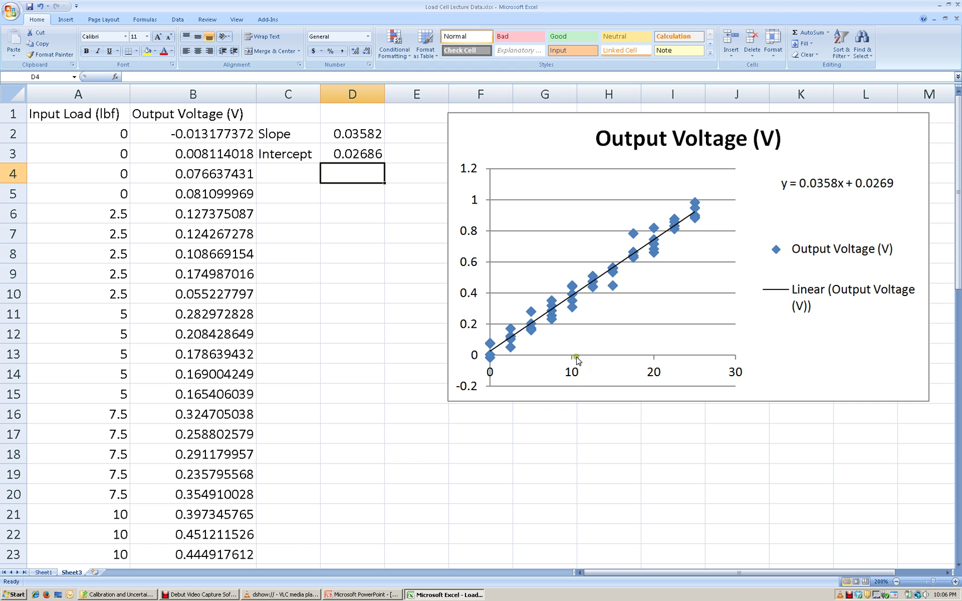
Step: Switch to the PowerPoint presentation and review the standard error function on slide 28, "Uncertainty in Best Fit Line"
left_click(378, 594)
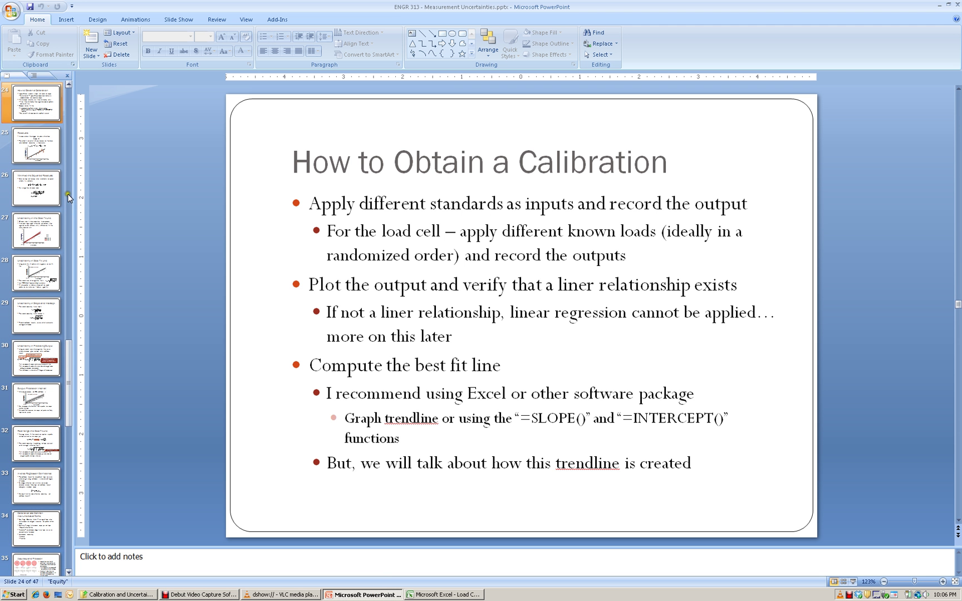
left_click(46, 191)
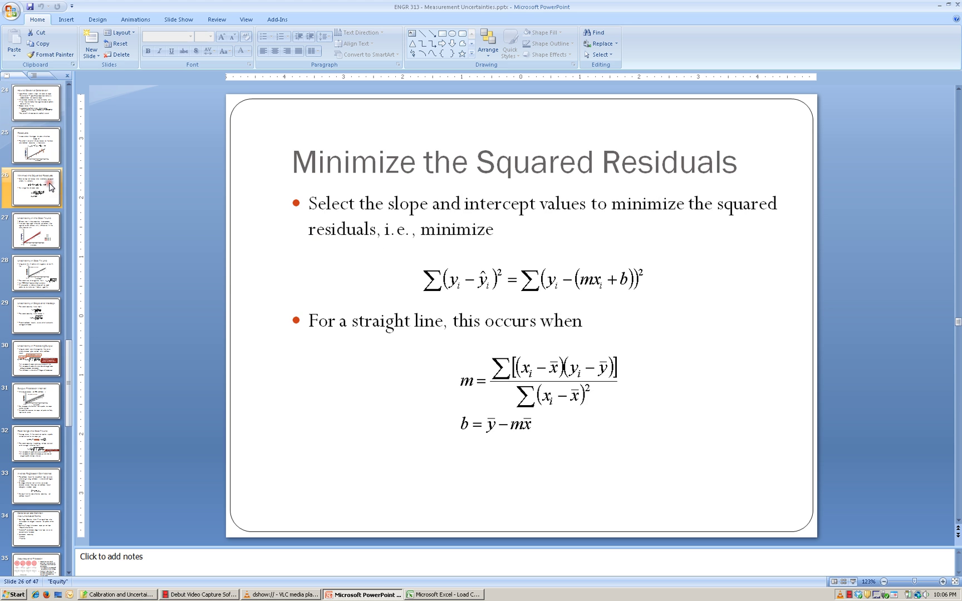
left_click(36, 230)
left_click(49, 269)
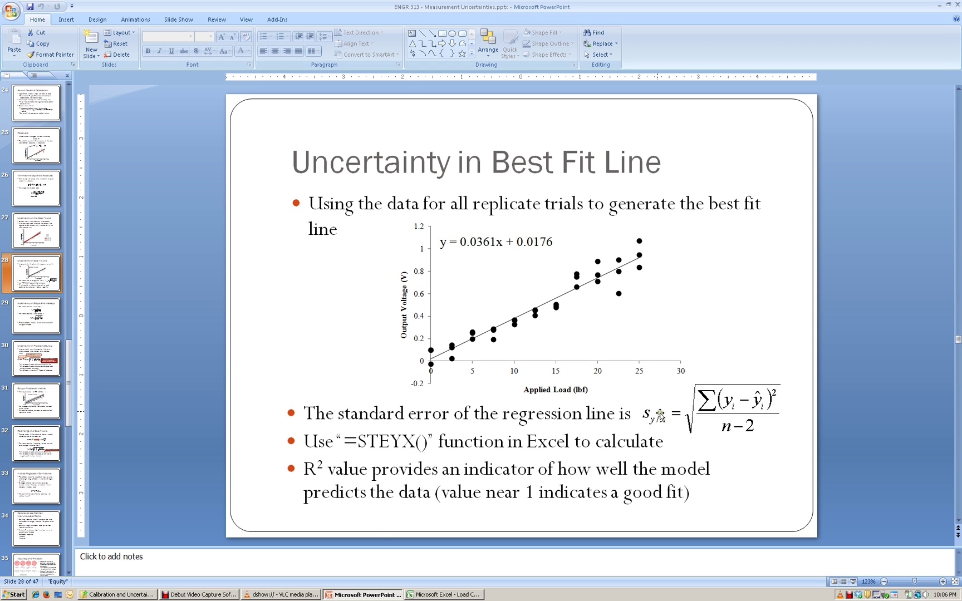
Step: Switch back to the Excel workbook and enter the label "STEYX" in cell C4
left_click(444, 595)
left_click(267, 175)
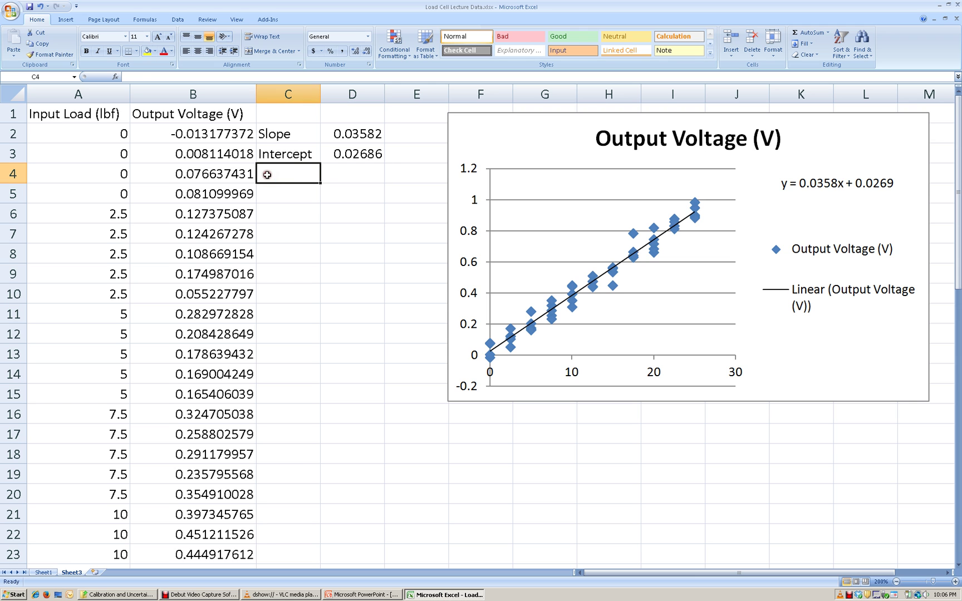
type("S")
key("BackSpace")
type("STEYX")
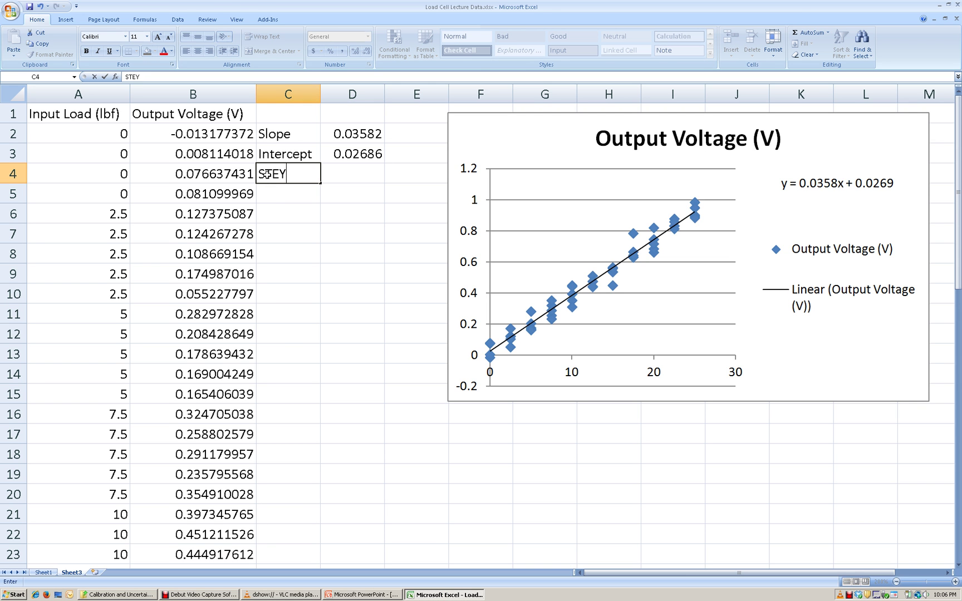
key("Tab")
Step: Calculate the standard error of the regression in cell D4 with the formula =STEYX(B2:B55,A2:A55)
type("=STEYS")
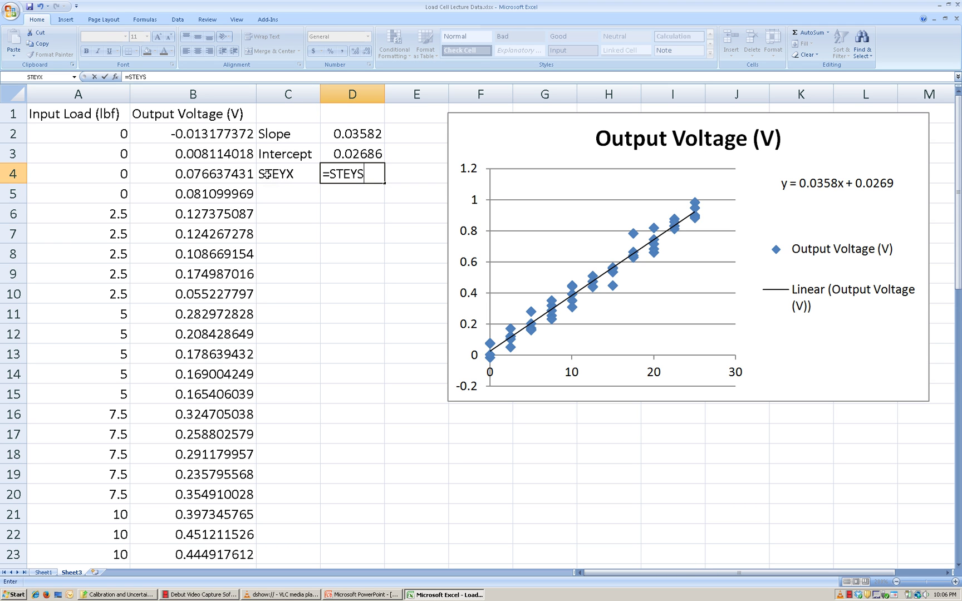
key("BackSpace")
type("X")
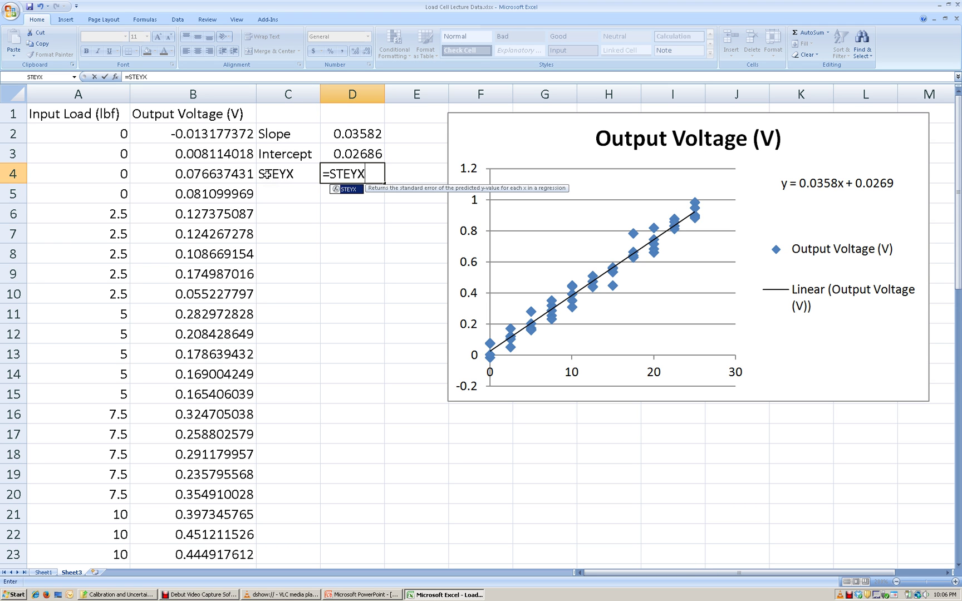
type("(")
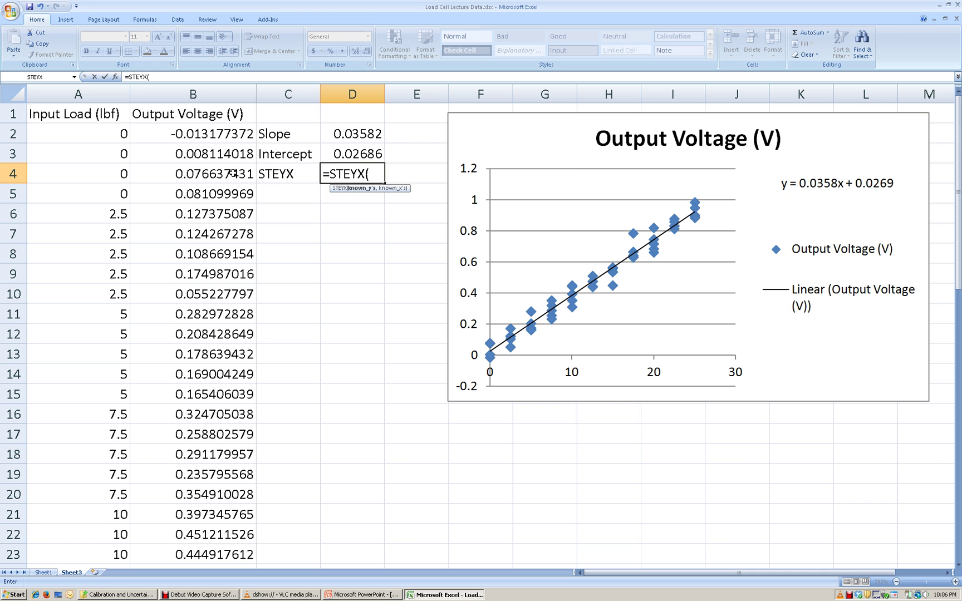
left_click(212, 135)
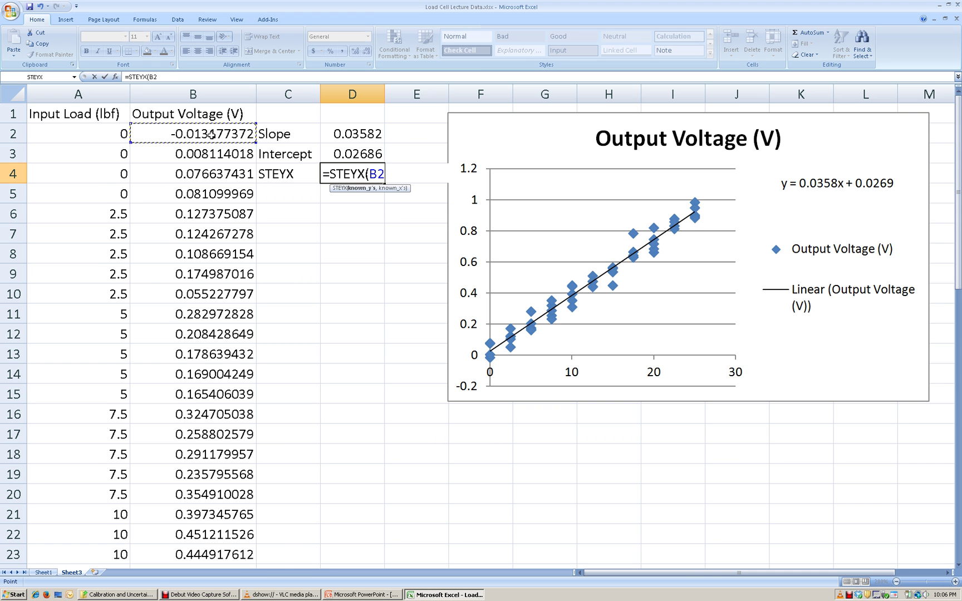
key("ctrl+shift+Down")
type(",")
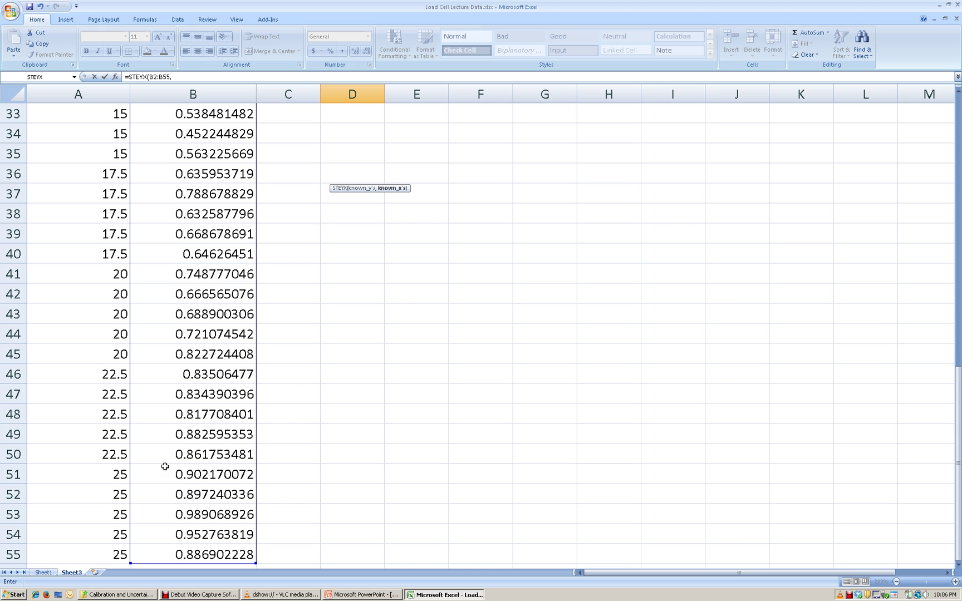
left_click(88, 552)
key("ctrl+shift+Up")
key("shift+Down")
type(")")
key("Return")
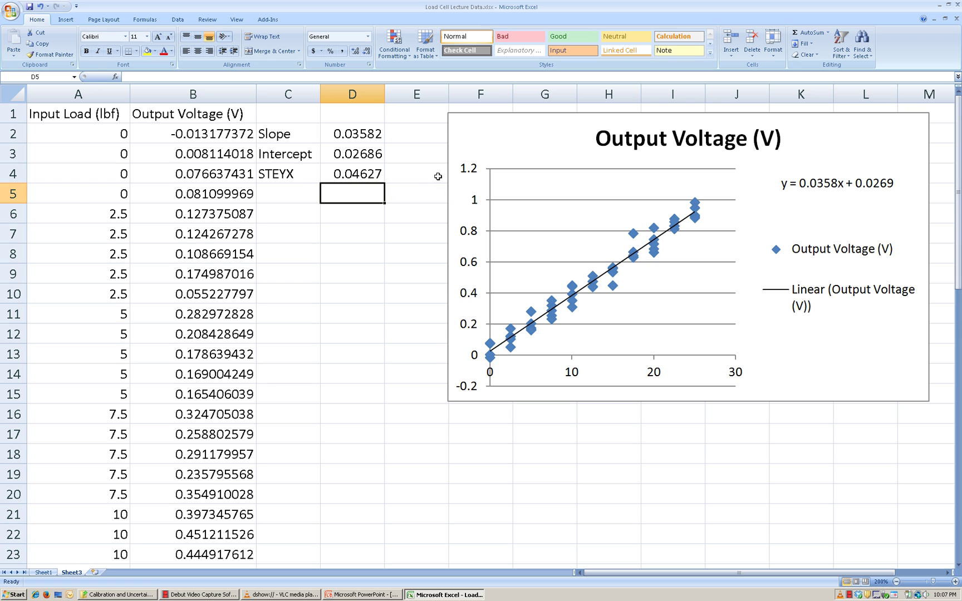
Step: Enter the unit "volts" in cell E4 beside the STEYX result
left_click(420, 172)
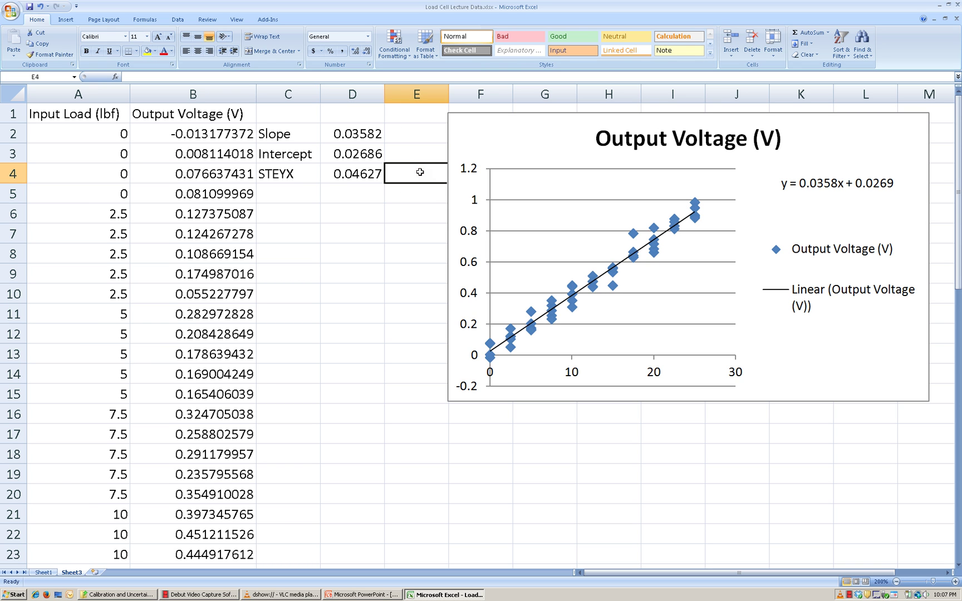
type("vo")
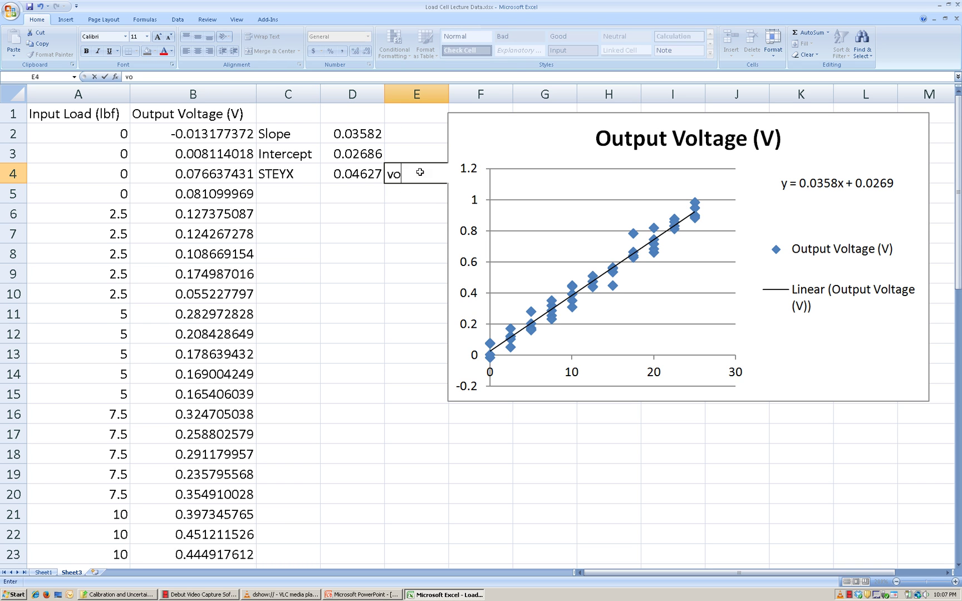
type("lt")
key("BackSpace")
type("sds")
key("BackSpace")
key("BackSpace")
key("BackSpace")
type("s")
key("Up")
Step: Enter the unit "Volts/lbf" in cell E2 beside the slope
key("Up")
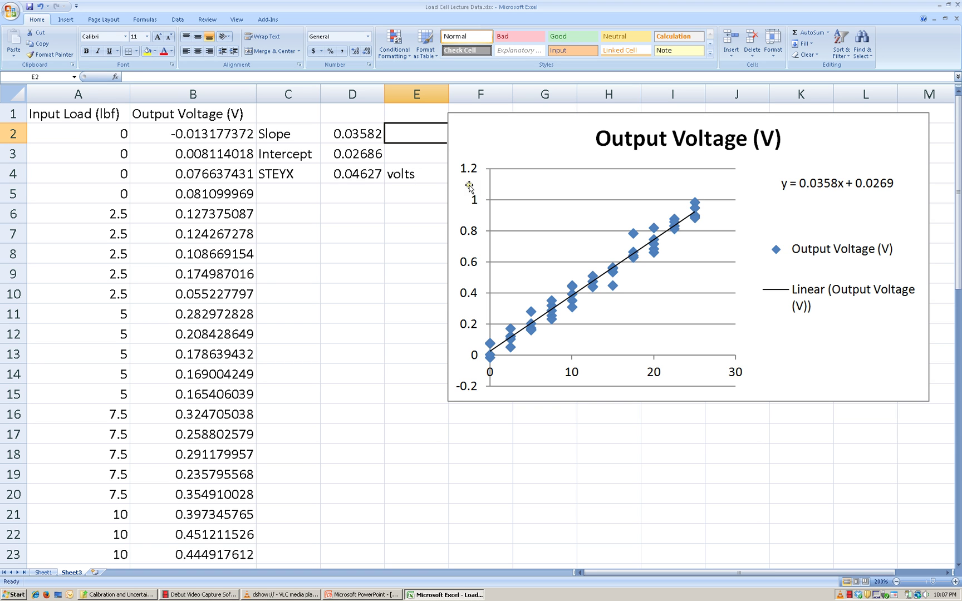
type("Volt")
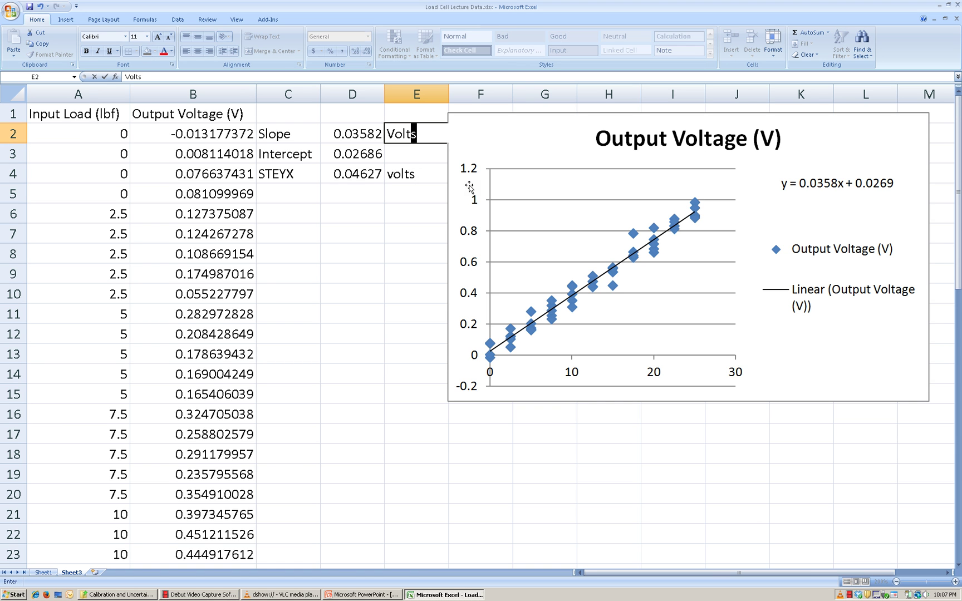
type("s/Lf")
type("b")
key("BackSpace")
key("BackSpace")
type("lbf")
key("Return")
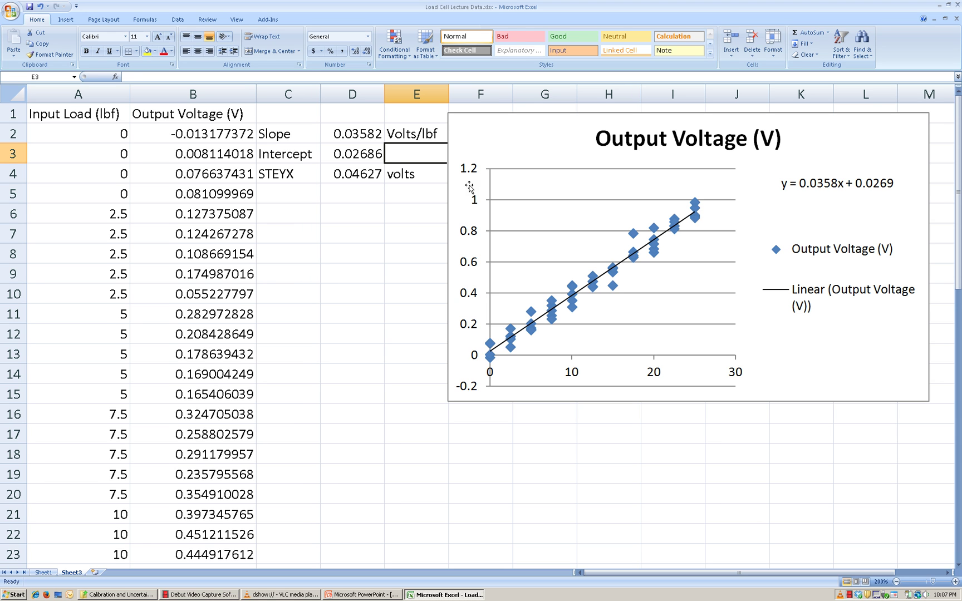
Step: Enter the unit "Volts" in cells E3 and E4 for the intercept and the STEYX value
type("Volts")
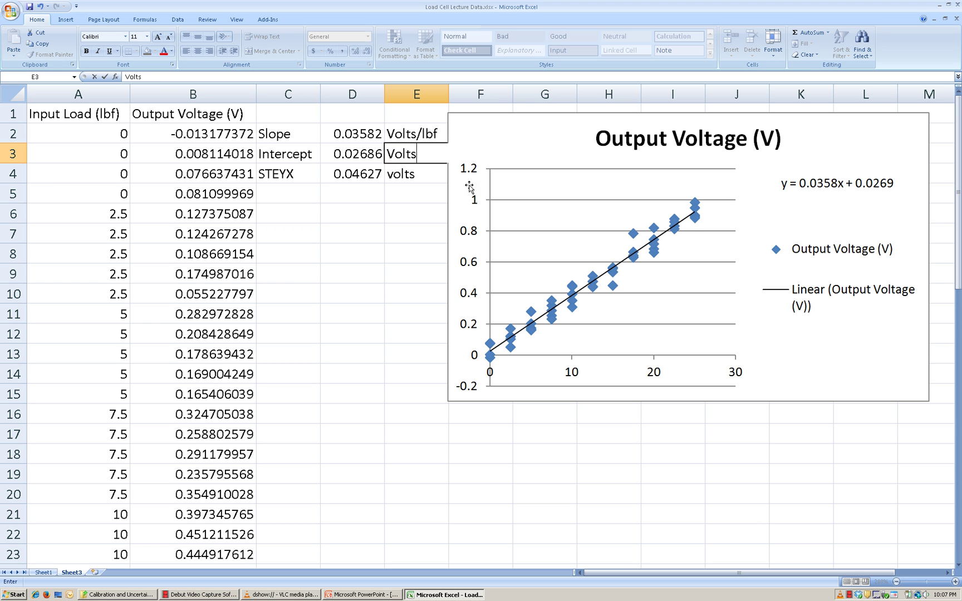
key("Return")
type("Volts")
key("Return")
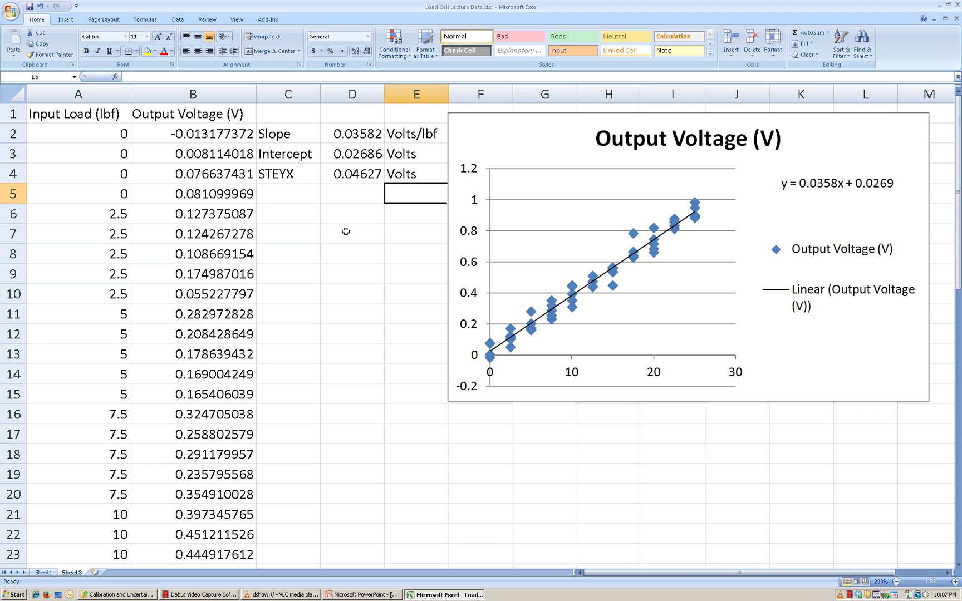
Step: Enter the label "Critical t Value" in cell C6 and move it down to cell C9
left_click(316, 217)
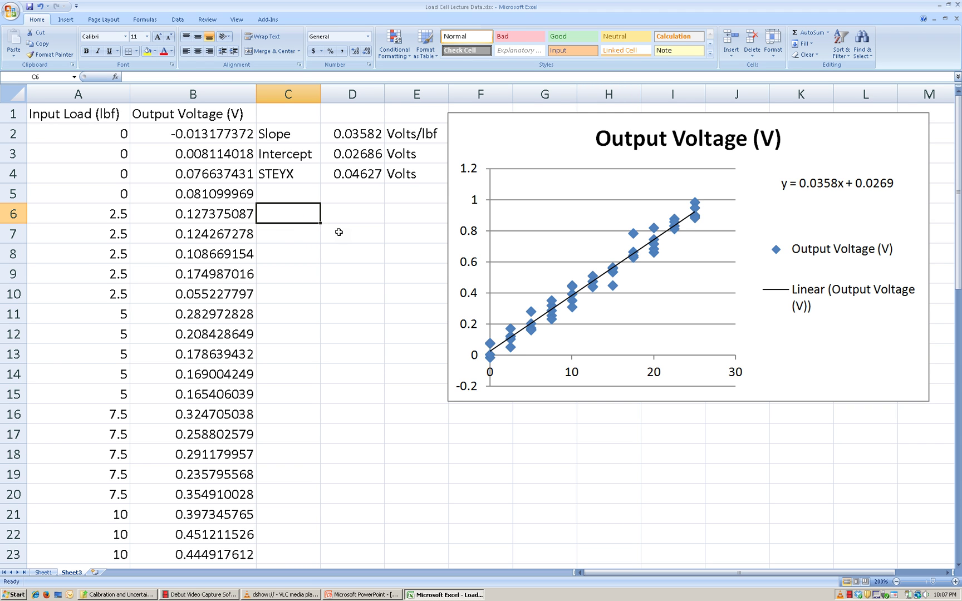
type("Crit")
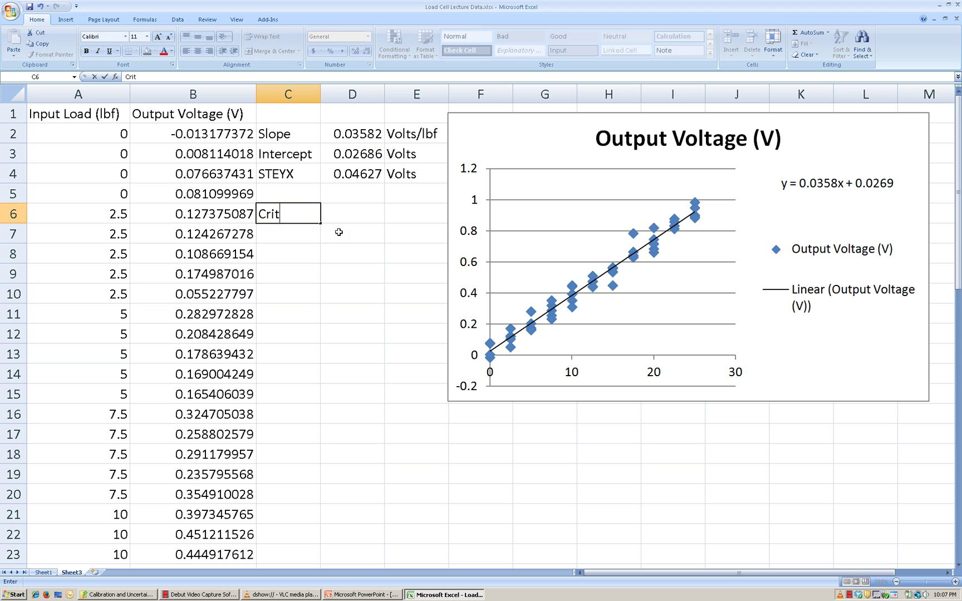
type("ical t Value")
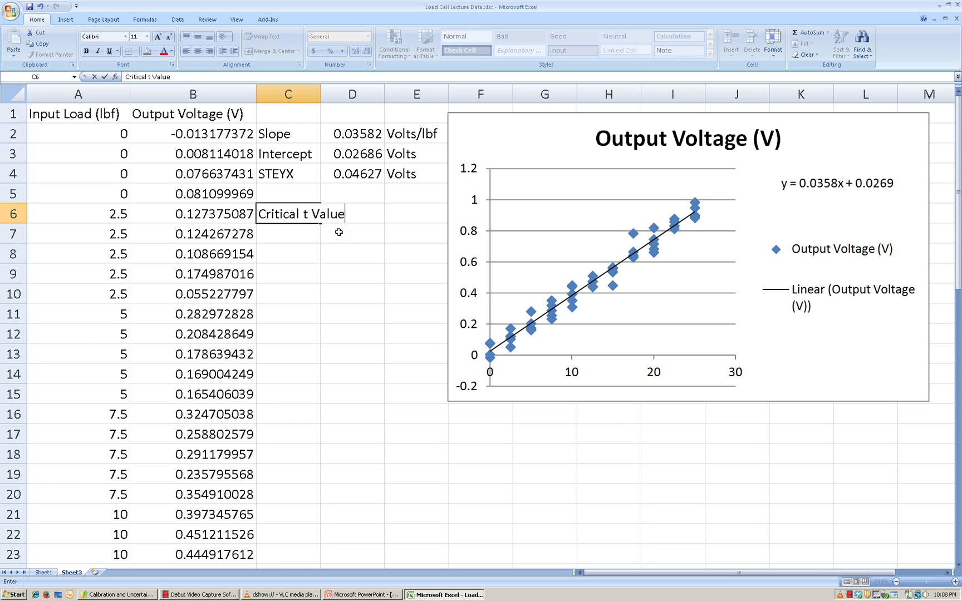
key("Up")
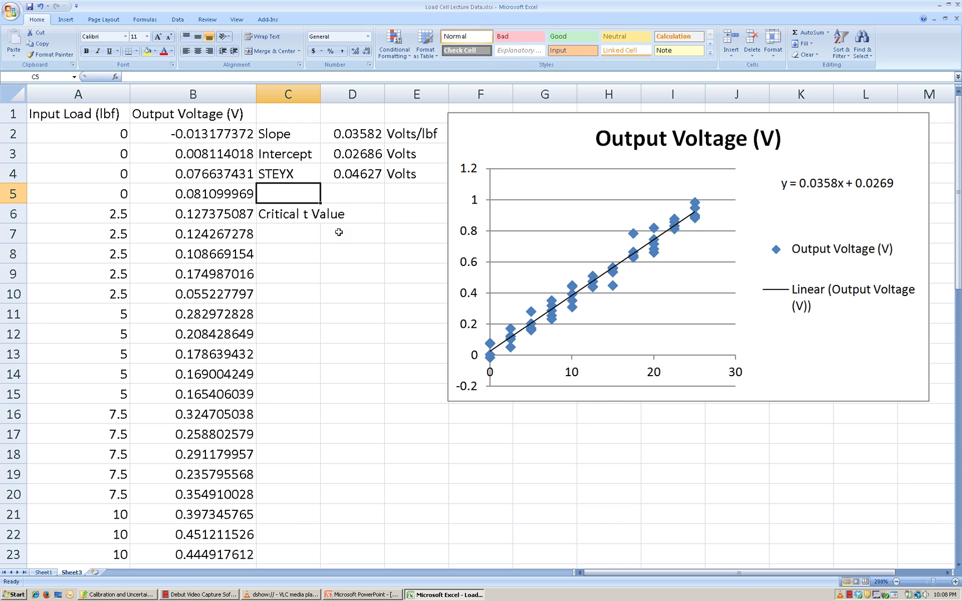
left_click(290, 211)
left_click_drag(293, 225, 290, 275)
Step: Enter the label "n" in cell C6 for the number of data points
left_click(290, 211)
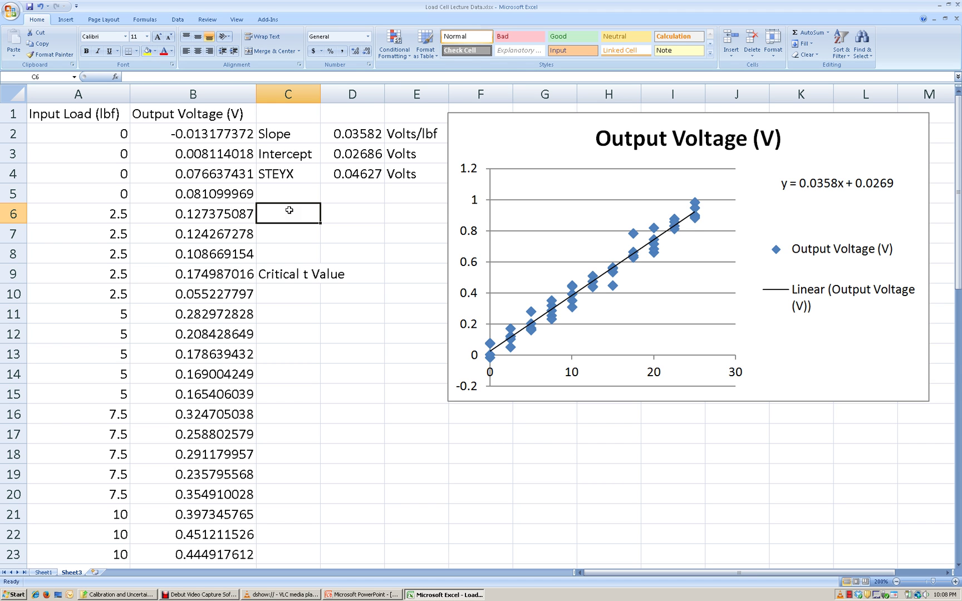
type("numbe")
key("BackSpace")
key("BackSpace")
key("BackSpace")
key("BackSpace")
key("BackSpace")
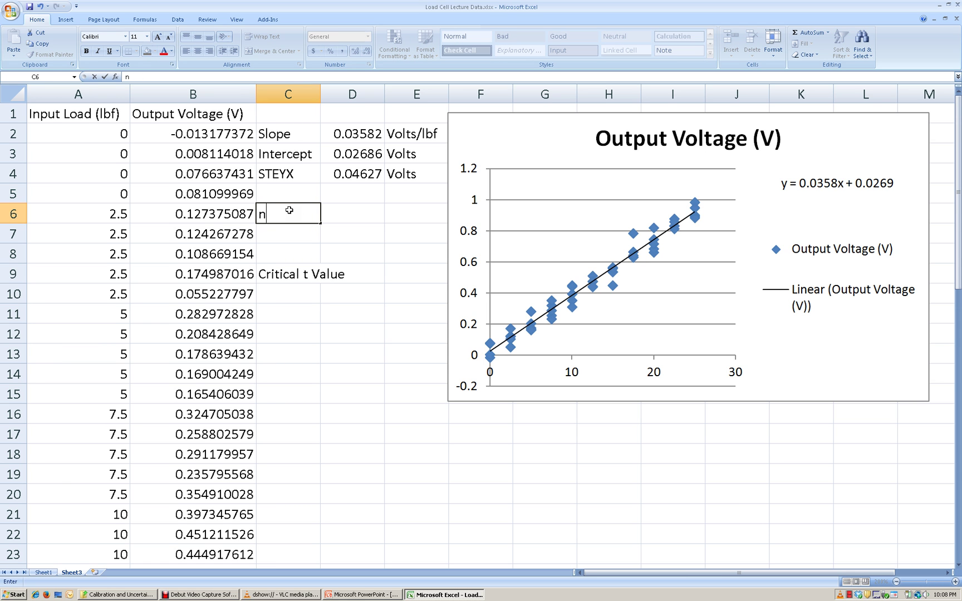
type("n")
key("Tab")
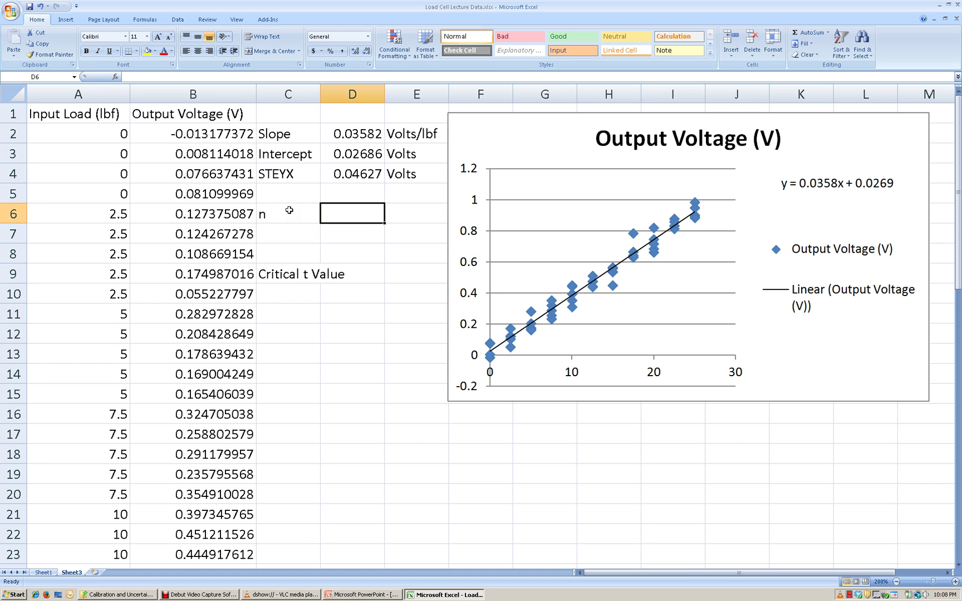
Step: Count the data points in cell D6 with the formula =count(A2:A55)
type("=cut")
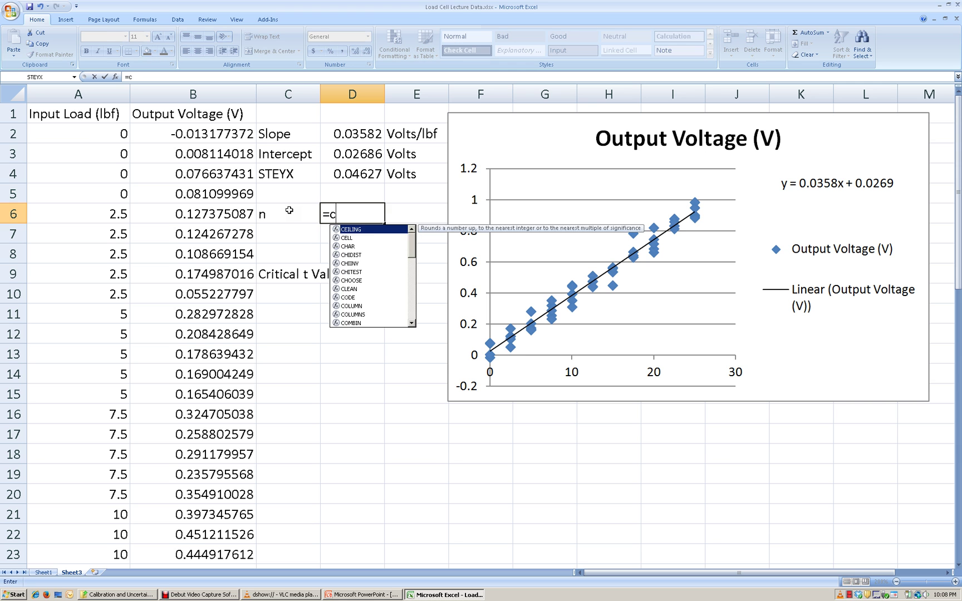
key("BackSpace")
key("BackSpace")
type("ount(")
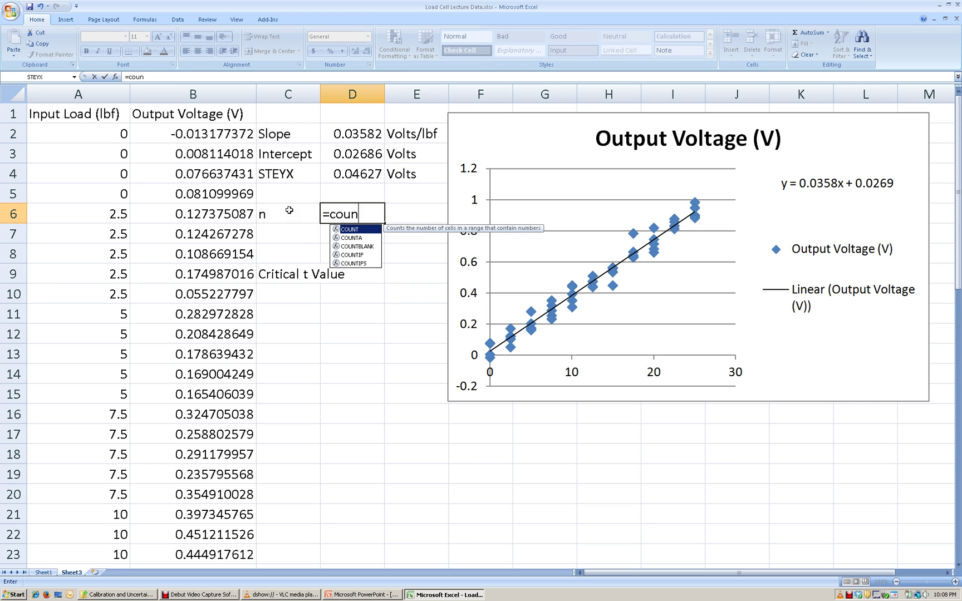
left_click(234, 132)
key("Left")
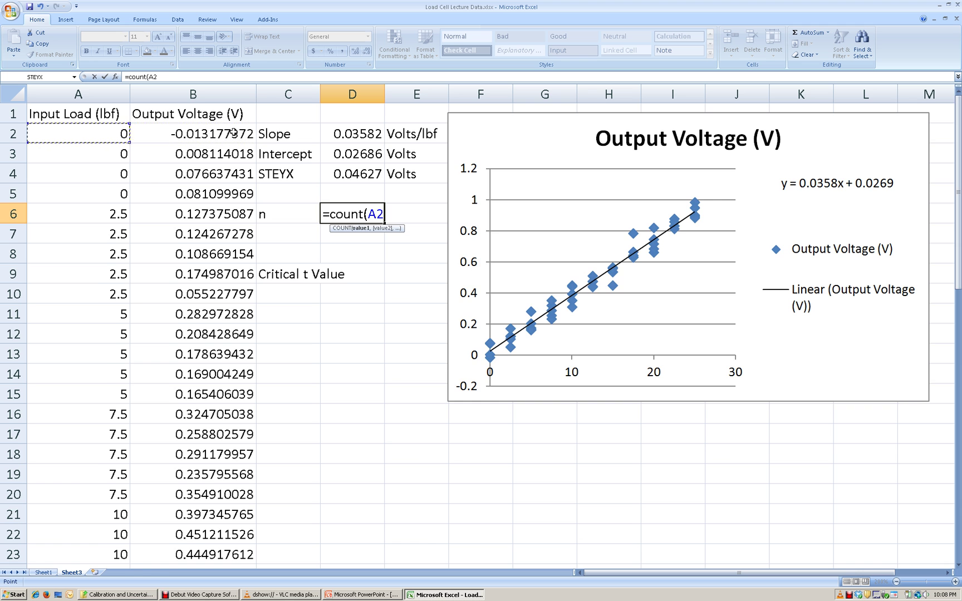
key("ctrl+shift+Down")
type(")")
key("Return")
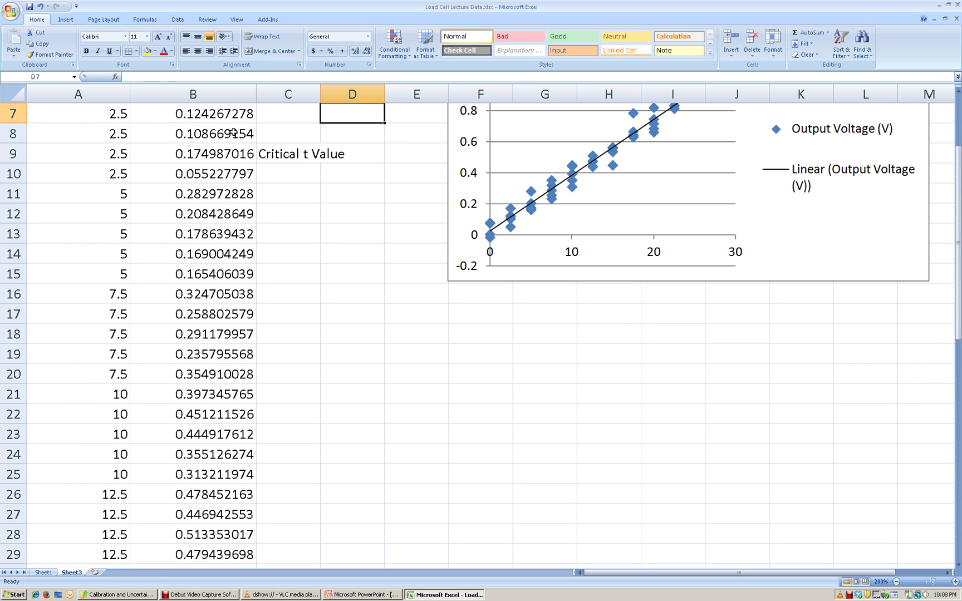
scroll(372, 344, "up", 2)
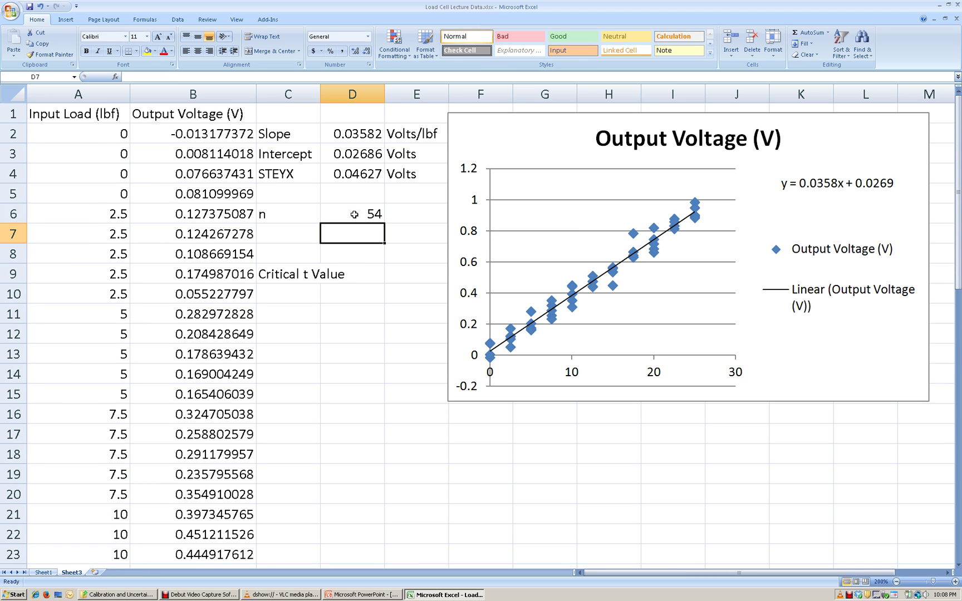
Step: Label cell C7 "d.o.f." and calculate the degrees of freedom in cell D7 with the formula =D6-2
left_click(285, 237)
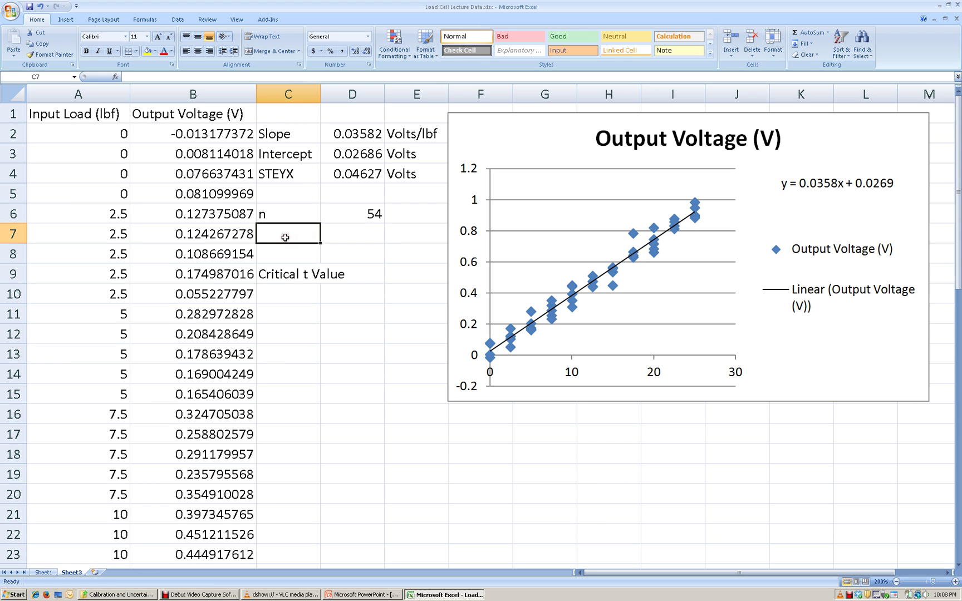
type("d.o.f")
key("BackSpace")
type("o.f.")
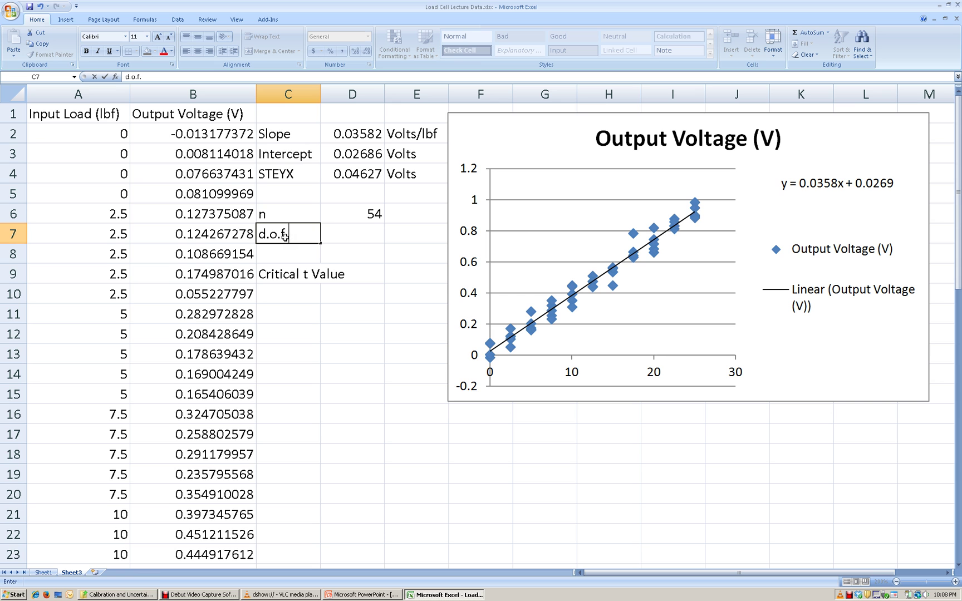
key("Tab")
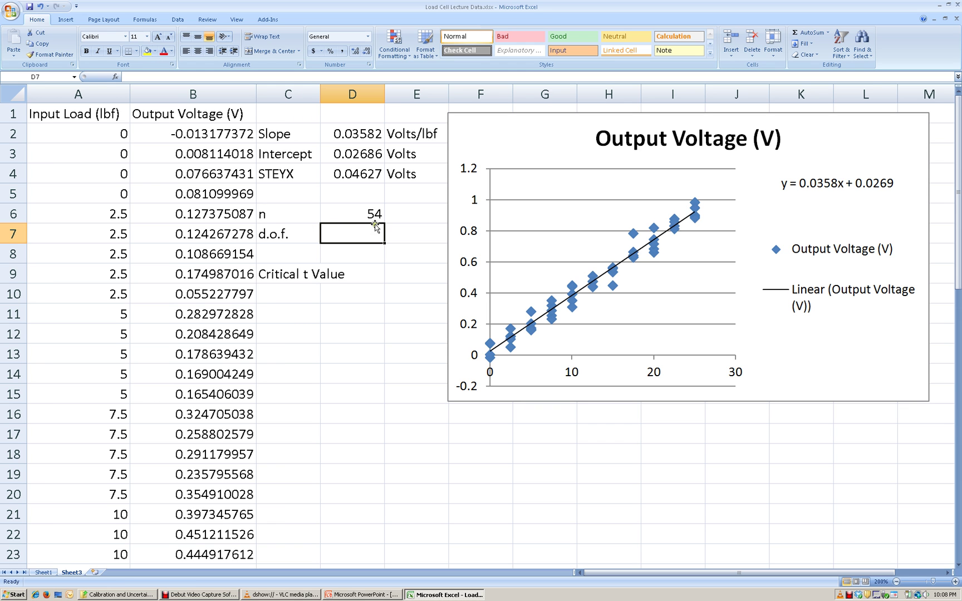
type("=D6-2")
key("Return")
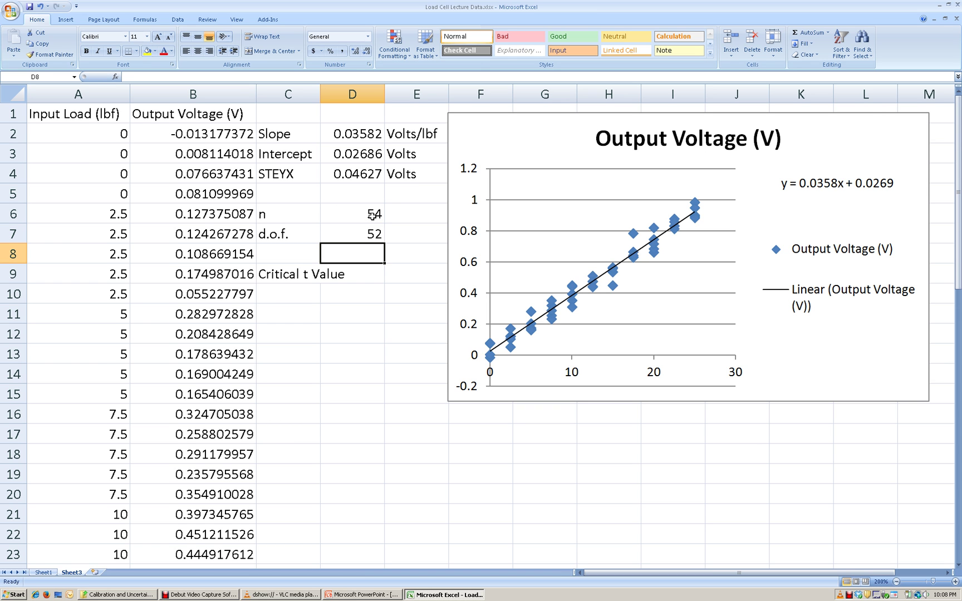
Step: Label cell C8 "confidence" and enter a confidence level of 0.9 in cell D8
left_click(291, 254)
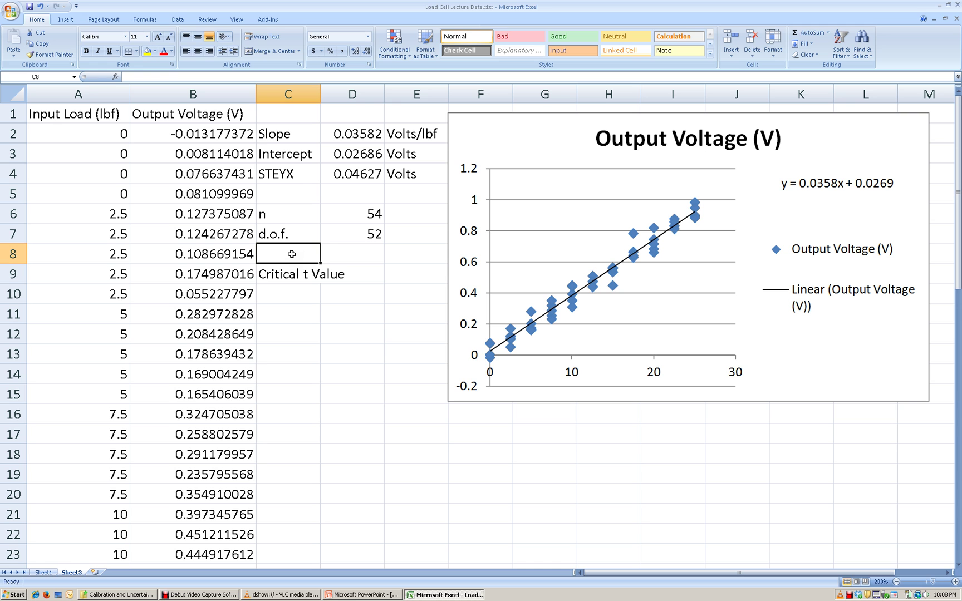
type("confid")
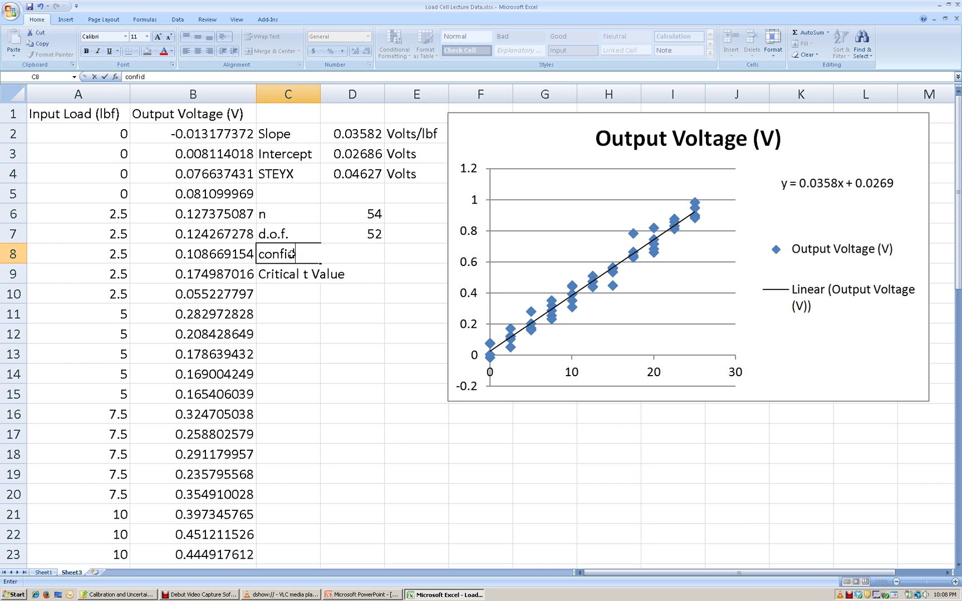
type("ence")
key("Return")
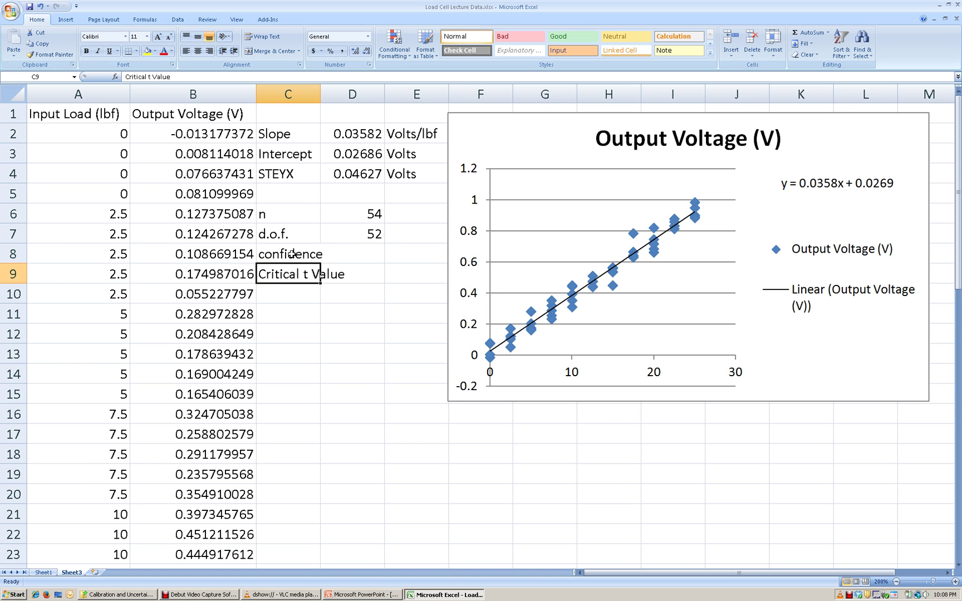
key("Up")
key("Right")
type("90")
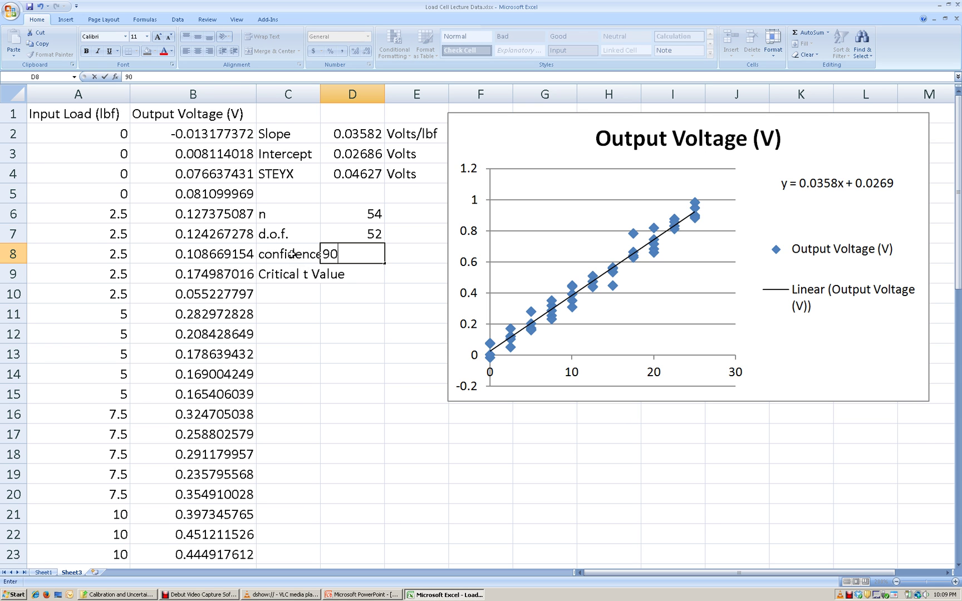
key("BackSpace")
key("BackSpace")
type(".9")
key("Return")
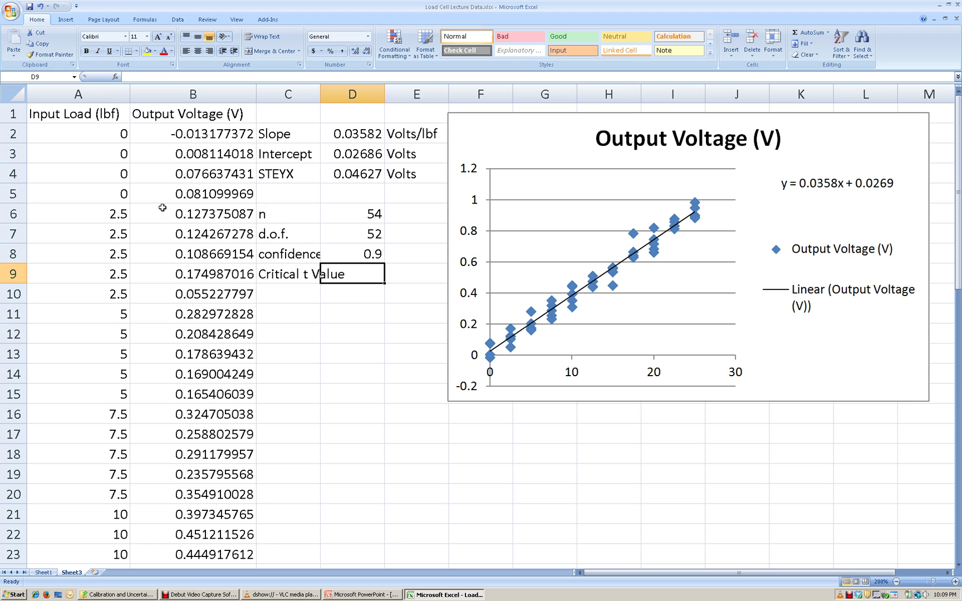
Step: Move the "Critical t Value" label down to cell C10 and enter the label "alpha" in cell C9
left_click(295, 275)
left_click_drag(299, 283, 298, 295)
left_click(301, 272)
type("alpha")
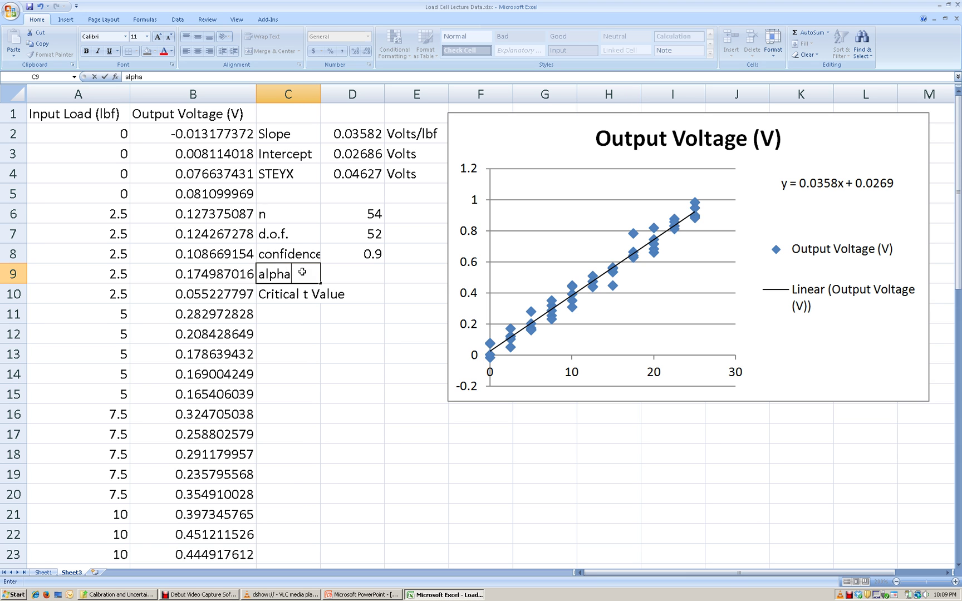
Step: Calculate alpha in cell D9 with the formula =1-D8
key("Tab")
type("1-")
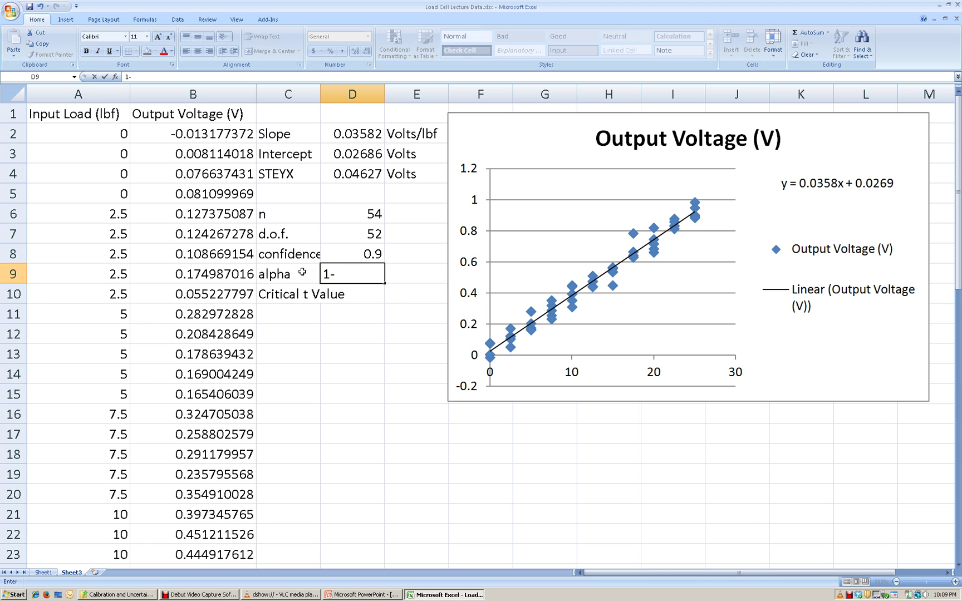
key("Up")
key("Down")
type("=1-")
key("Up")
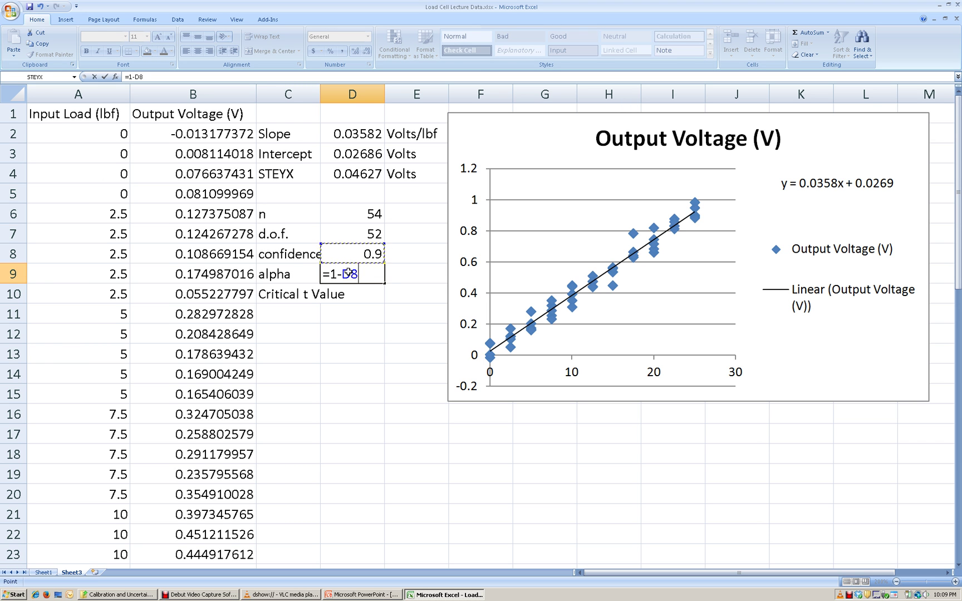
key("Return")
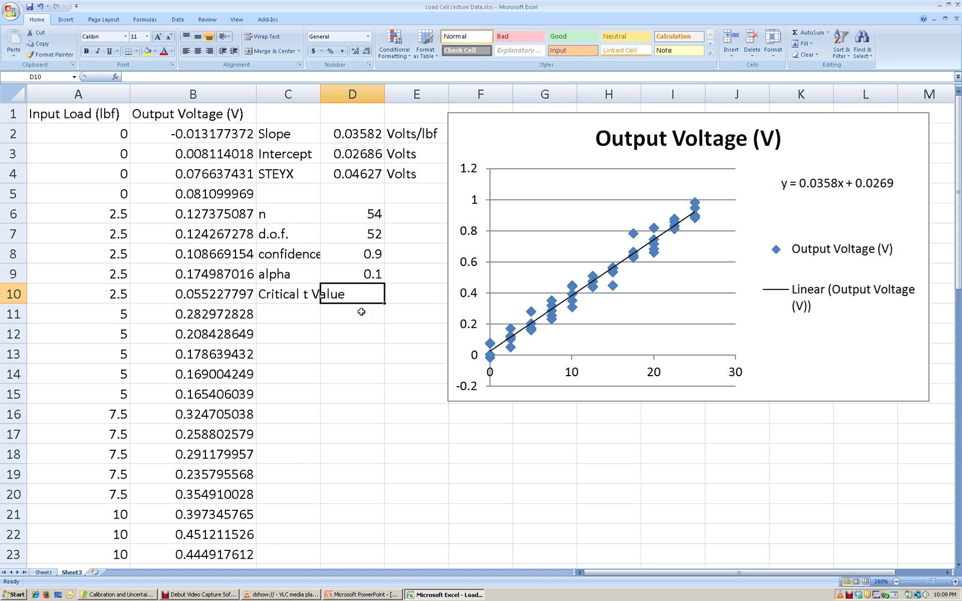
Step: Calculate the critical t value in cell D10 with the formula =tinv(D9,D7)
type("=")
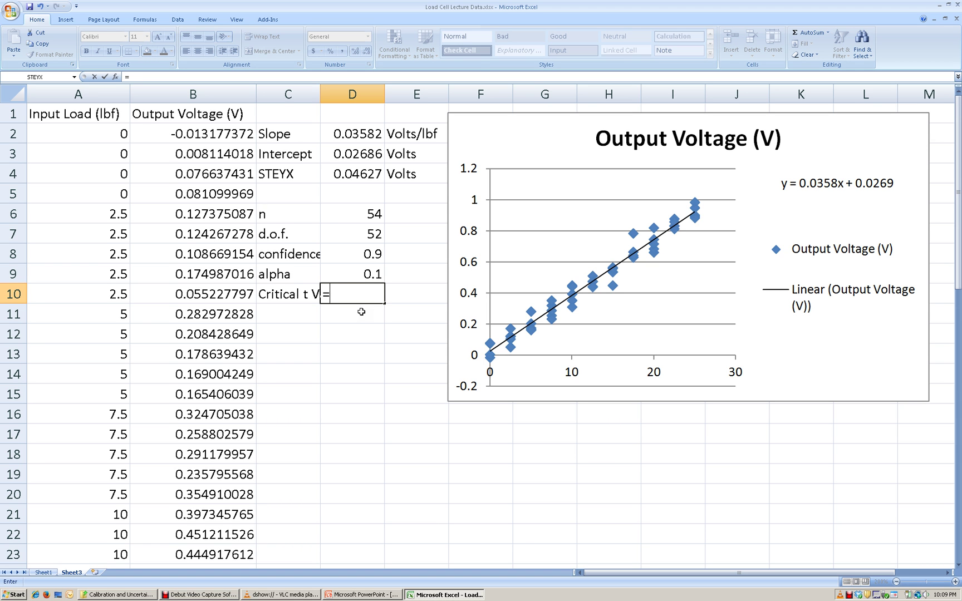
type("tinv")
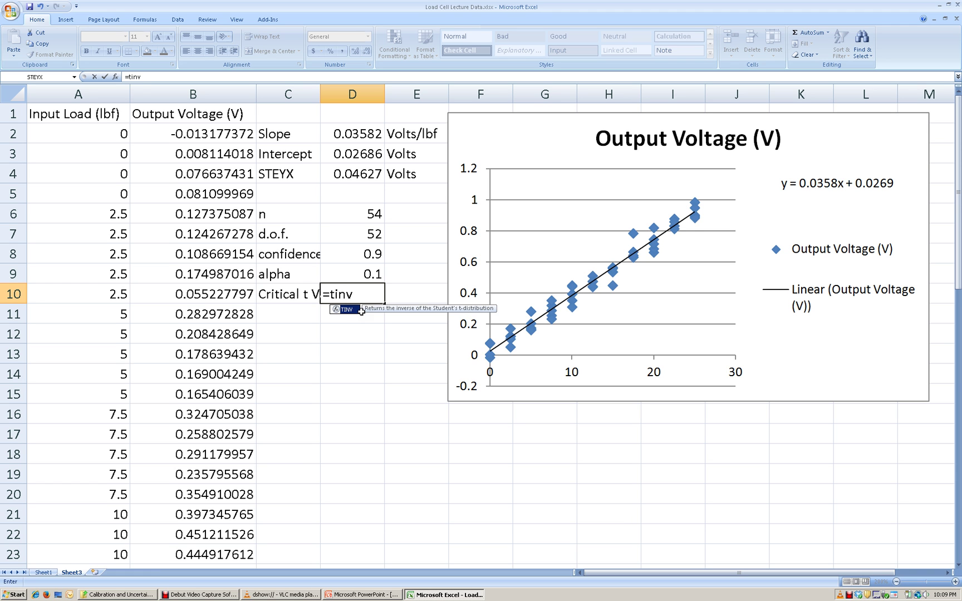
type("(")
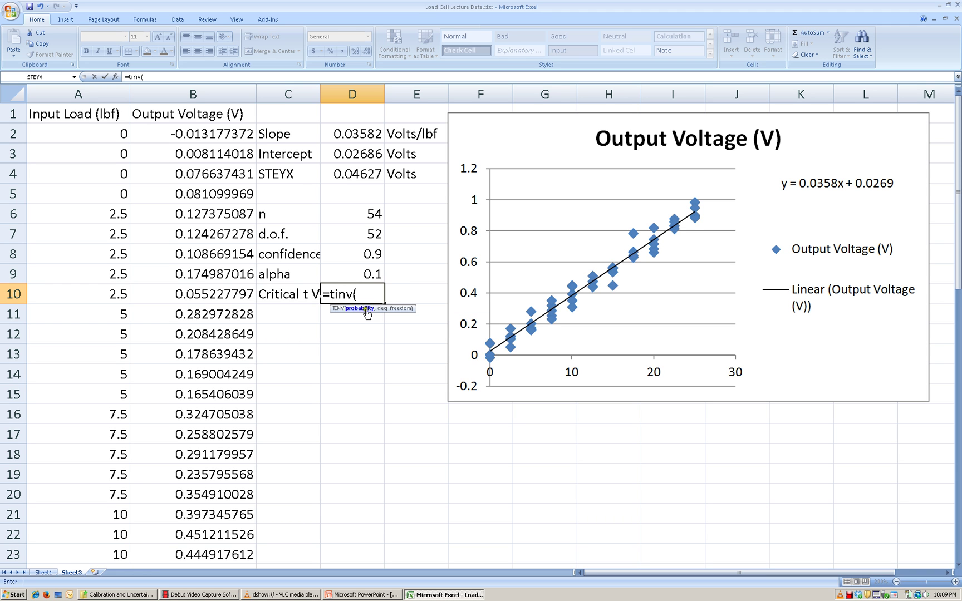
left_click(365, 273)
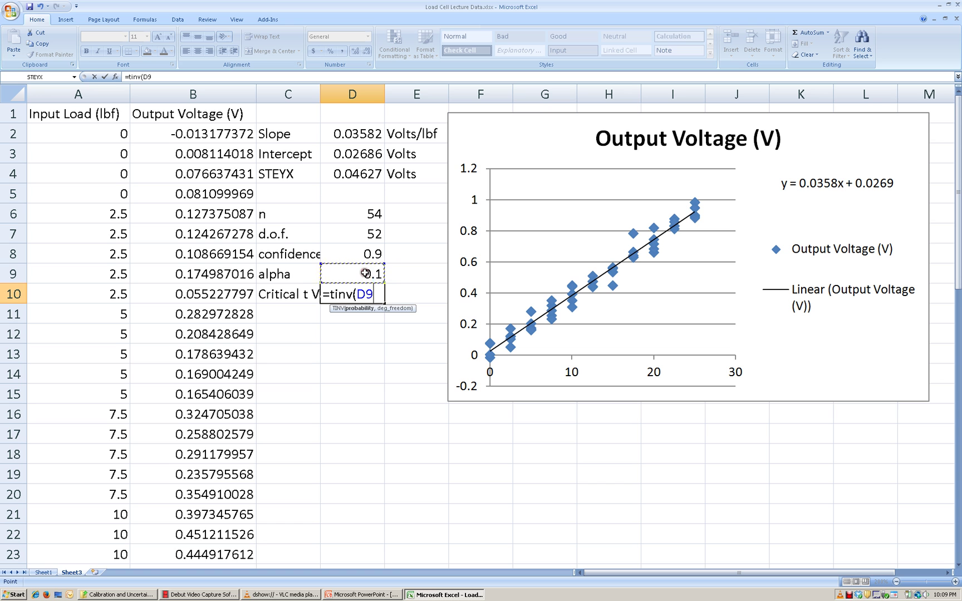
type(",")
left_click(373, 233)
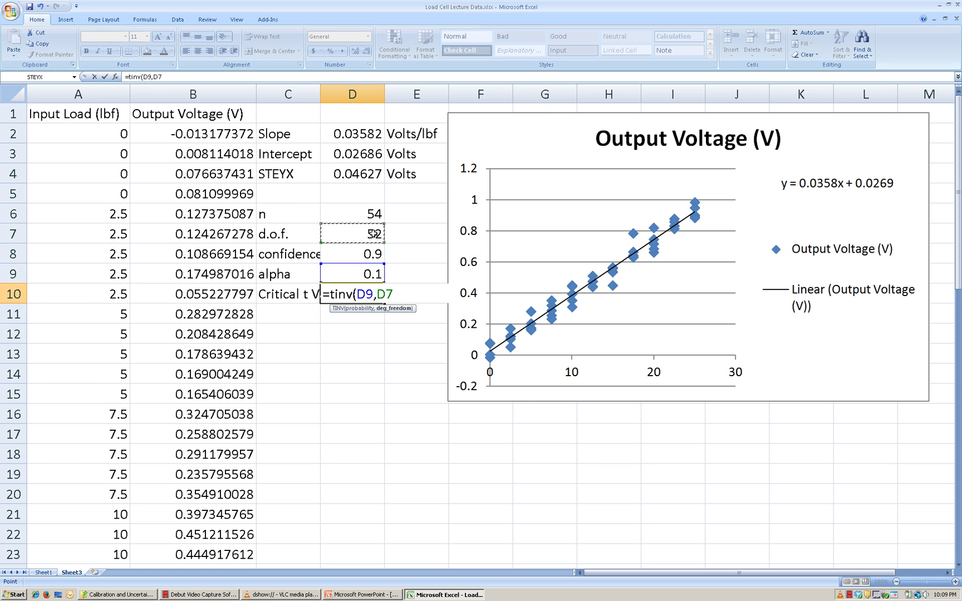
type(")")
key("Return")
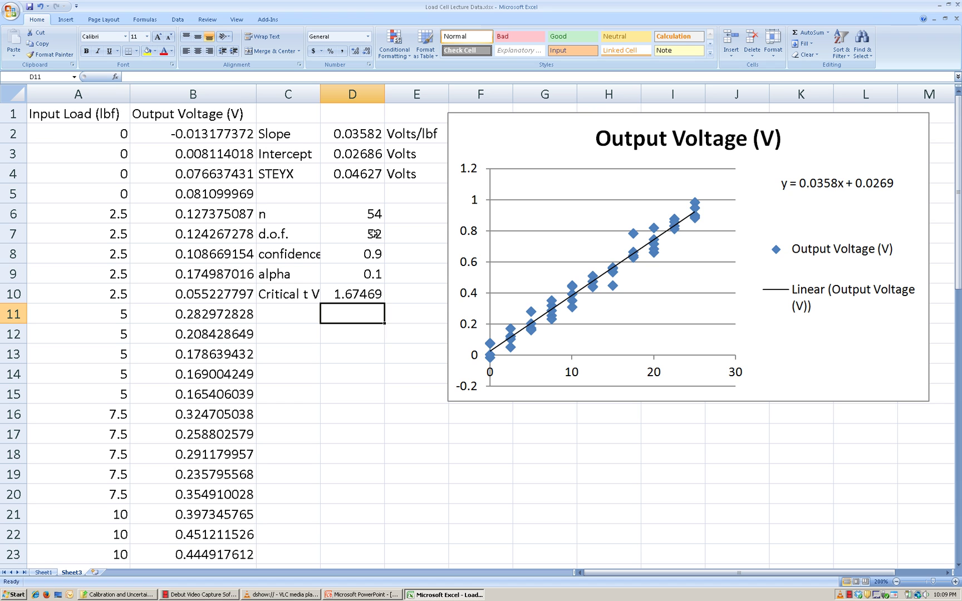
Step: Enter the label "Apply a load" in cell C12
left_click(297, 335)
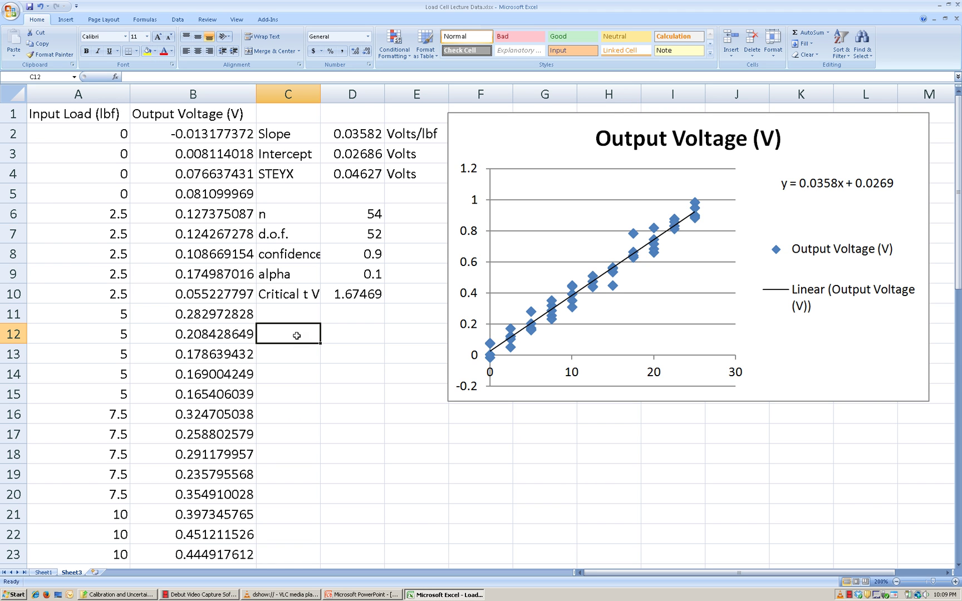
type("Applyu L")
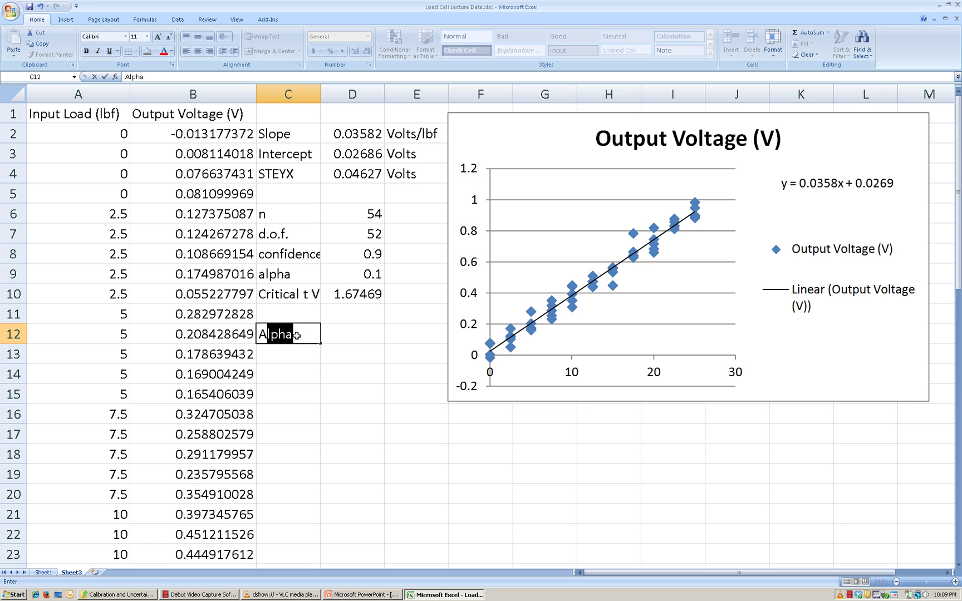
key("BackSpace")
key("BackSpace")
key("BackSpace")
type("a load")
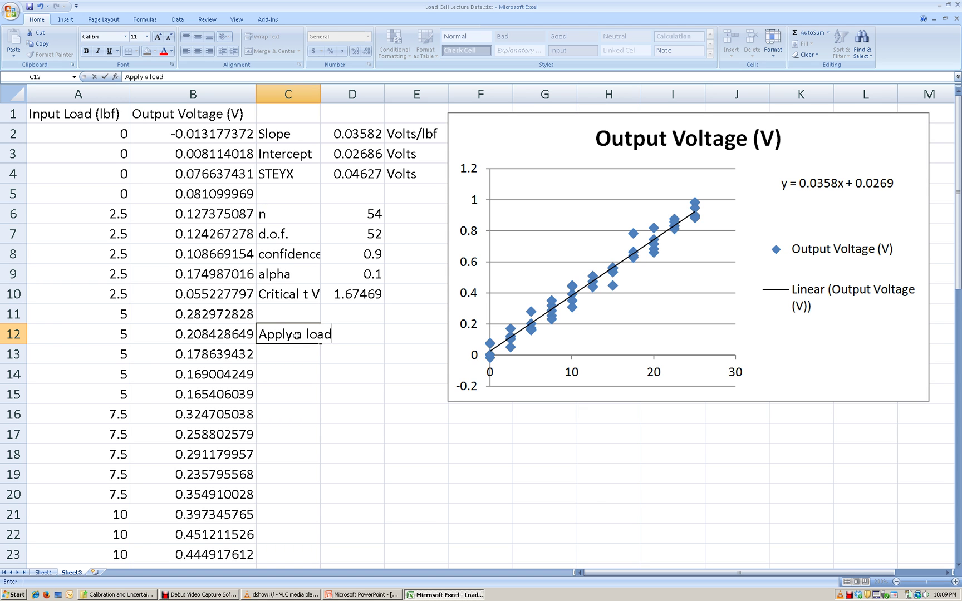
key("Return")
Step: Enter a load of 17.6 in cell D12 with the unit "lbf" in E12, and widen column C to fit its labels
left_click(348, 335)
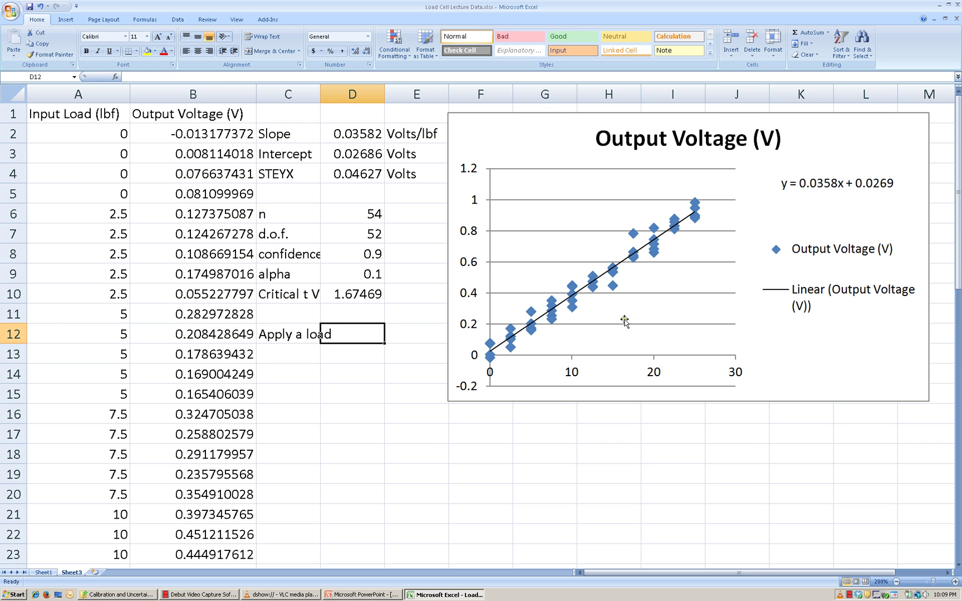
type("17.6")
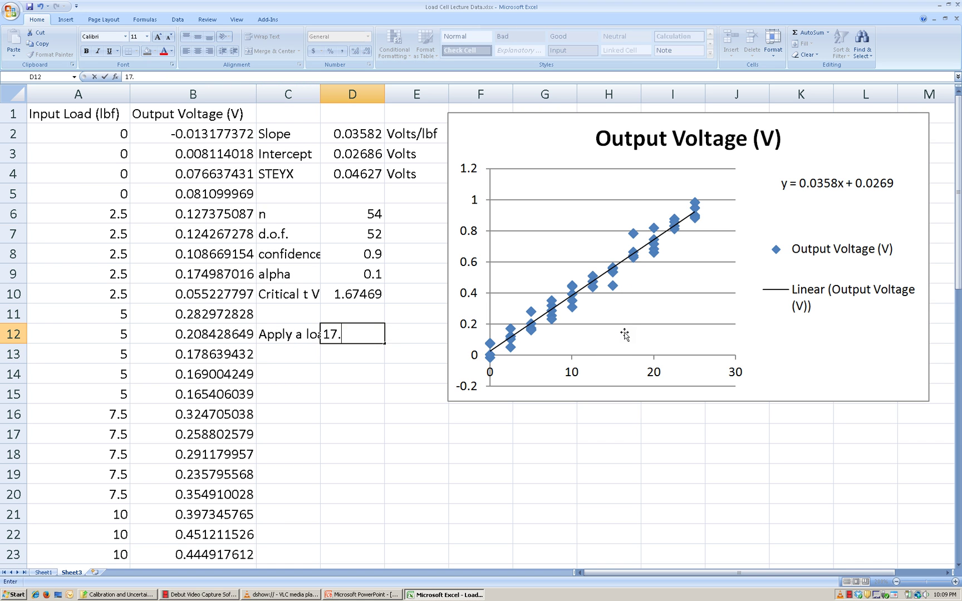
type("lbf")
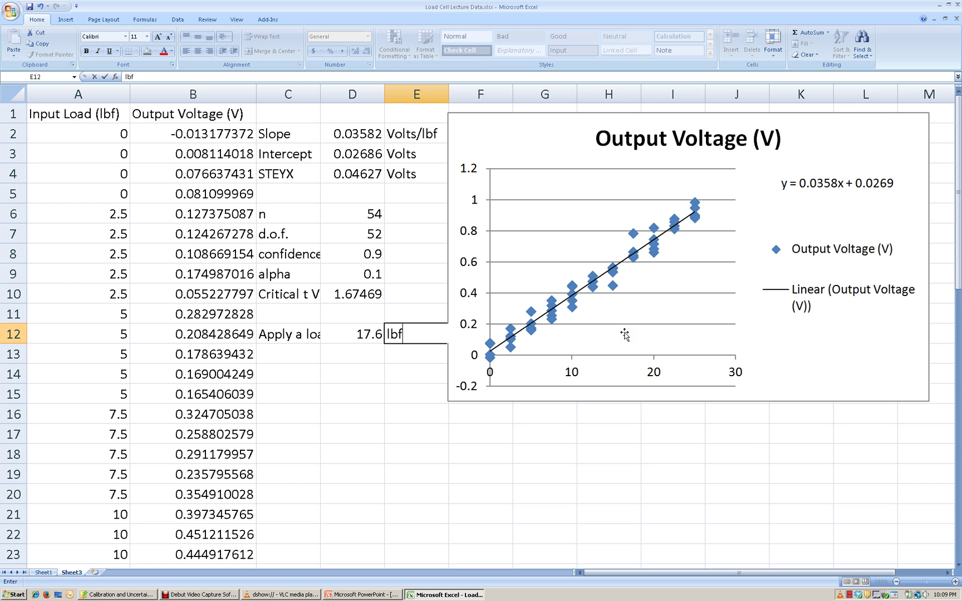
key("Return")
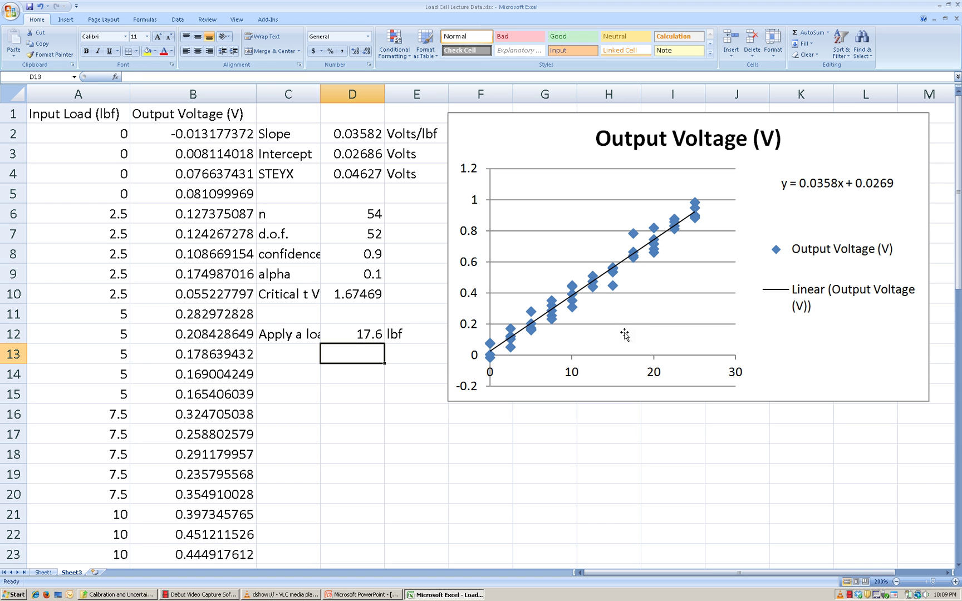
left_click_drag(320, 95, 345, 94)
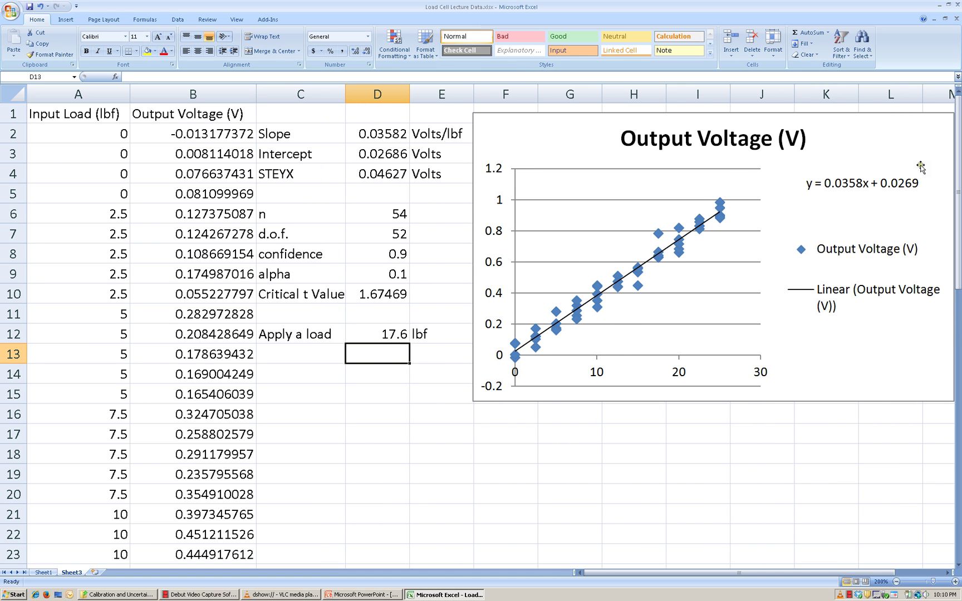
Step: Enter the label "Predicted output" in cell C13
left_click(323, 352)
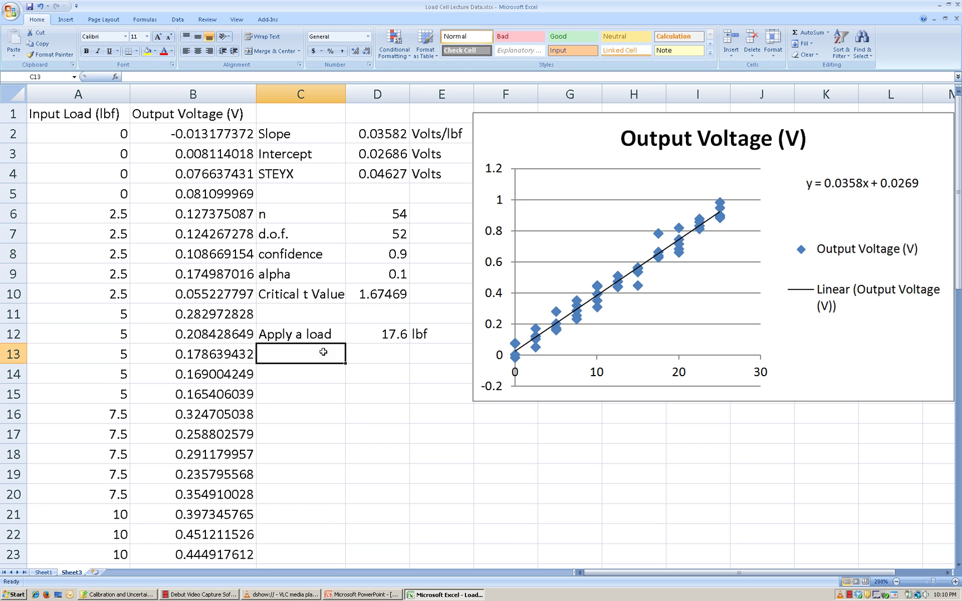
type("Predict")
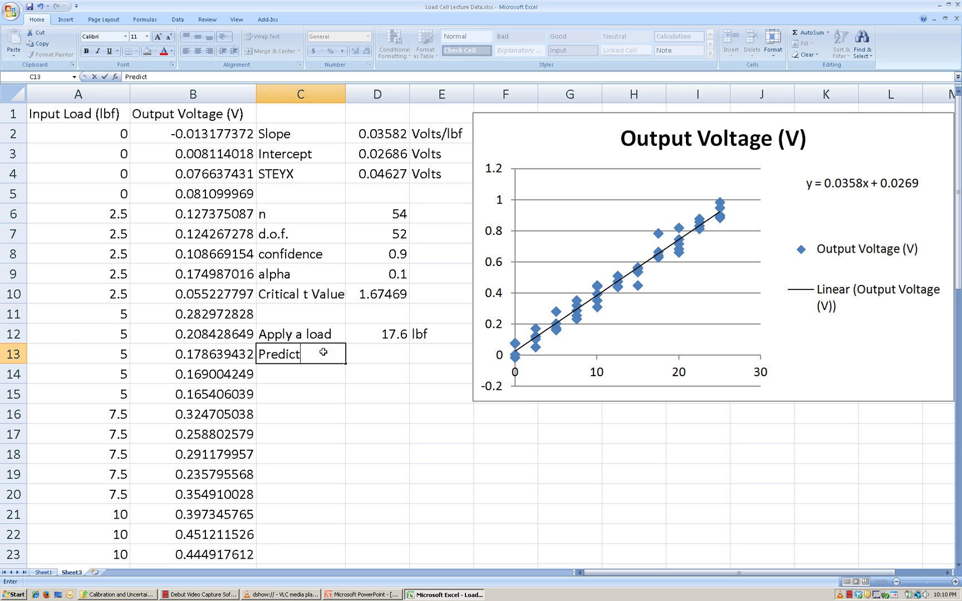
type("ed V")
type("utput")
key("Tab")
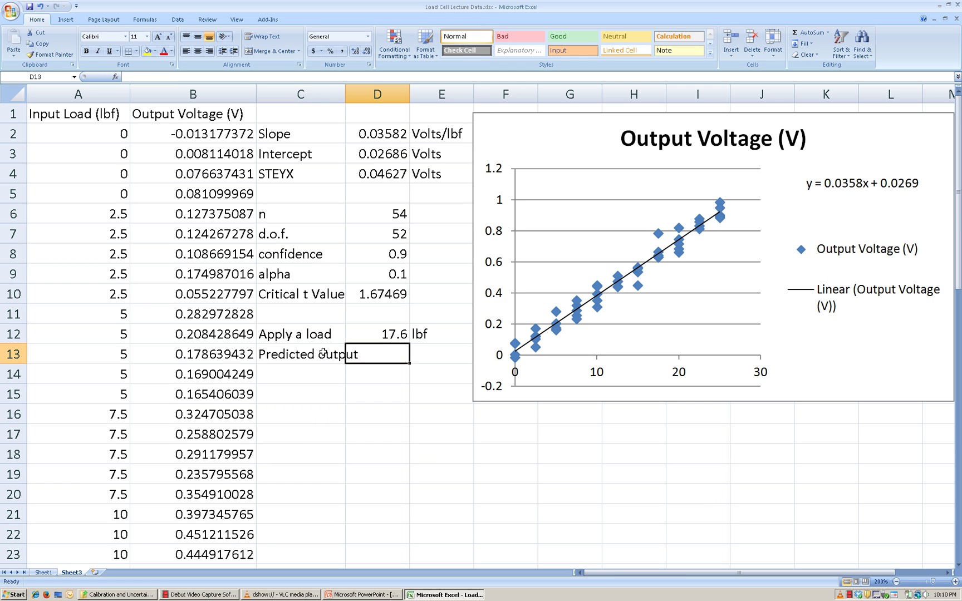
Step: Calculate the predicted output in cell D13 from the slope, applied load and intercept with the formula =D2*D12+D3
type("=")
key("Up")
key("Up")
key("Up")
key("Up")
key("Up")
key("Up")
key("Up")
key("Up")
key("Up")
key("Up")
key("Up")
key("Up")
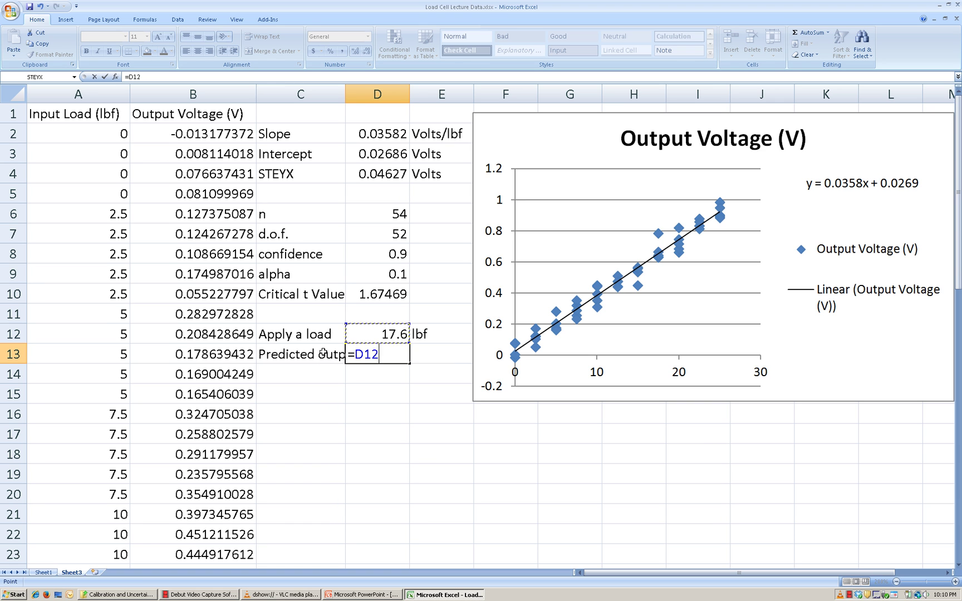
key("Down")
type("*D12+")
key("Up")
key("Up")
key("Up")
key("Up")
key("Up")
key("Up")
key("Up")
key("Up")
key("Up")
key("Up")
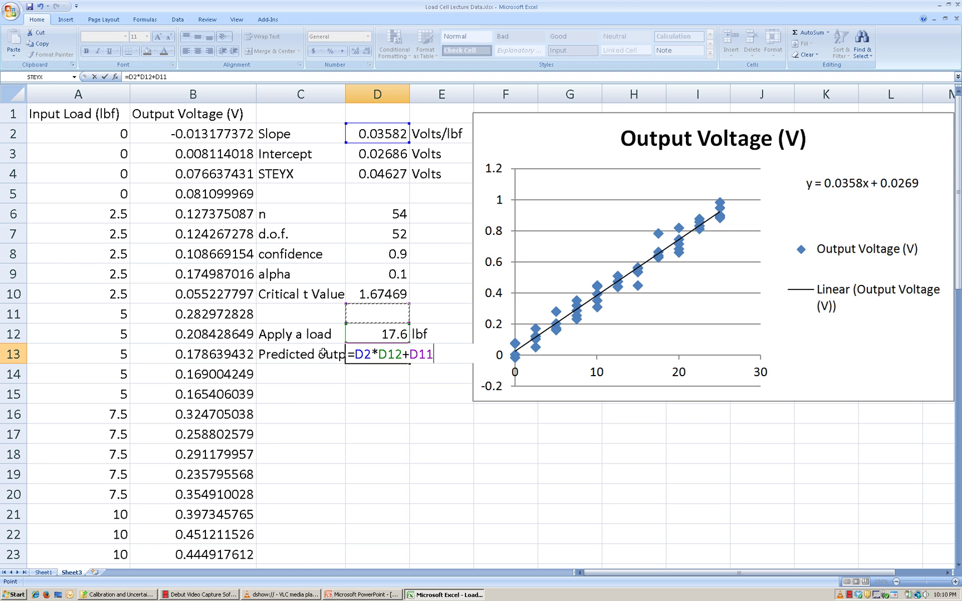
key("Return")
Step: Enter the unit "Volts" in cell E13 beside the predicted output
key("Up")
key("Right")
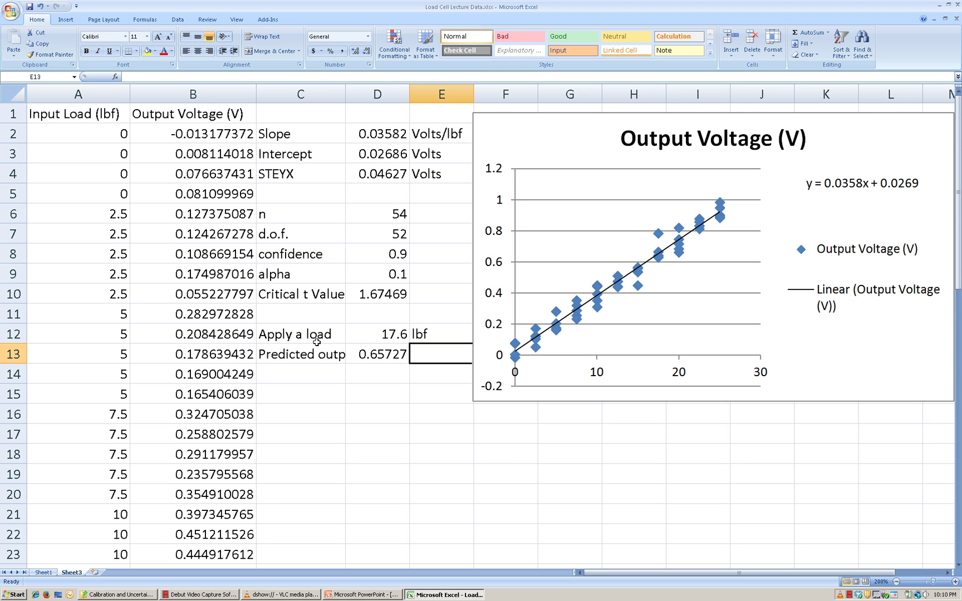
type("Volts")
key("Return")
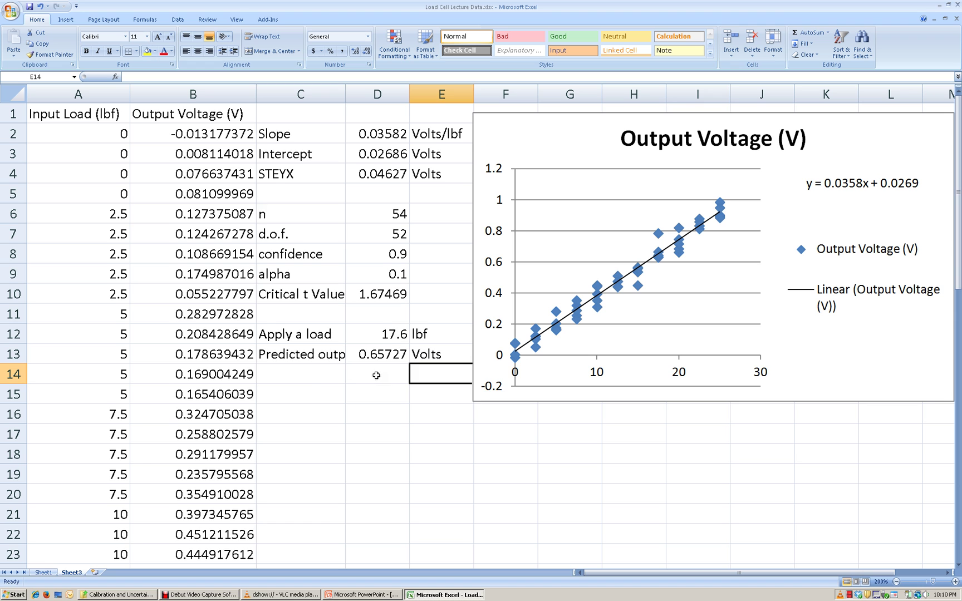
Step: Switch to PowerPoint and find the "Uncertainty in Predicting Output" slide to read the prediction confidence interval formula
left_click(309, 381)
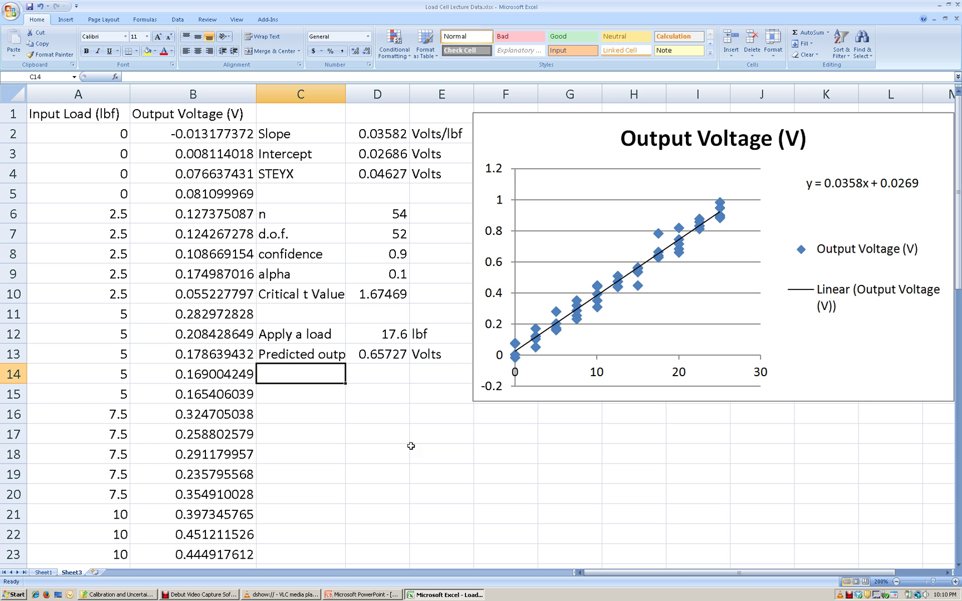
left_click(343, 595)
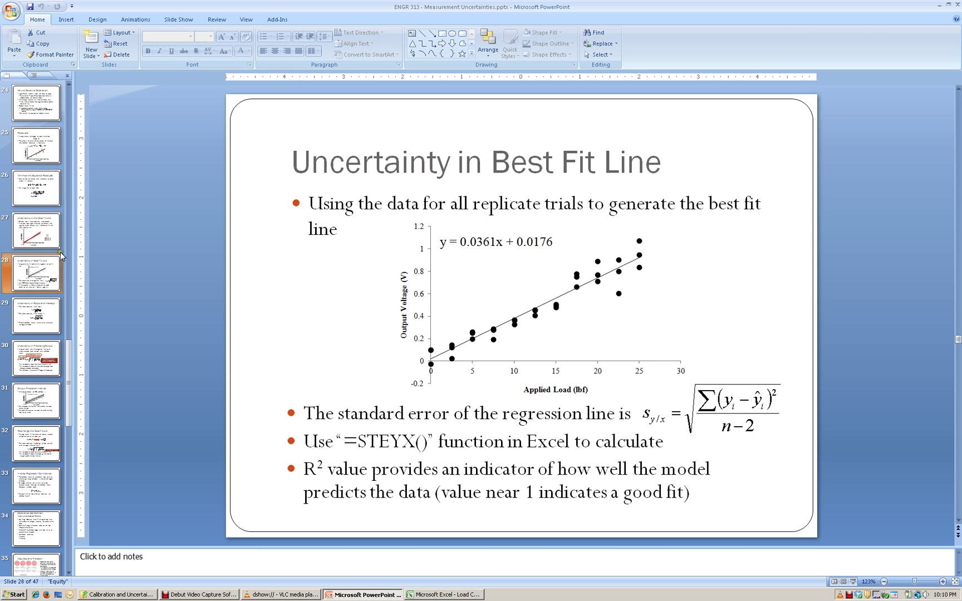
left_click(382, 346)
scroll(377, 334, "down", 1)
scroll(376, 334, "down", 1)
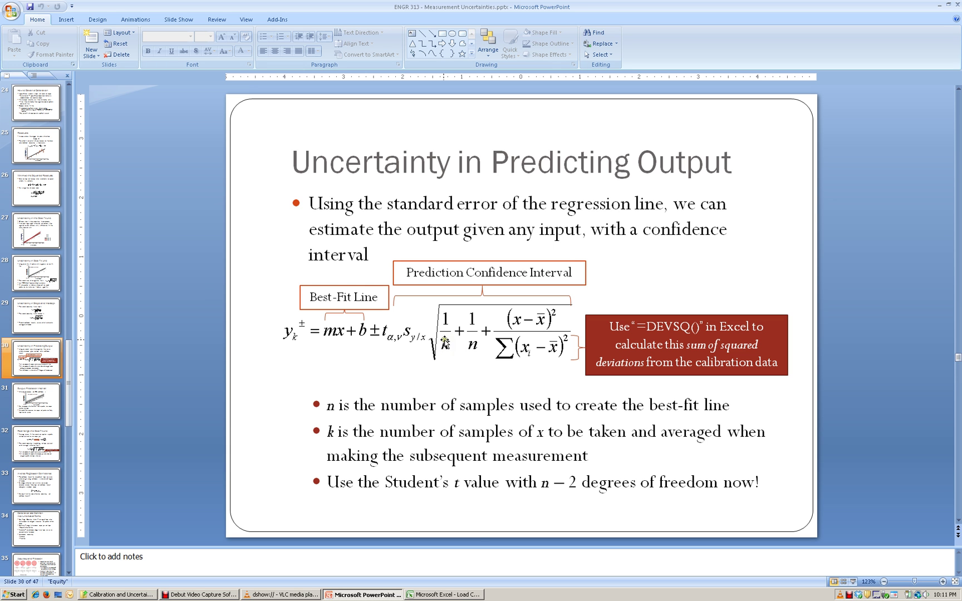
Step: Return to the Excel workbook and enter the label "k" in cell C14 with the value 1 in D14
left_click(468, 596)
type("k")
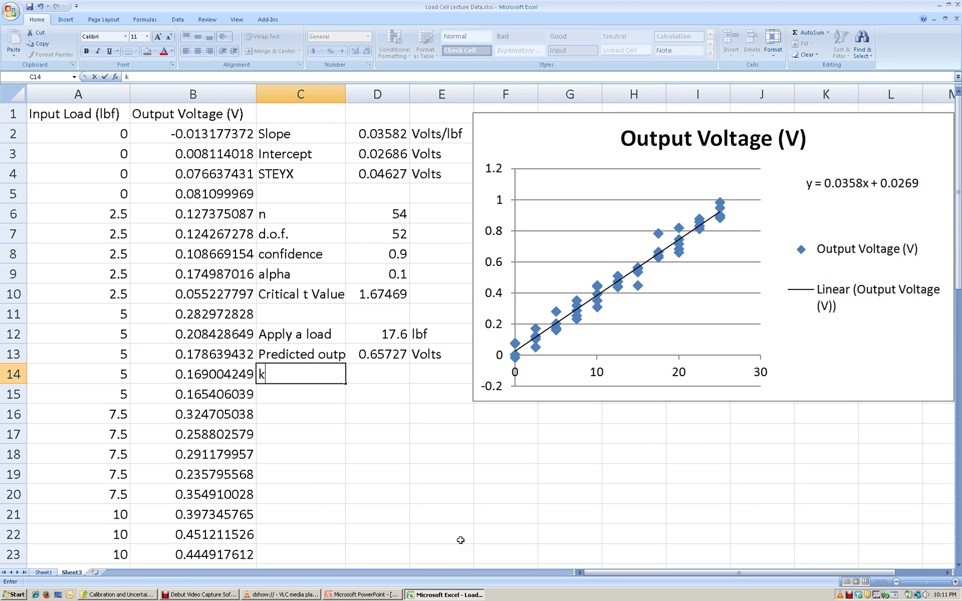
key("Tab")
type("1")
key("Return")
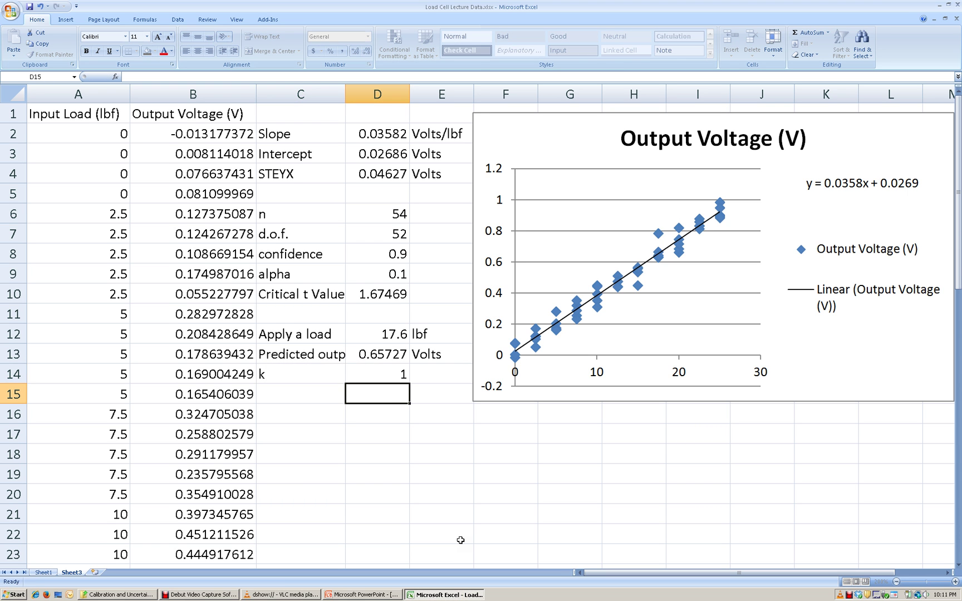
Step: Check the DEVSQ hint on the PowerPoint slide and return to the Excel workbook to enter the label "DEVSQ" in cell C15
key("Left")
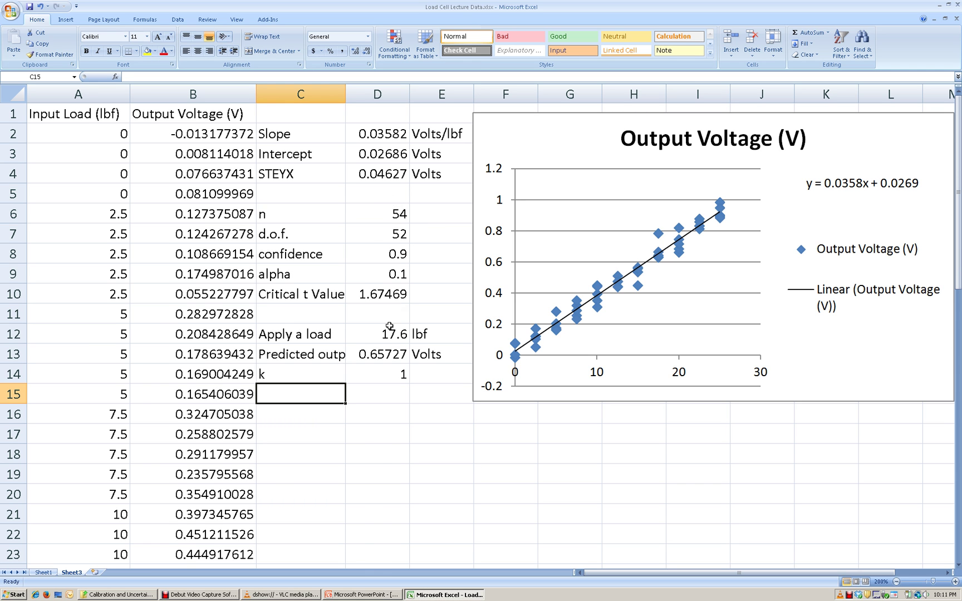
left_click(390, 594)
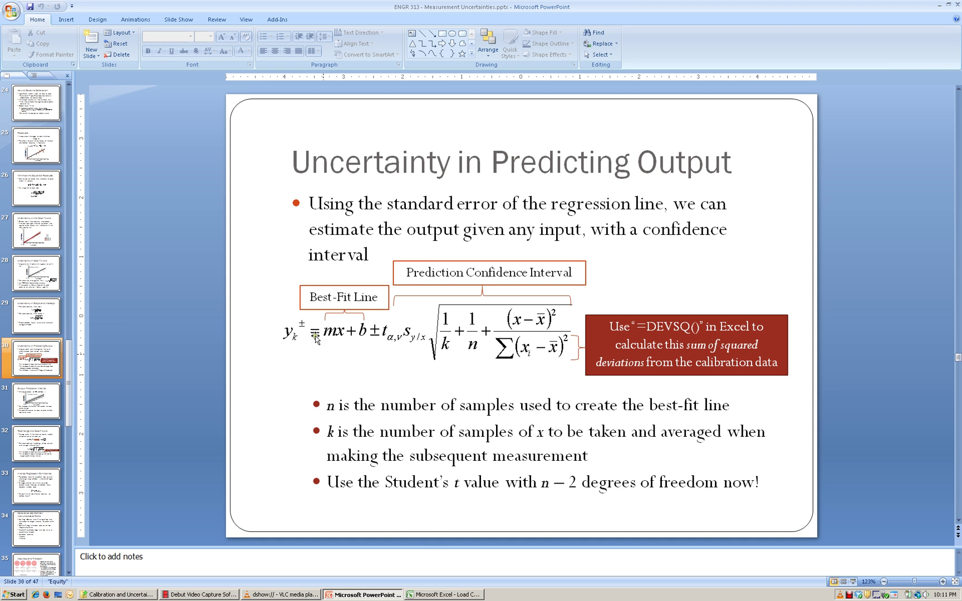
left_click(440, 595)
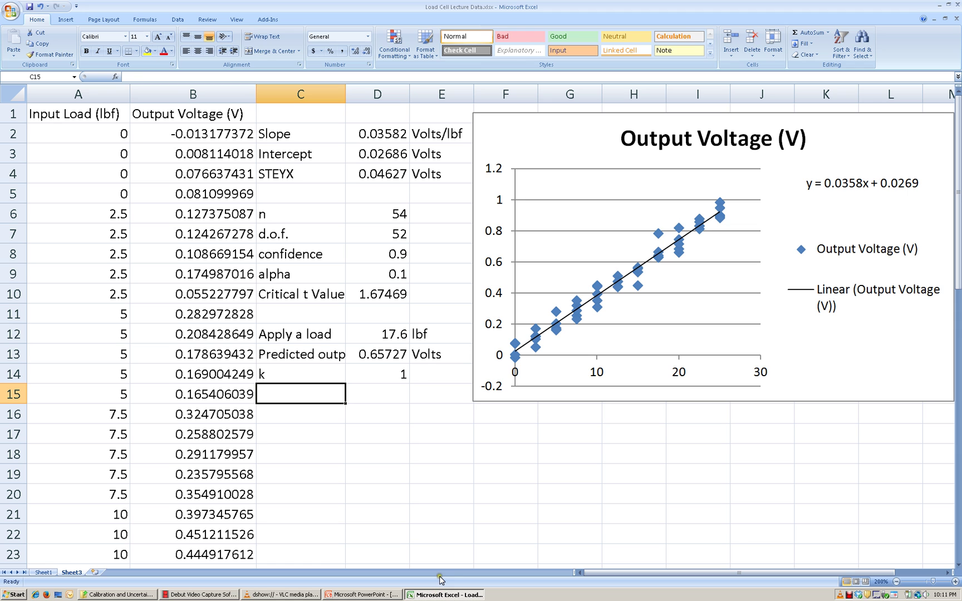
type("DEVSQ")
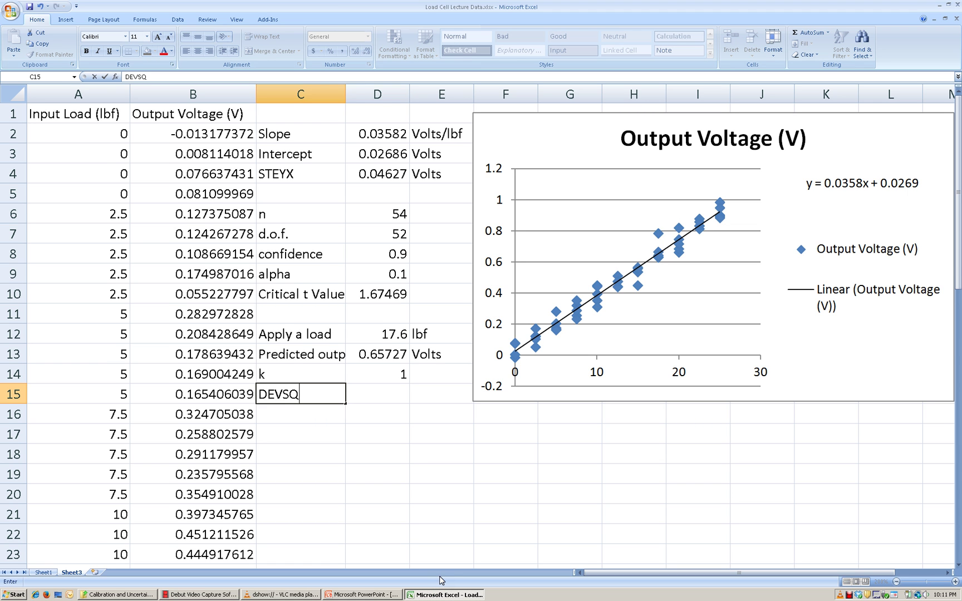
key("Tab")
Step: Calculate the sum of squared deviations of the input loads A2:A55 in cell D15 with the DEVSQ function
type("=DE")
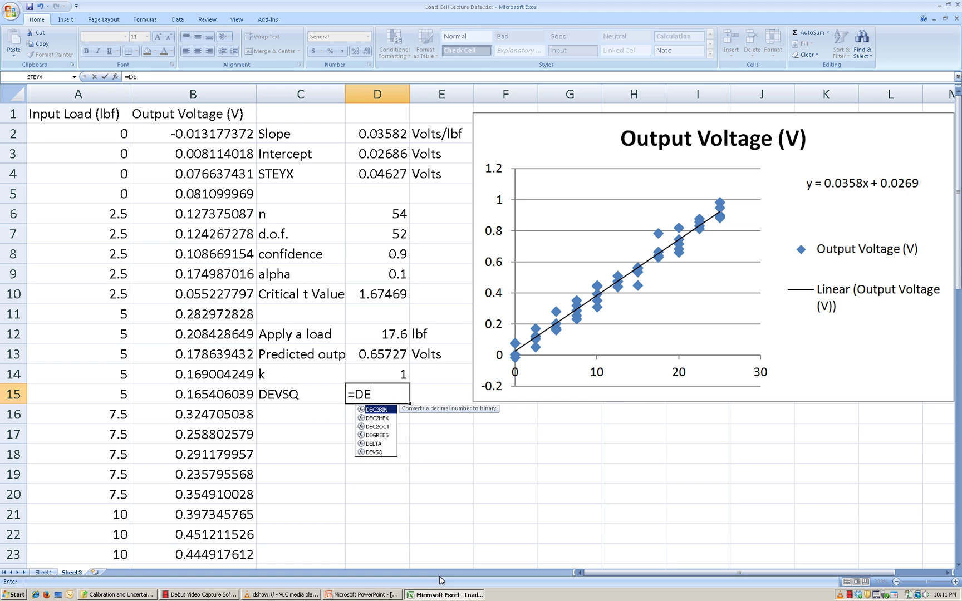
type("VSQ(")
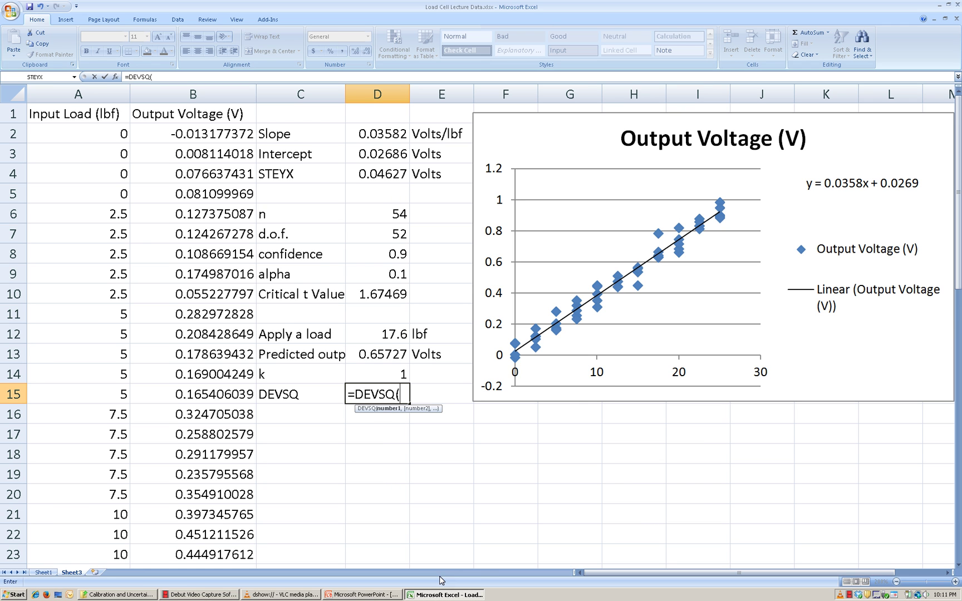
left_click(102, 132)
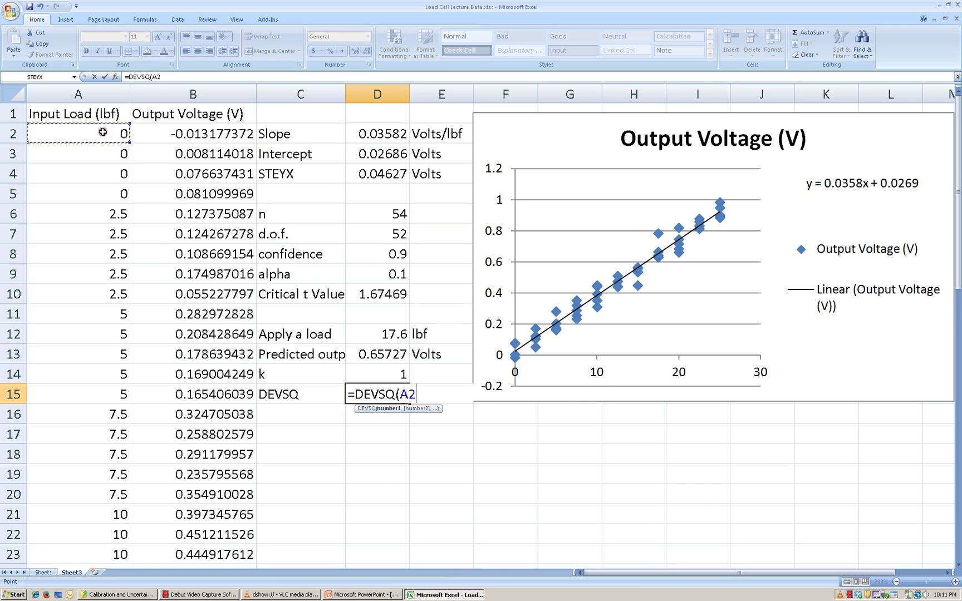
key("shift+Down")
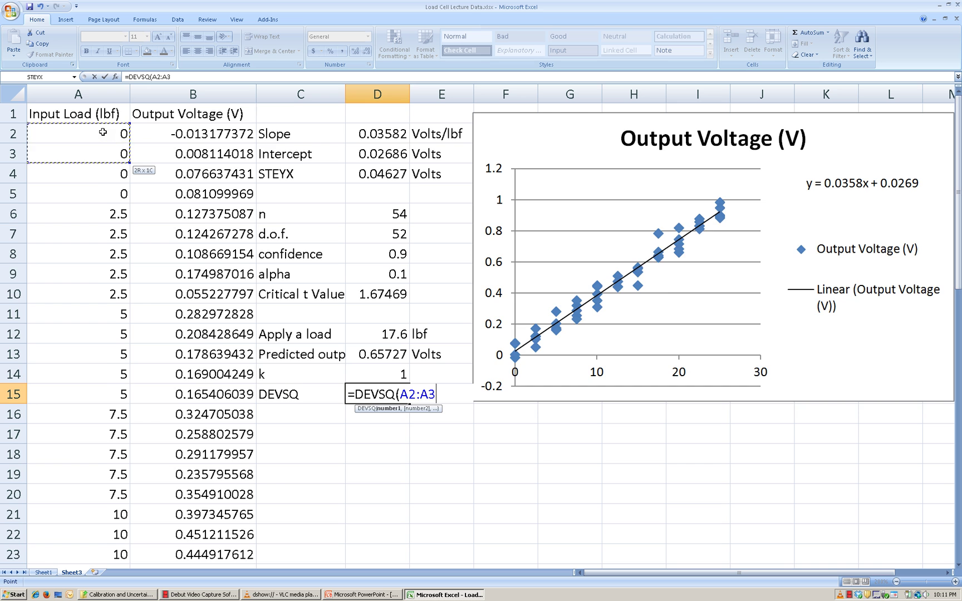
key("ctrl+shift+Down")
key("Return")
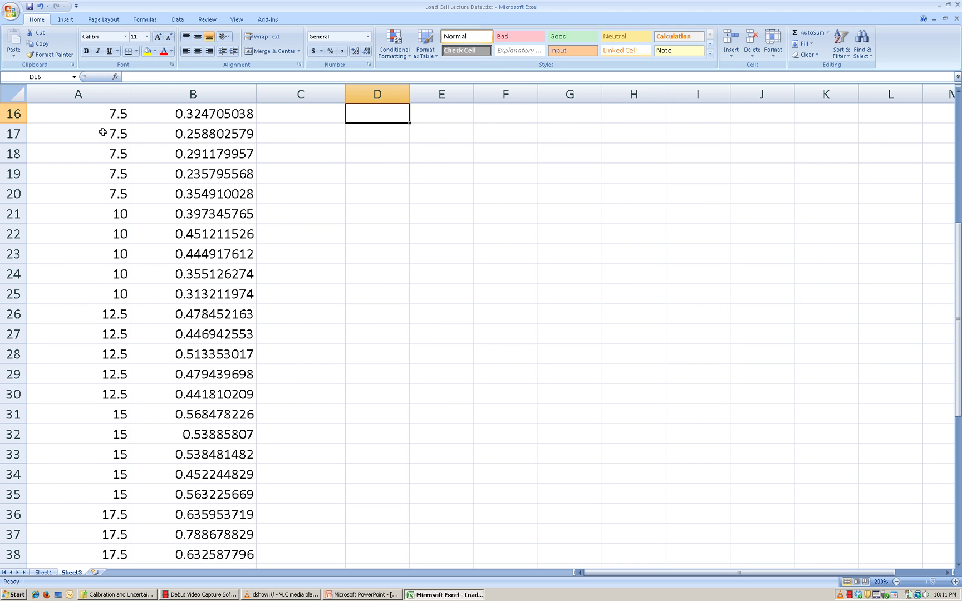
scroll(328, 264, "up", 3)
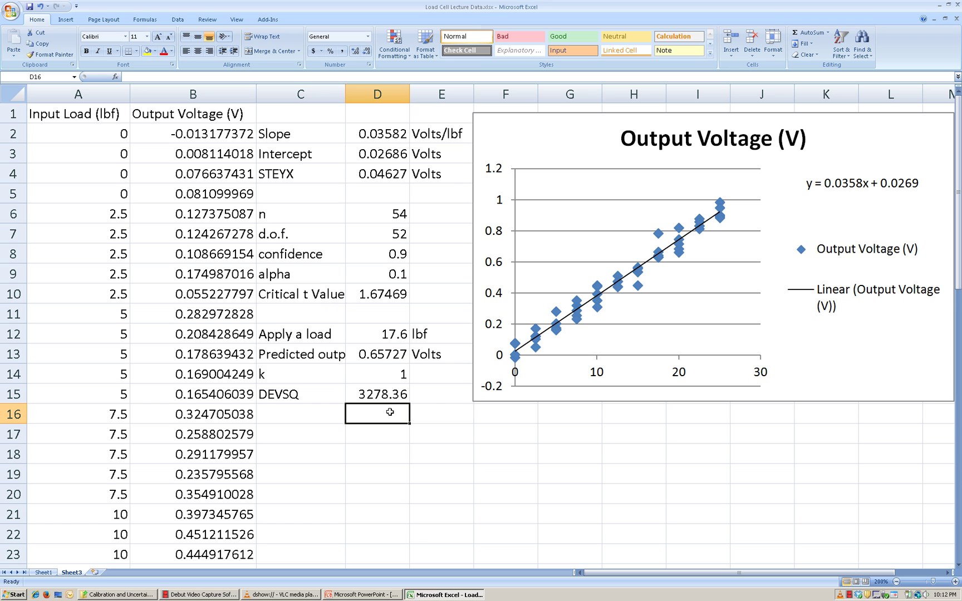
Step: Enter the unit "lbf^2" in cell E15 beside the DEVSQ value
left_click(425, 395)
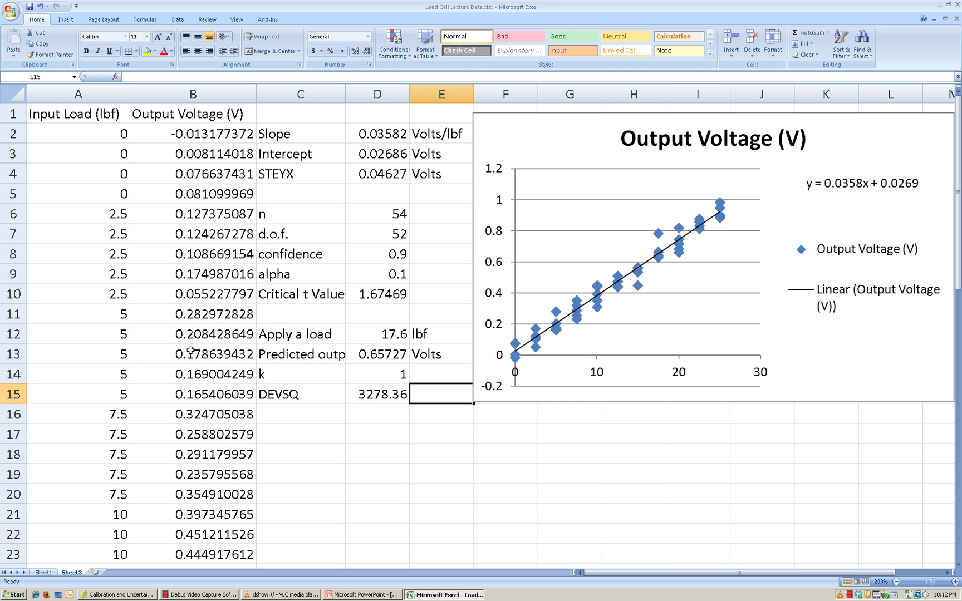
type("lbf")
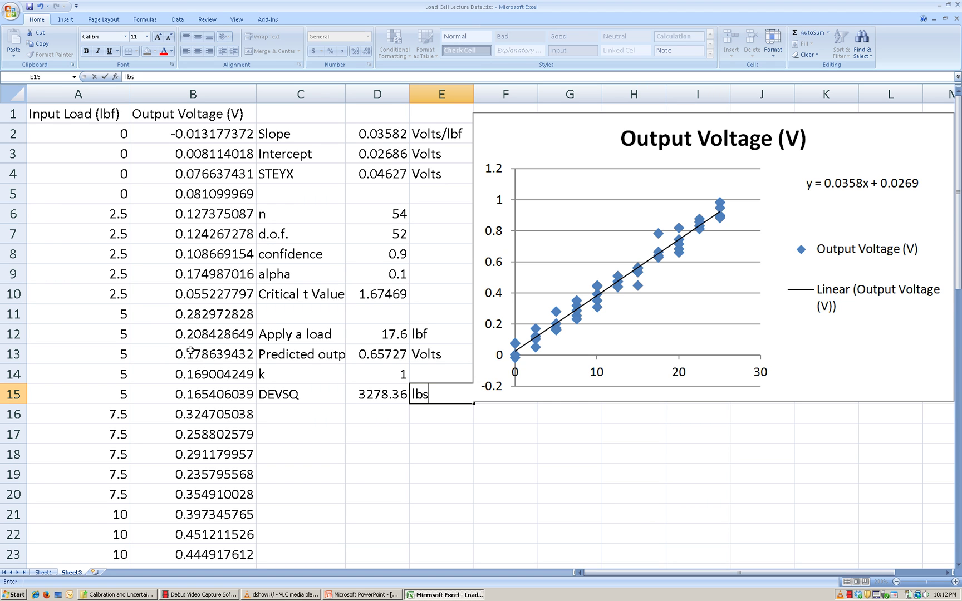
type("^2")
key("Return")
key("Left")
Step: Check the prediction interval formula in PowerPoint and return to the Excel workbook to enter the label "Avg of inputs" in cell C16
left_click(367, 594)
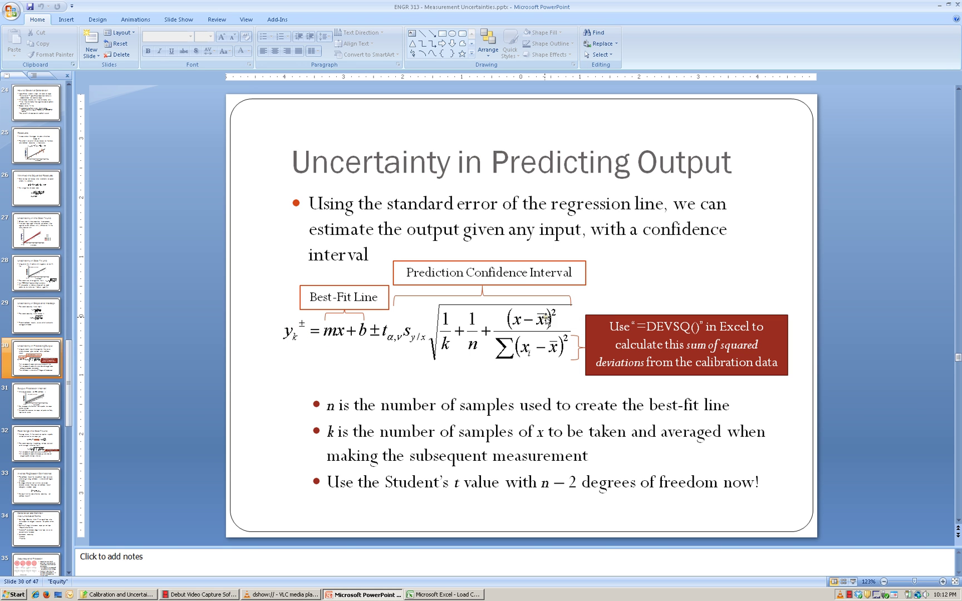
left_click(456, 595)
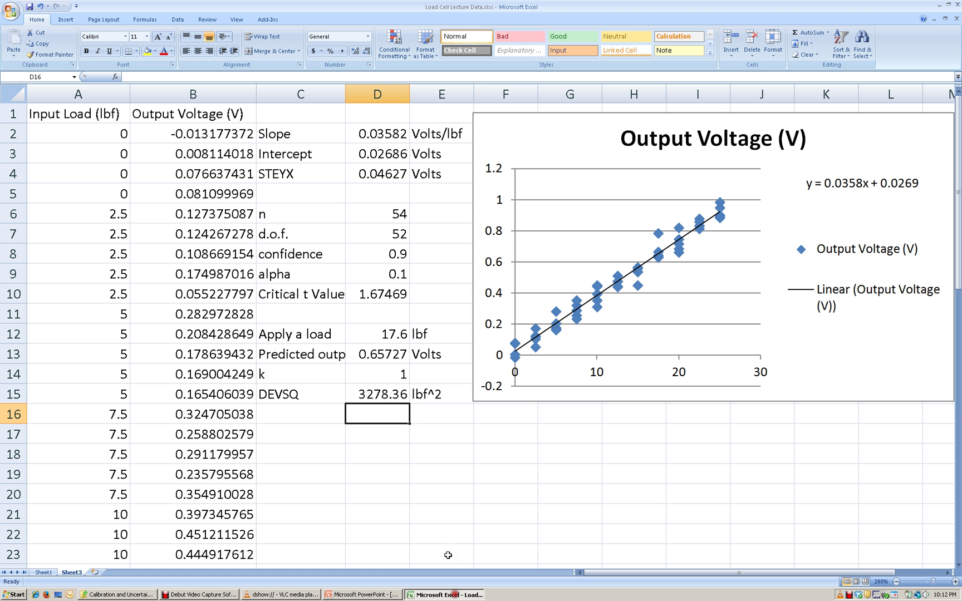
left_click(309, 415)
type("X")
key("BackSpace")
type("Avg of ")
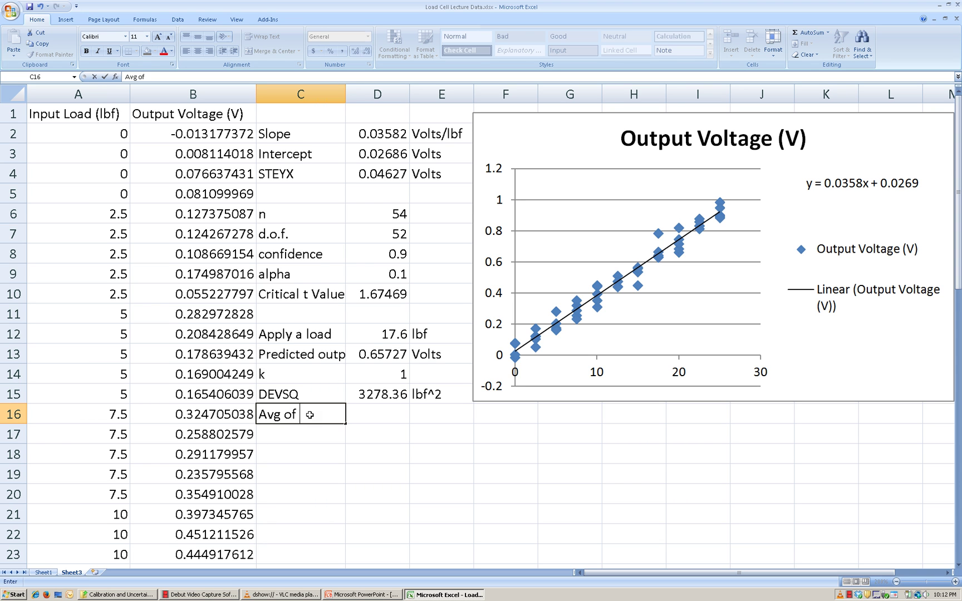
type("X")
key("BackSpace")
type("inputs")
key("Tab")
Step: Calculate the mean input load in cell D16 with the formula =average(A2:A55)
type("=")
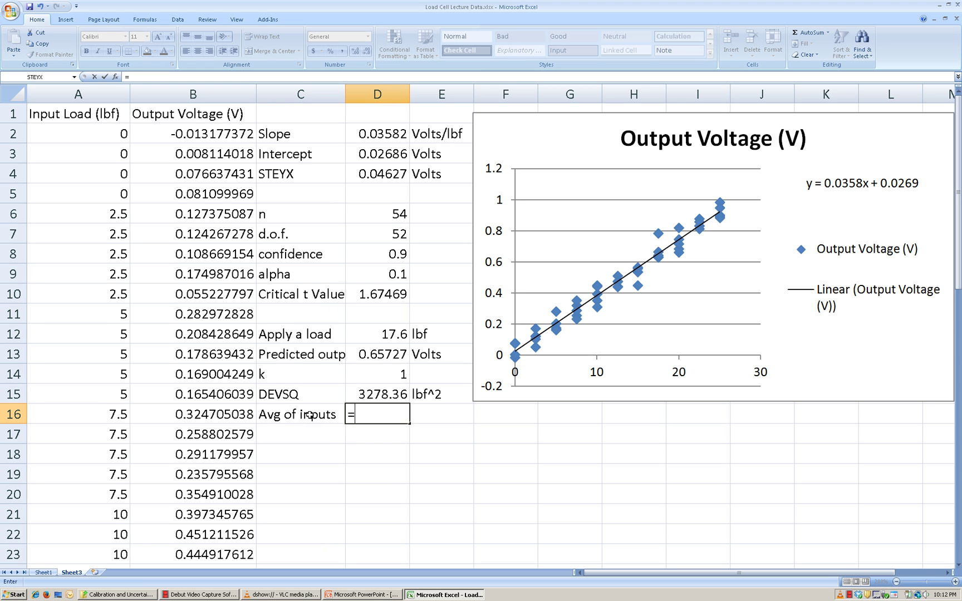
type("average(")
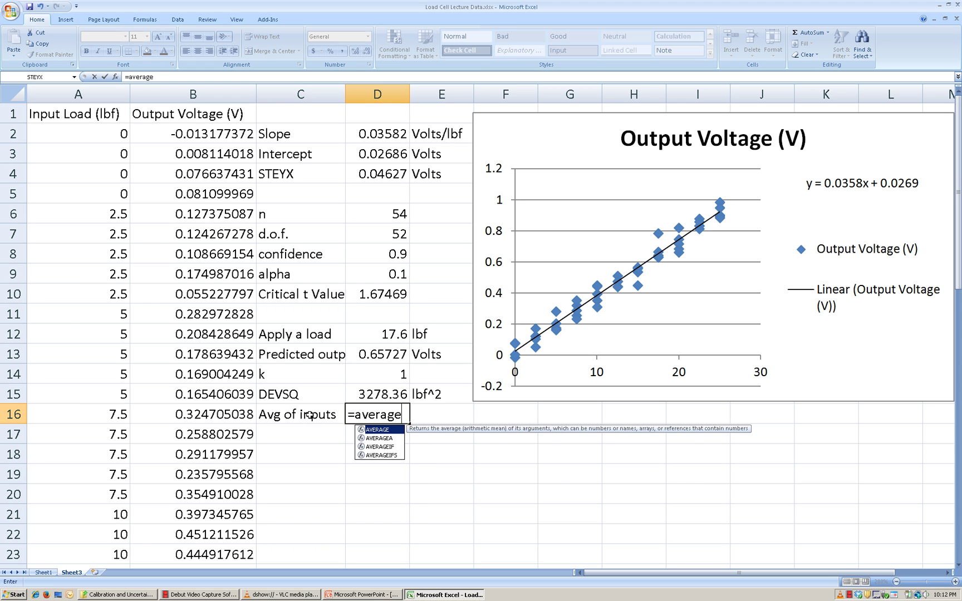
left_click(96, 132)
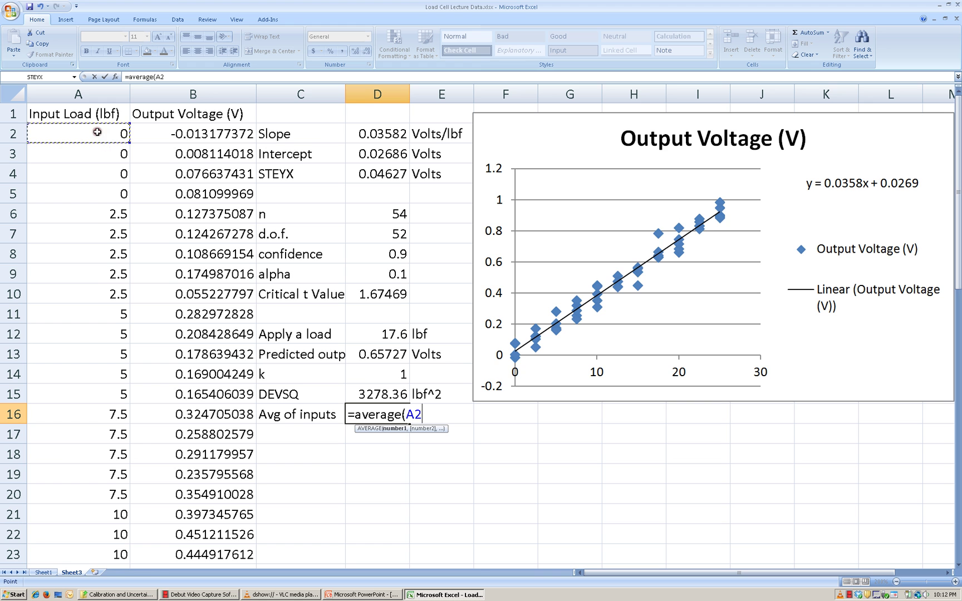
key("ctrl+shift+Down")
type(")")
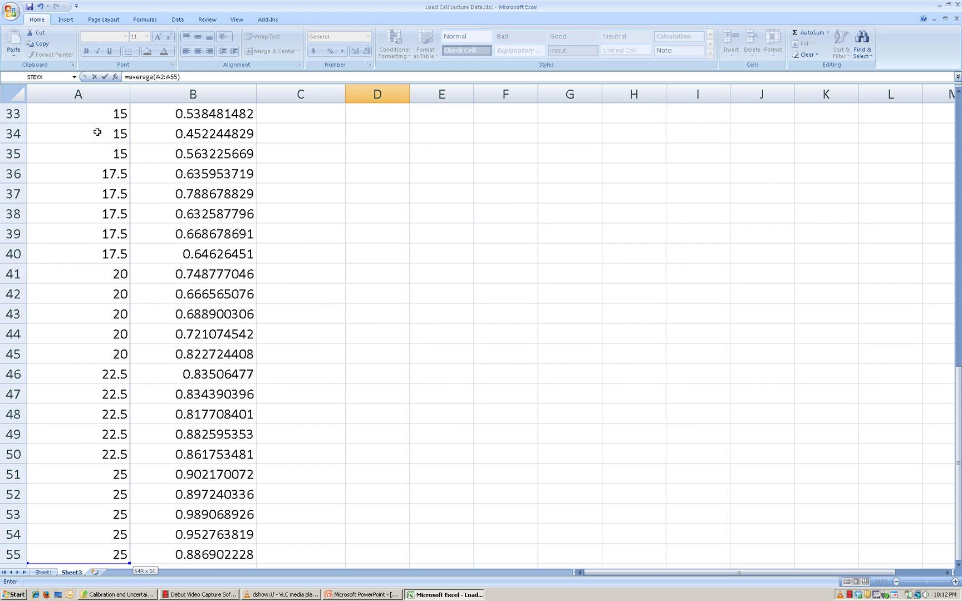
key("Return")
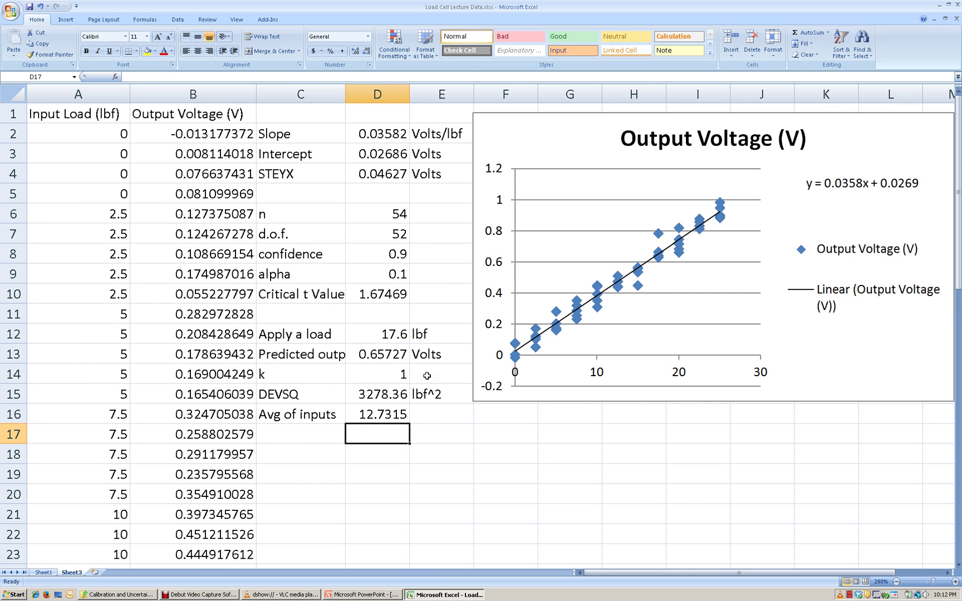
Step: Enter the unit "lbf" in cell E16 beside the average of the inputs
left_click(448, 416)
type("lbf")
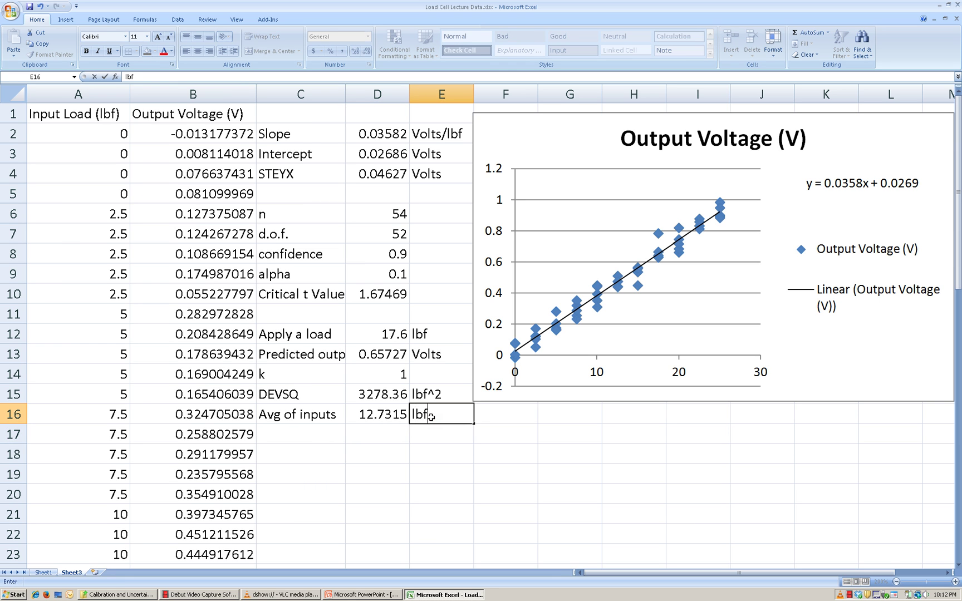
key("Return")
key("Left")
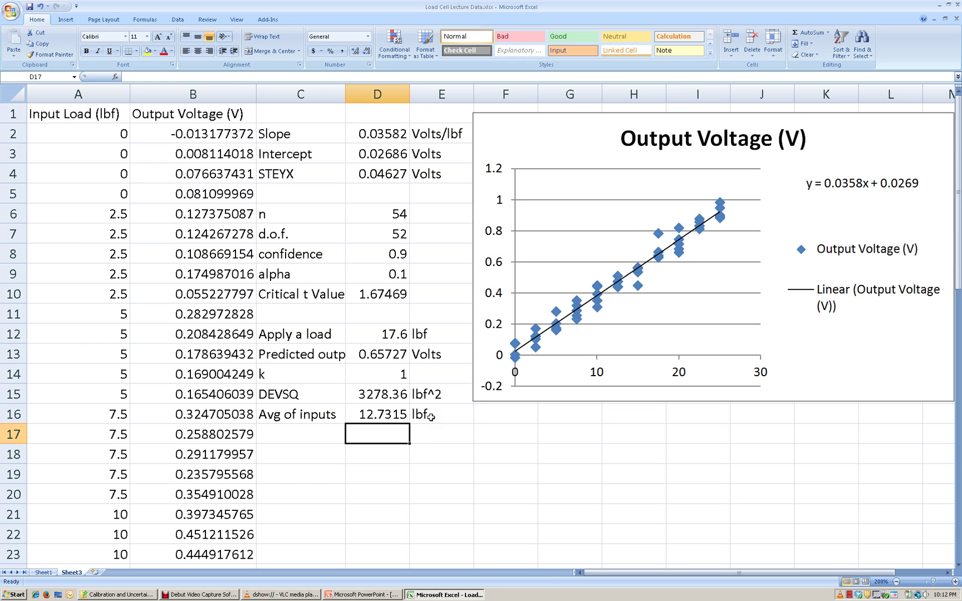
Step: Recheck the prediction interval formula in PowerPoint and return to the Excel workbook to enter the label "(x-xbar)^2" in cell C17
key("Left")
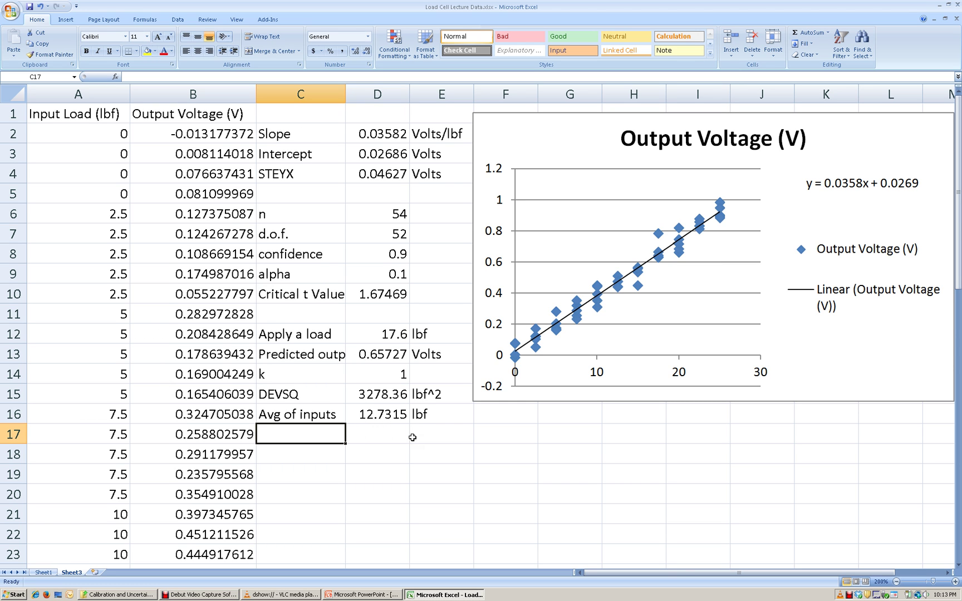
scroll(353, 421, "down", 12)
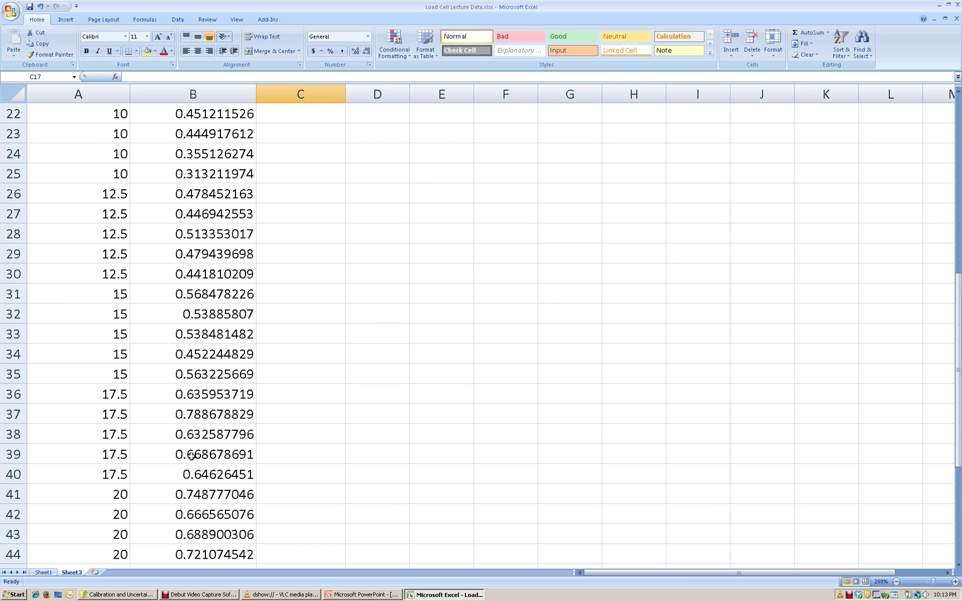
scroll(133, 475, "up", 12)
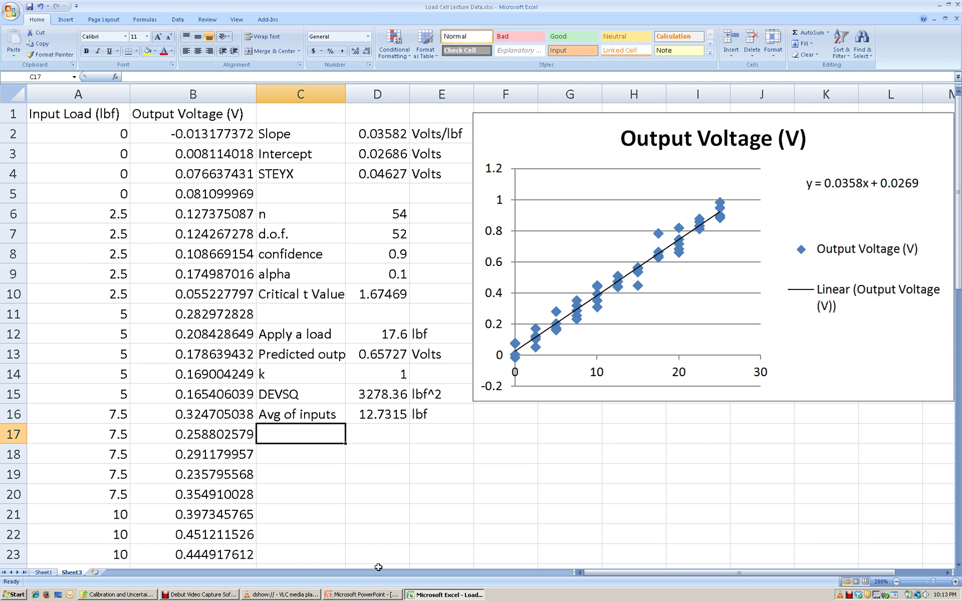
left_click(370, 594)
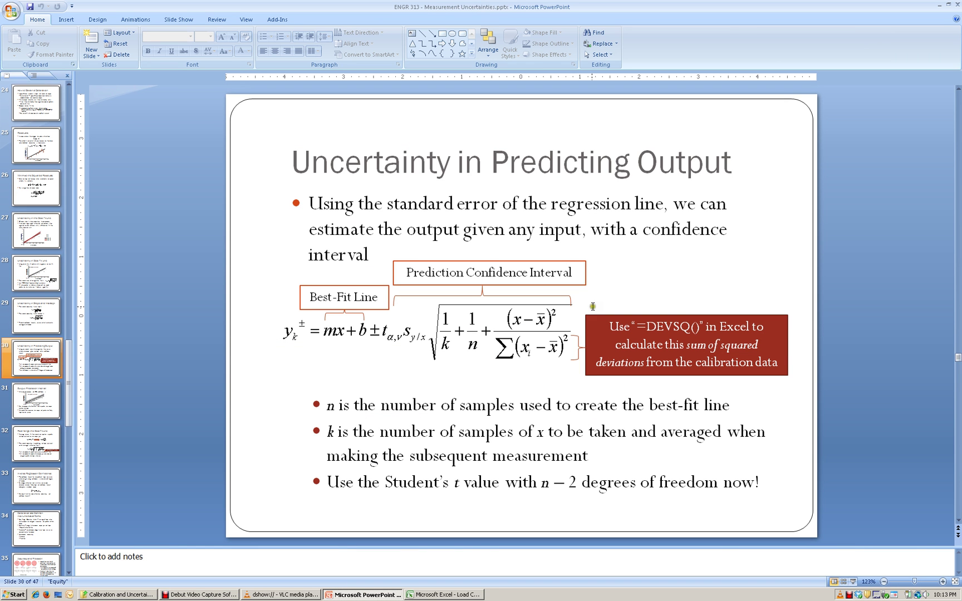
left_click(429, 595)
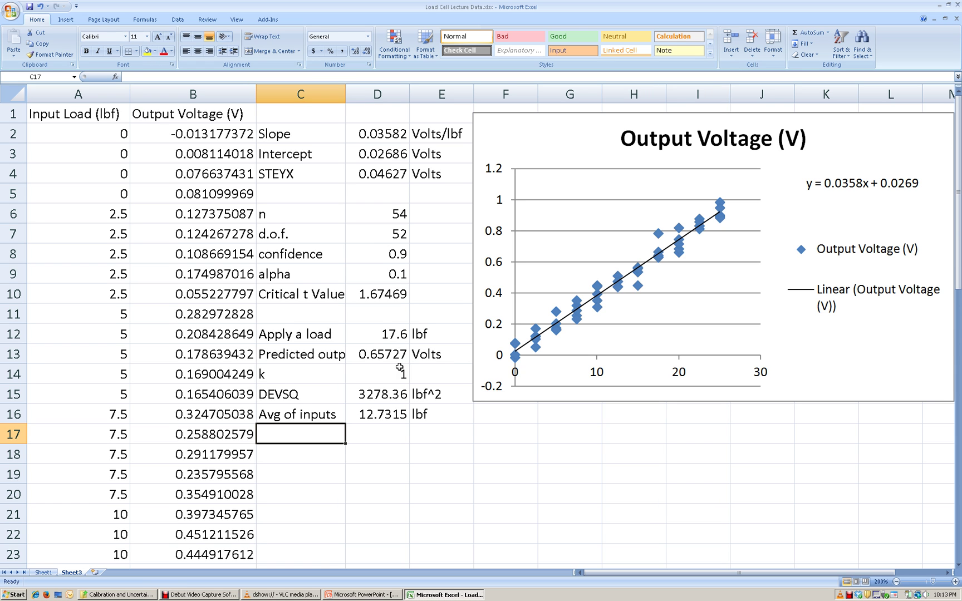
type("(x-")
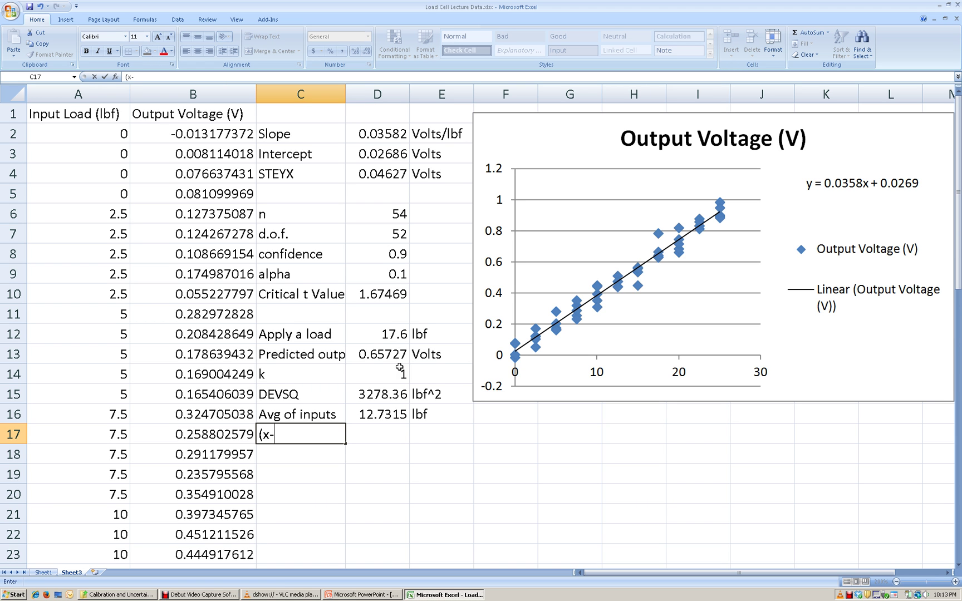
type("xbar^2)")
key("BackSpace")
type("2")
key("Return")
key("Up")
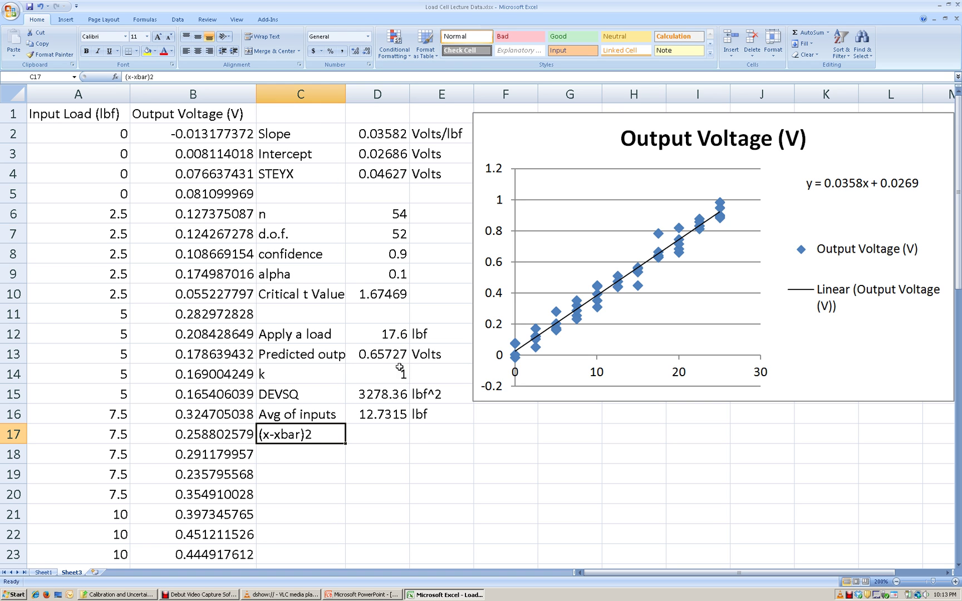
left_click(149, 78)
type("^")
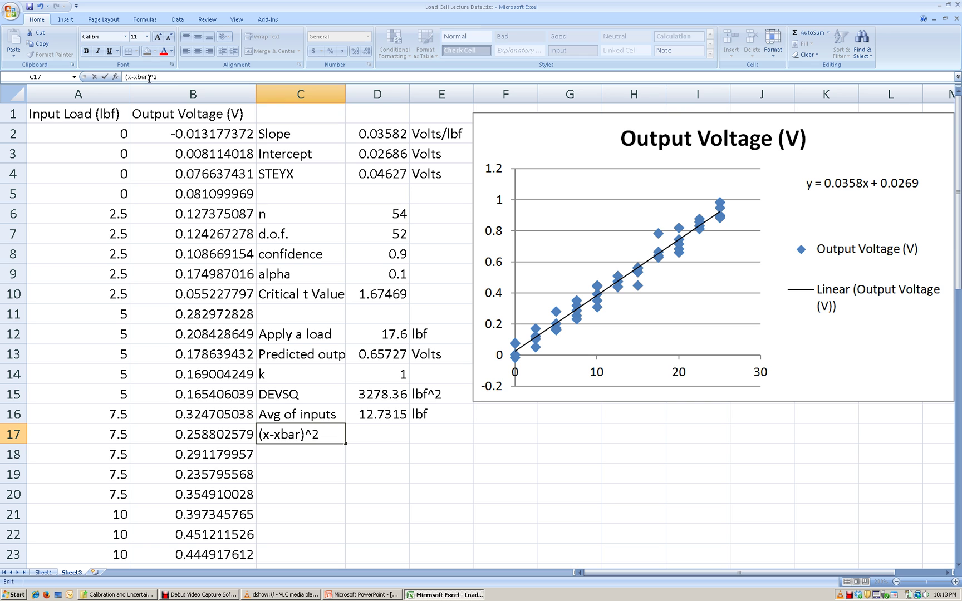
key("Return")
Step: Calculate the squared difference between the applied load and the average input in cell D17 with the formula =(D12-D16)^2
key("Up")
key("Right")
type("=(")
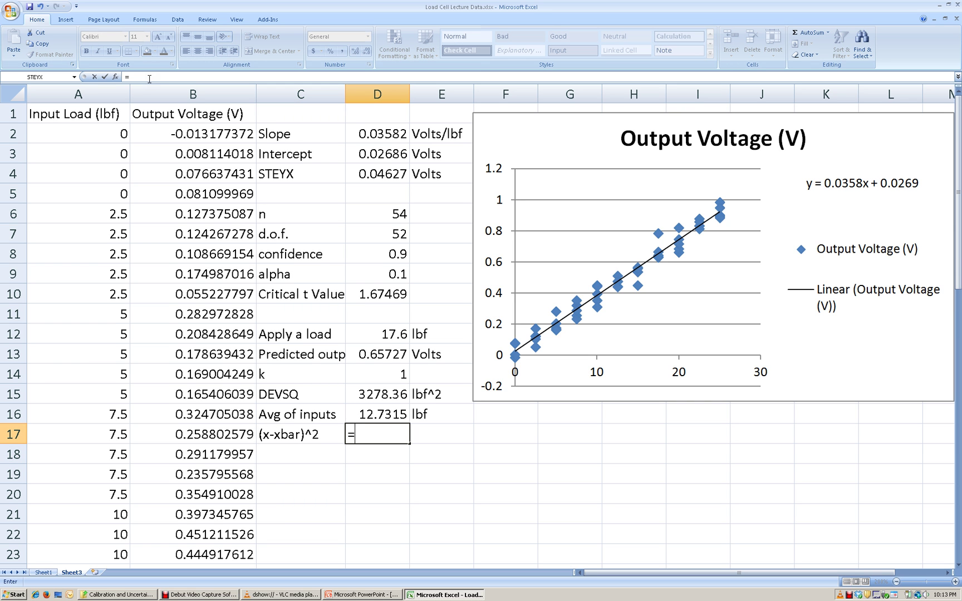
left_click(385, 335)
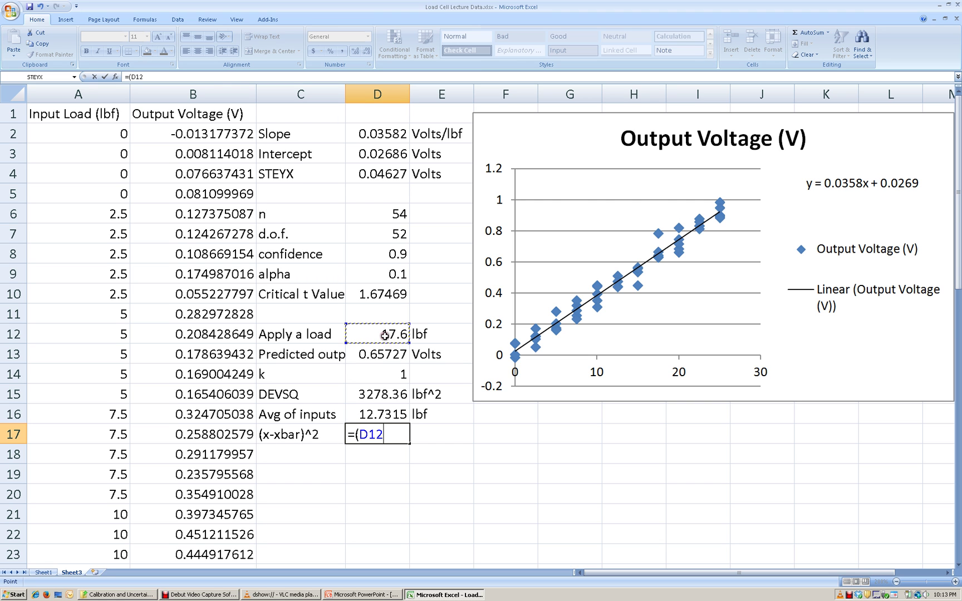
type("-")
key("Up")
type(")")
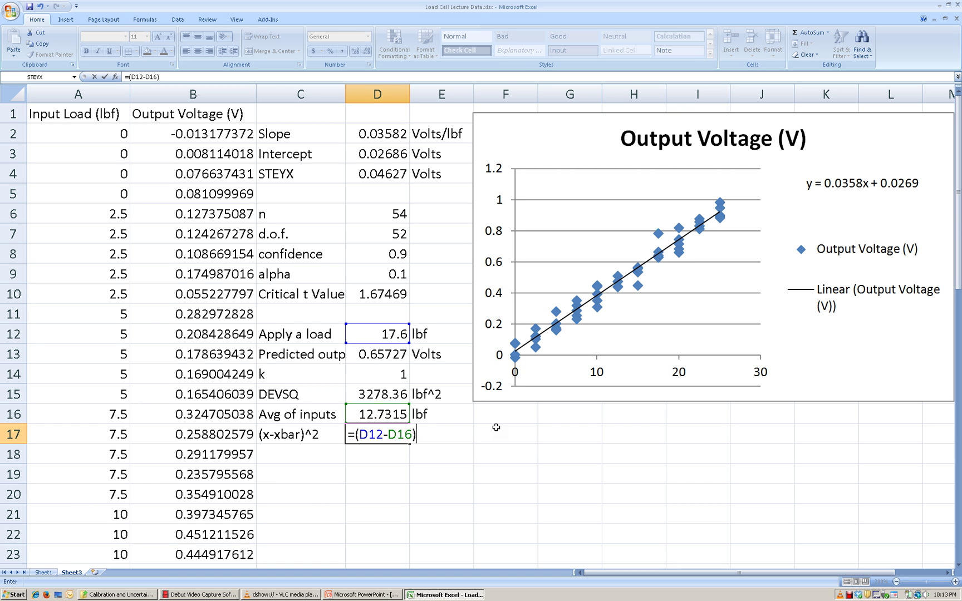
type("^")
type("2")
key("Return")
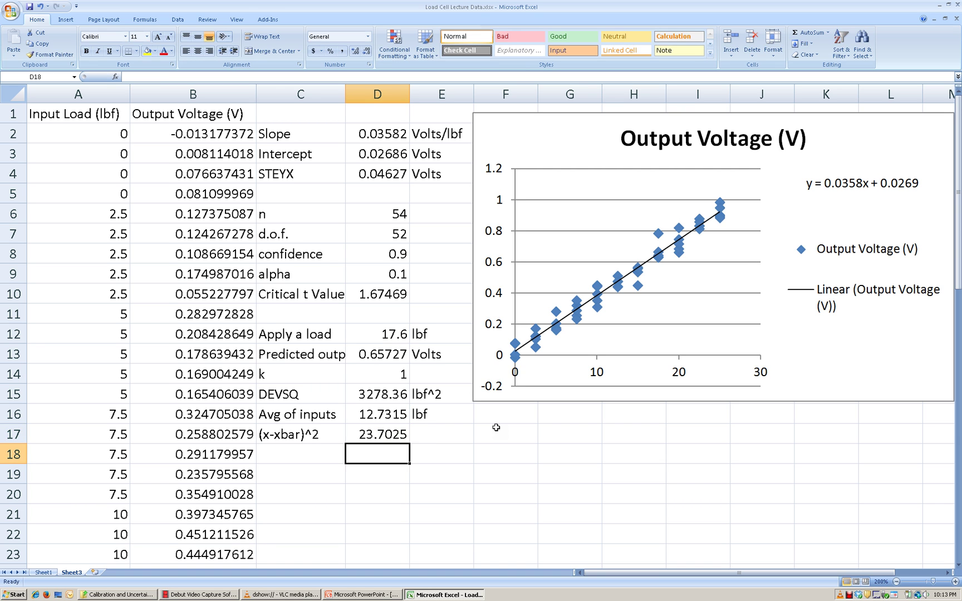
Step: Enter the unit "lbf^2" in cell E17 beside the squared difference
key("Up")
key("Right")
type("lb")
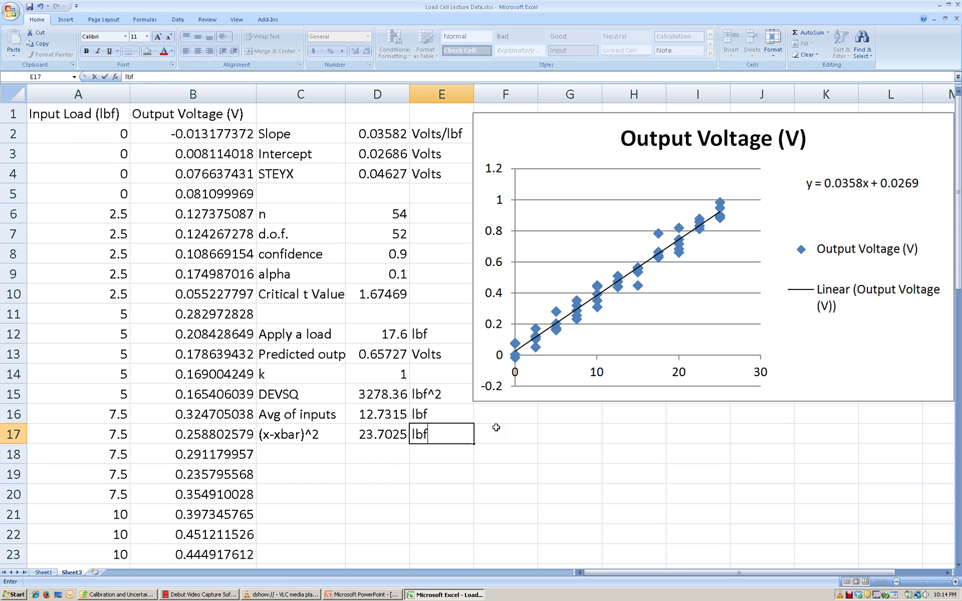
type("f^2")
key("Return")
Step: Enter the label "radical" in cell C18, then recheck the square-root term of the formula in PowerPoint and return to the Excel workbook
key("Left")
key("Left")
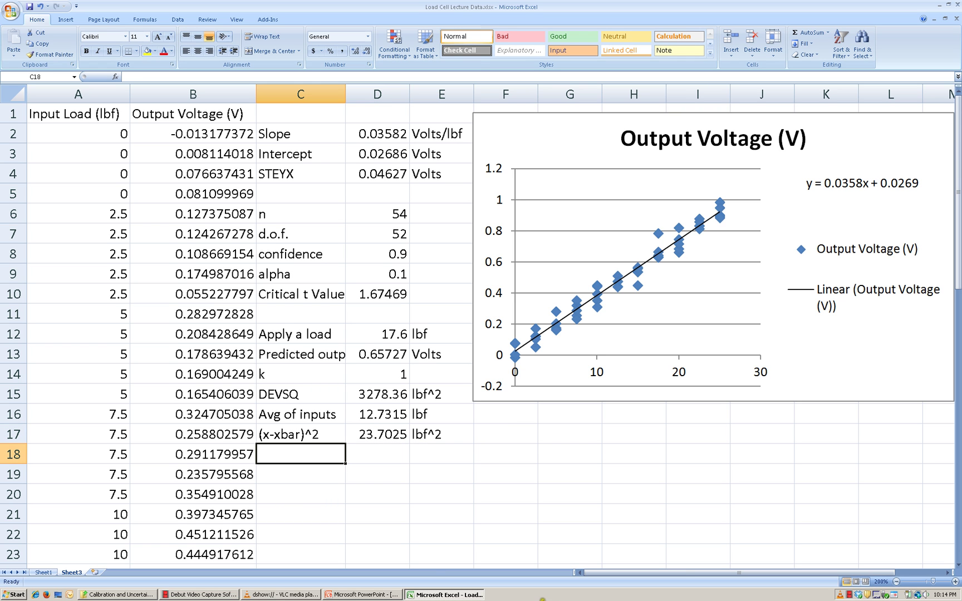
type("radical")
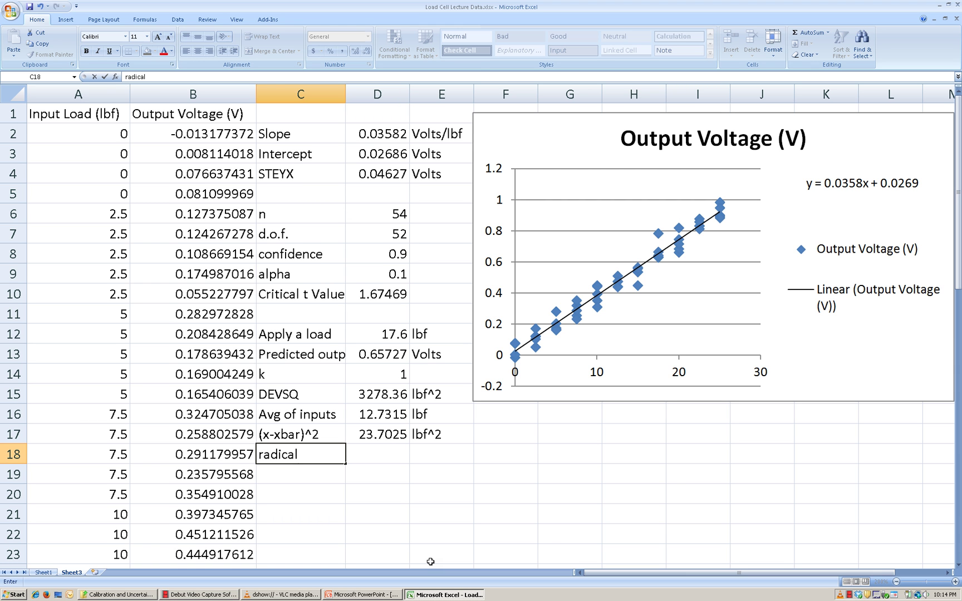
key("Tab")
left_click(391, 594)
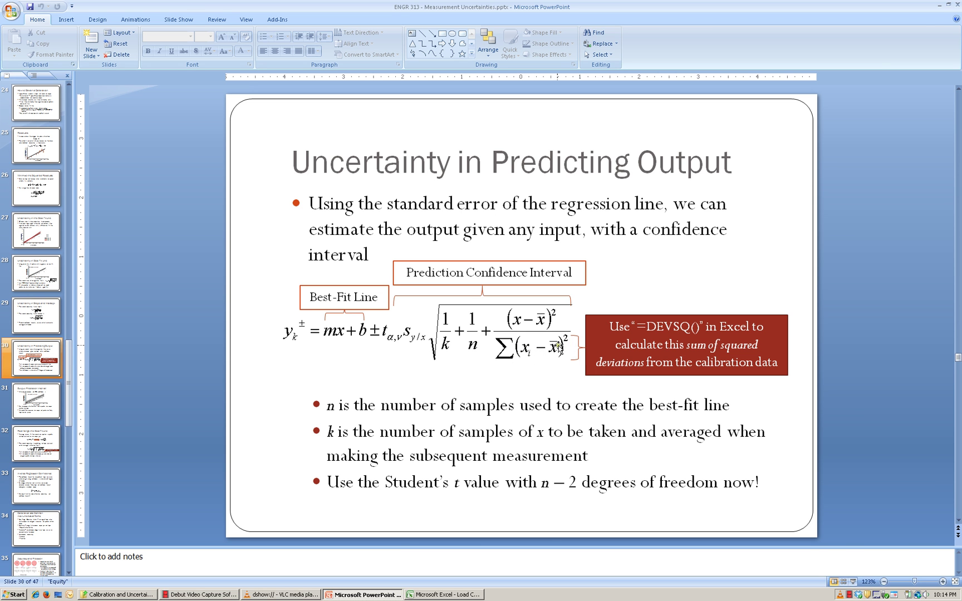
left_click(462, 595)
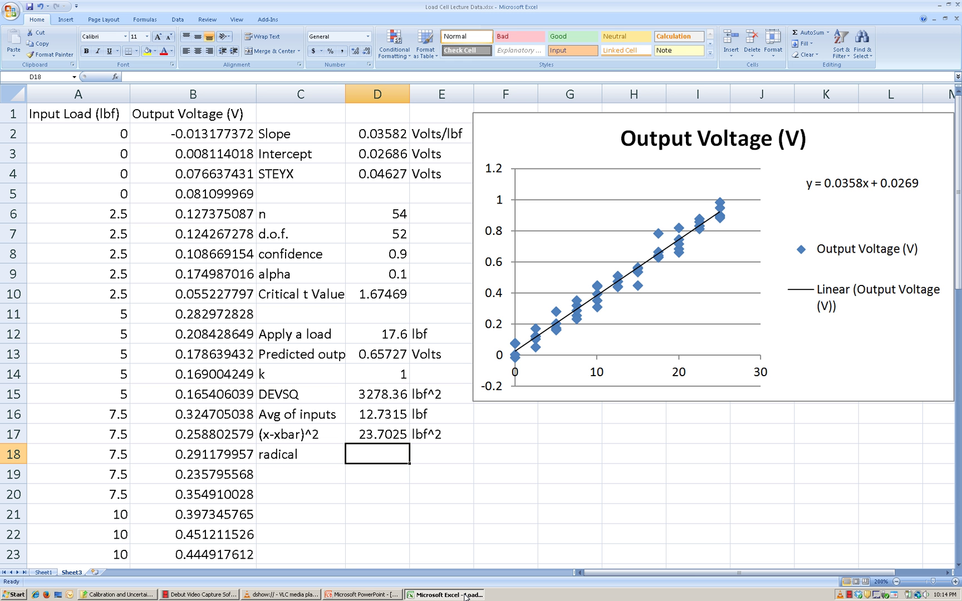
Step: Calculate the radical term in cell D18 with the formula =sqrt(1/D14+1/D6+D17/D15) and enter the unit "lbf" in cell E18
type("=sqrt(")
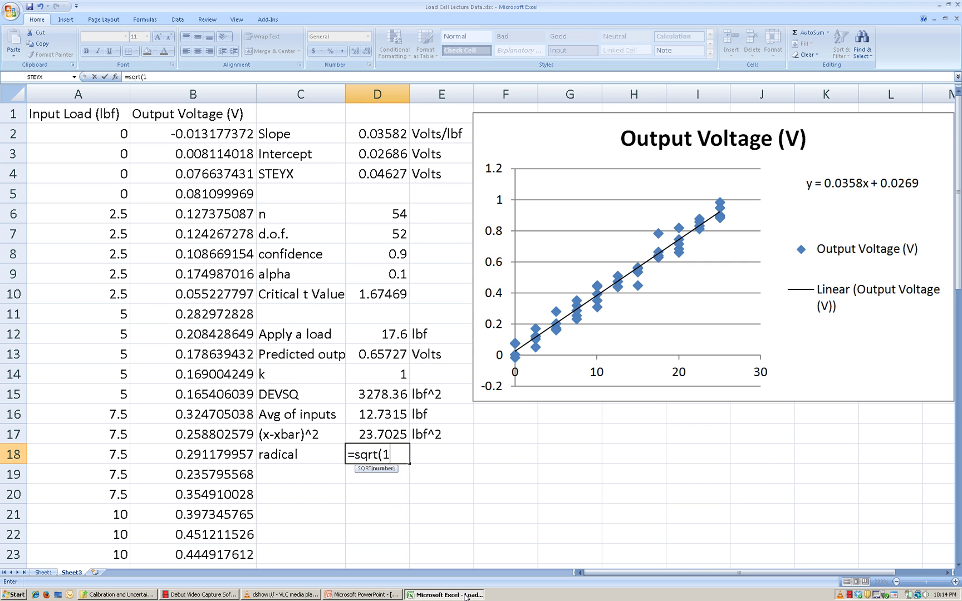
type("1/")
left_click(384, 373)
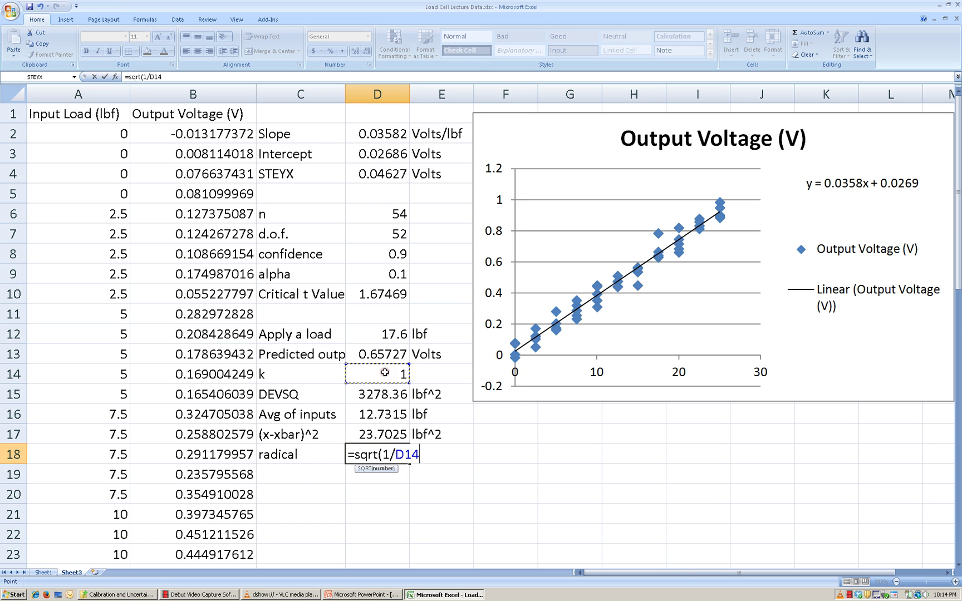
type("+1/")
left_click(392, 213)
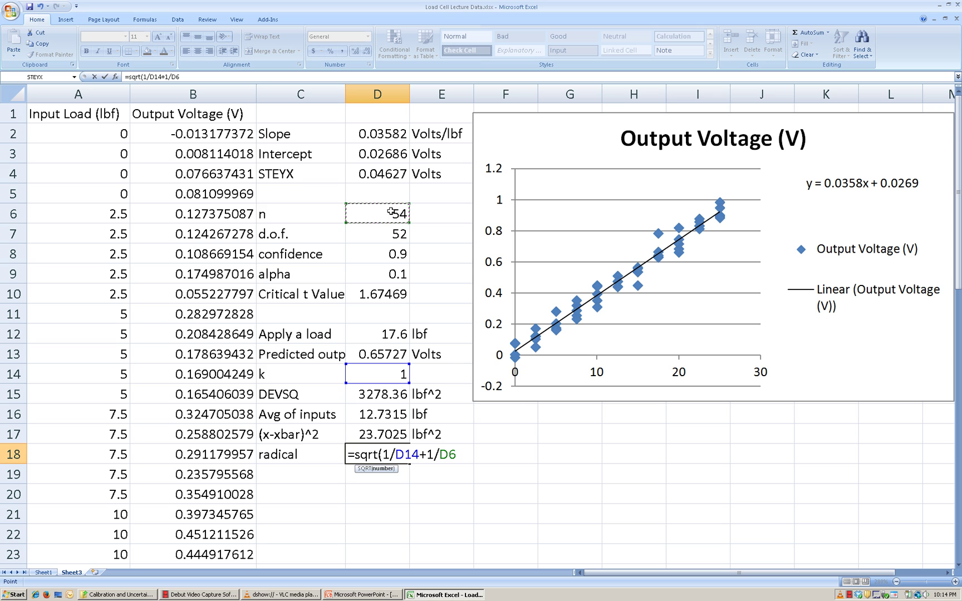
type("+")
left_click(387, 435)
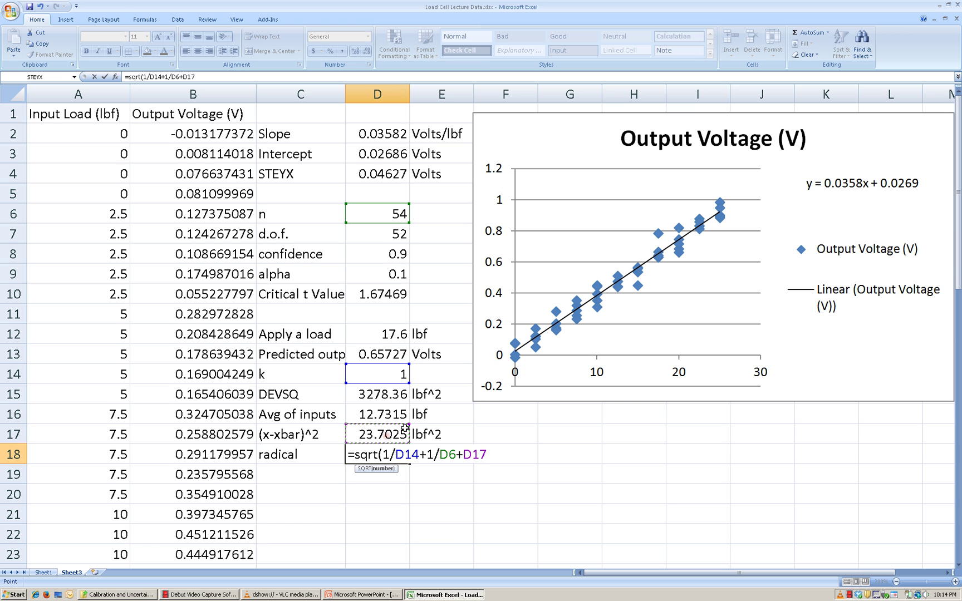
type("/")
left_click(396, 397)
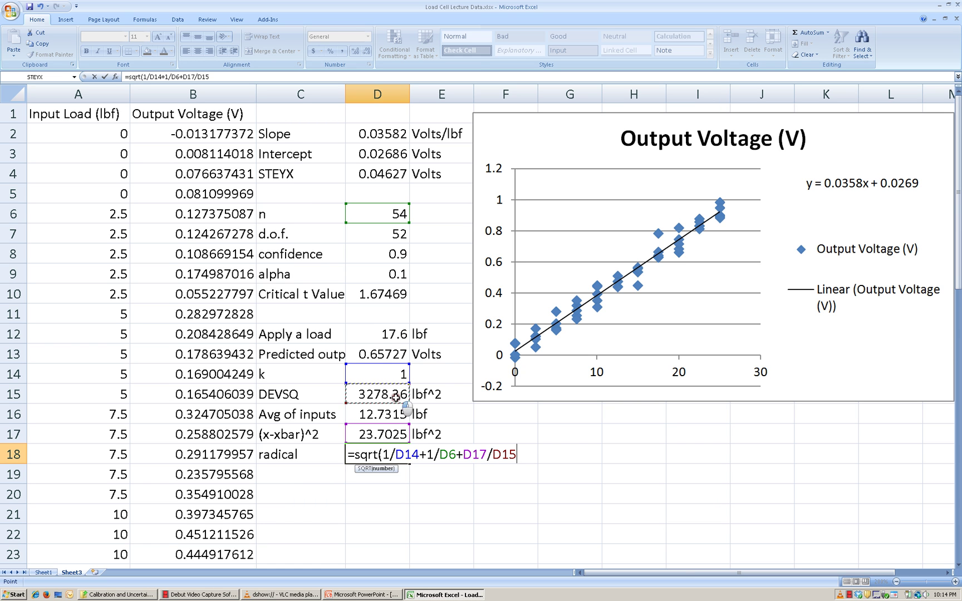
type(")")
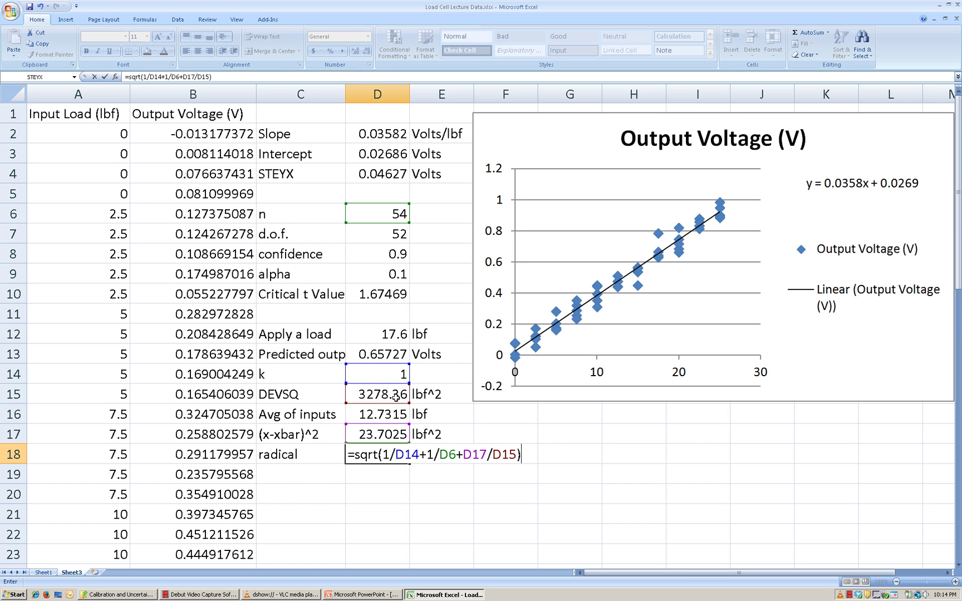
key("Return")
key("Up")
key("Right")
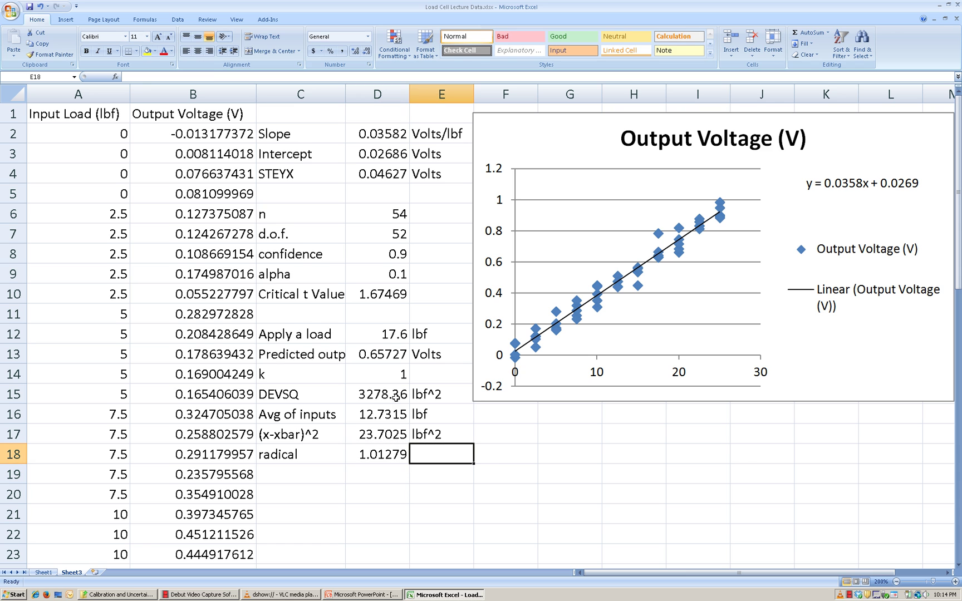
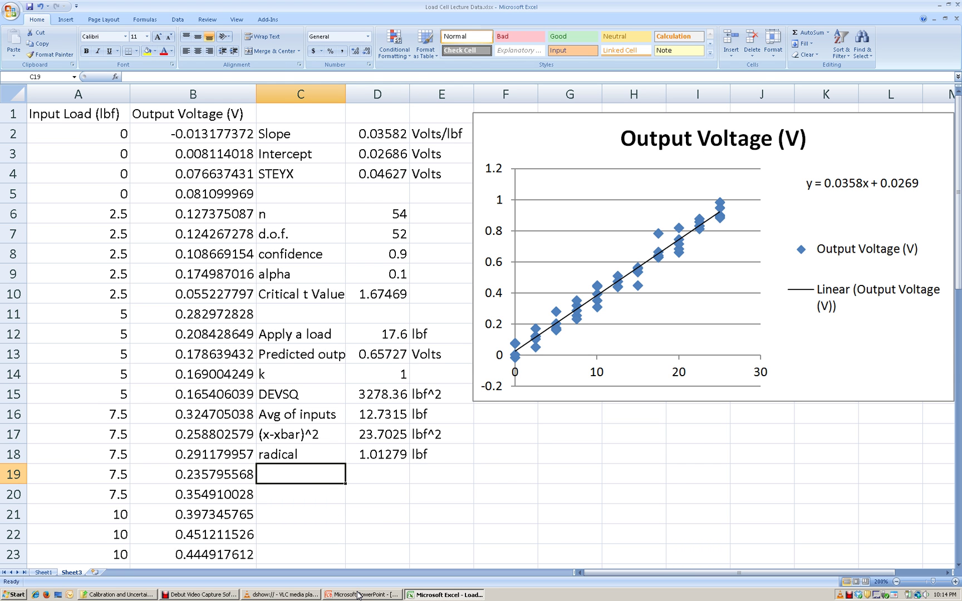
Step: Recheck the prediction interval formula in PowerPoint and return to the Excel workbook to enter the label "Uncertainty in predicting output" in cell C19
left_click(358, 595)
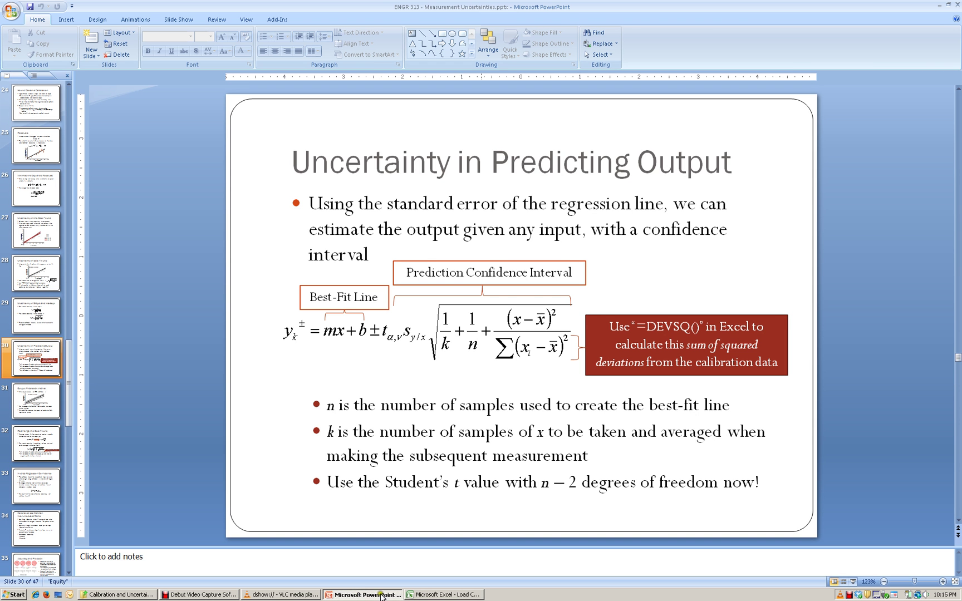
left_click(443, 594)
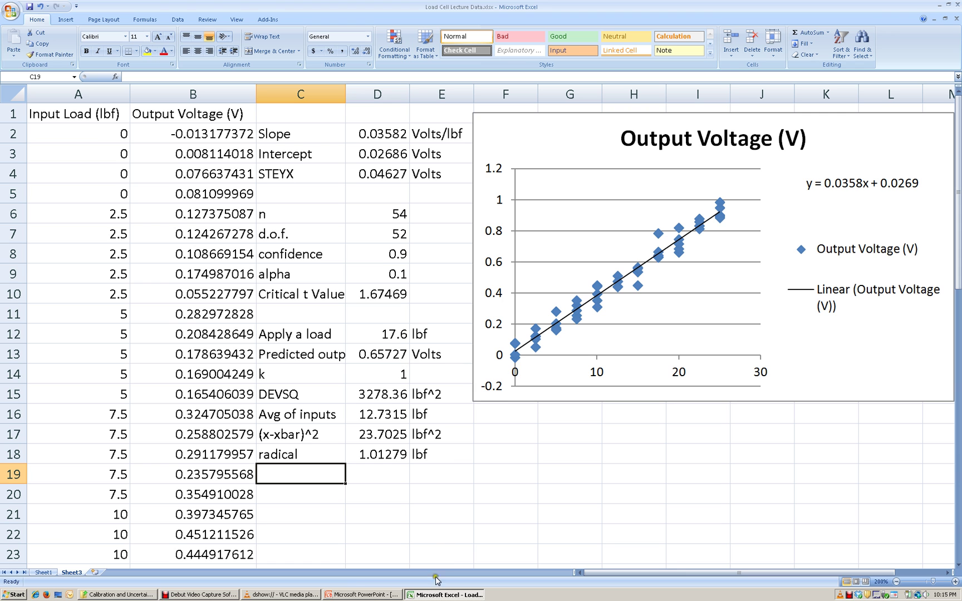
left_click(395, 596)
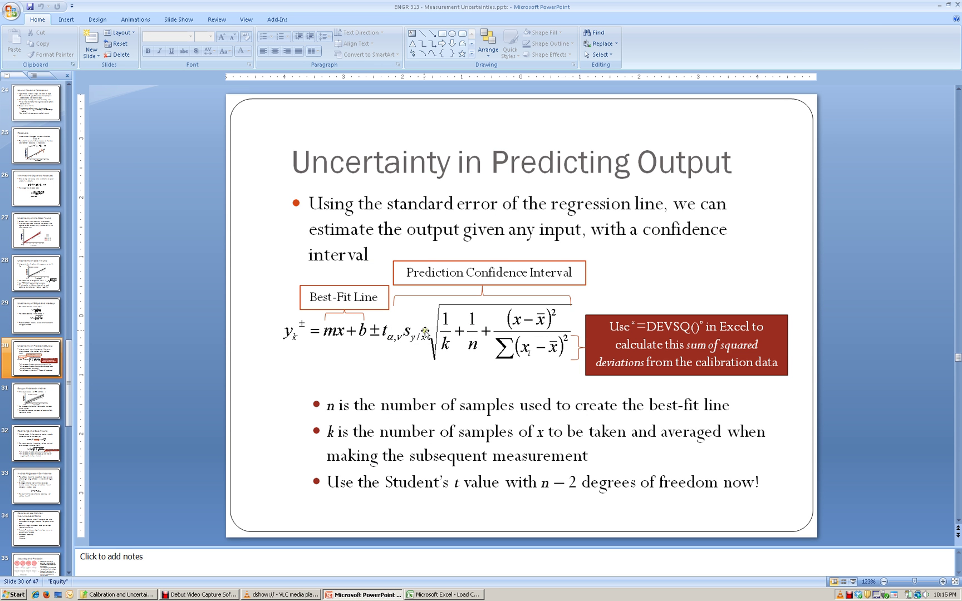
left_click(458, 596)
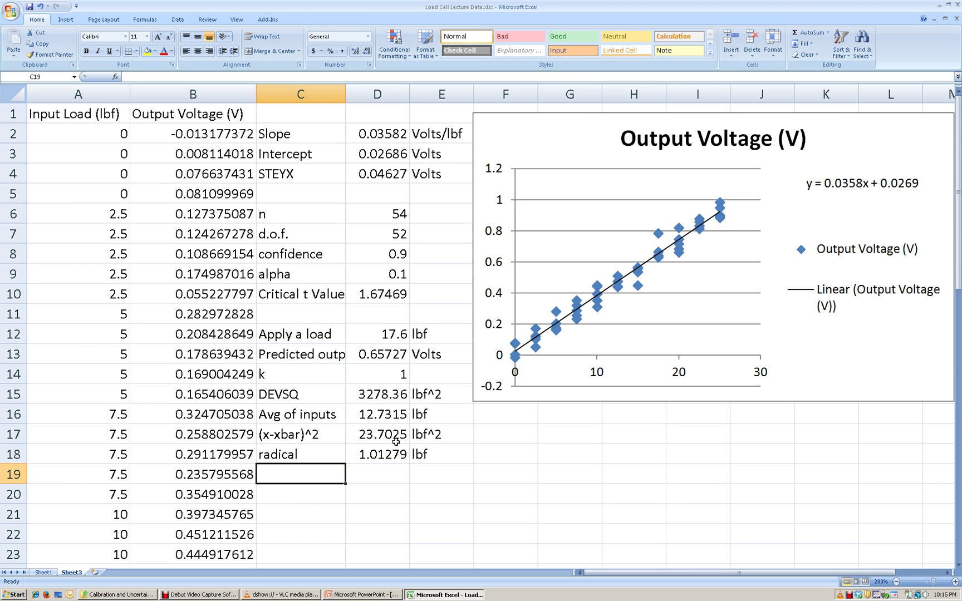
key("Down")
key("Up")
type("Uncertainty")
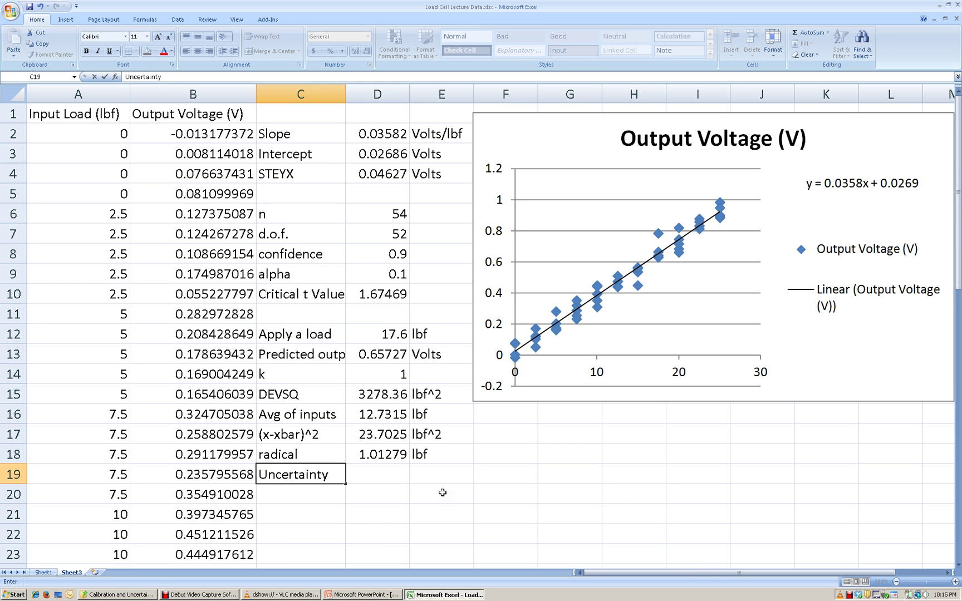
type(" in predicting output")
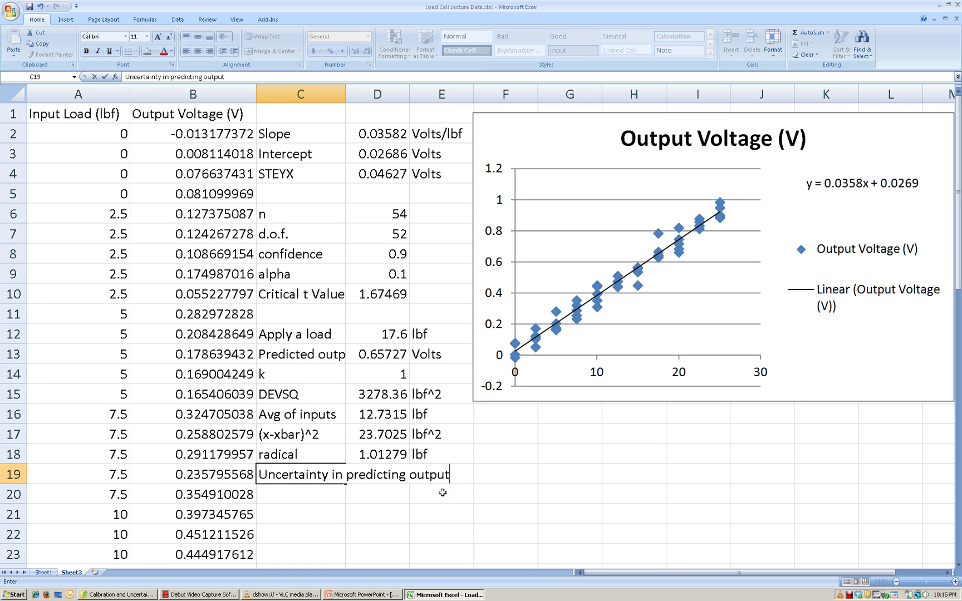
key("Return")
Step: Calculate the uncertainty in cell D20 by multiplying critical t value, STEYX and radical with the formula =D10*D4*D18
key("Right")
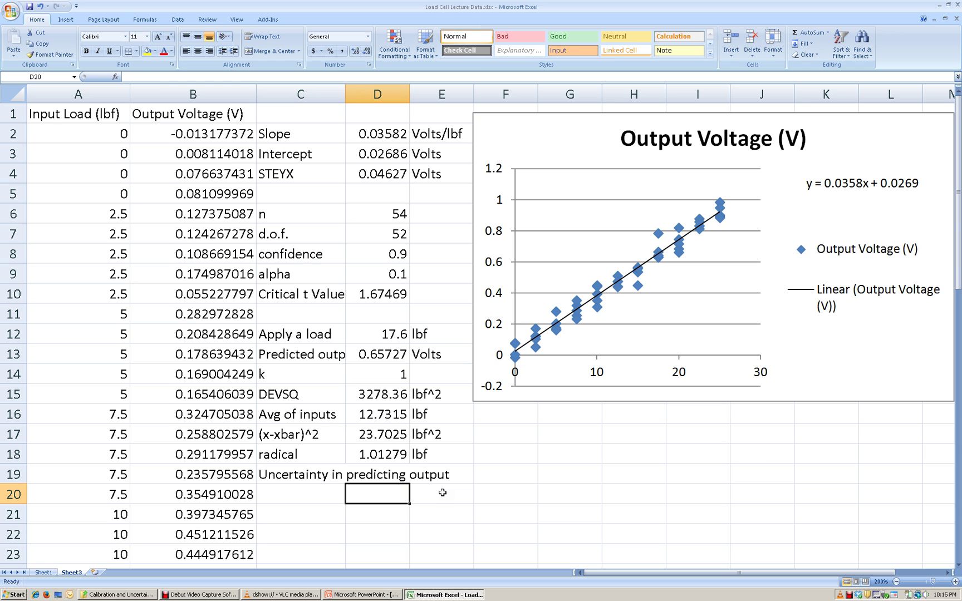
type("=")
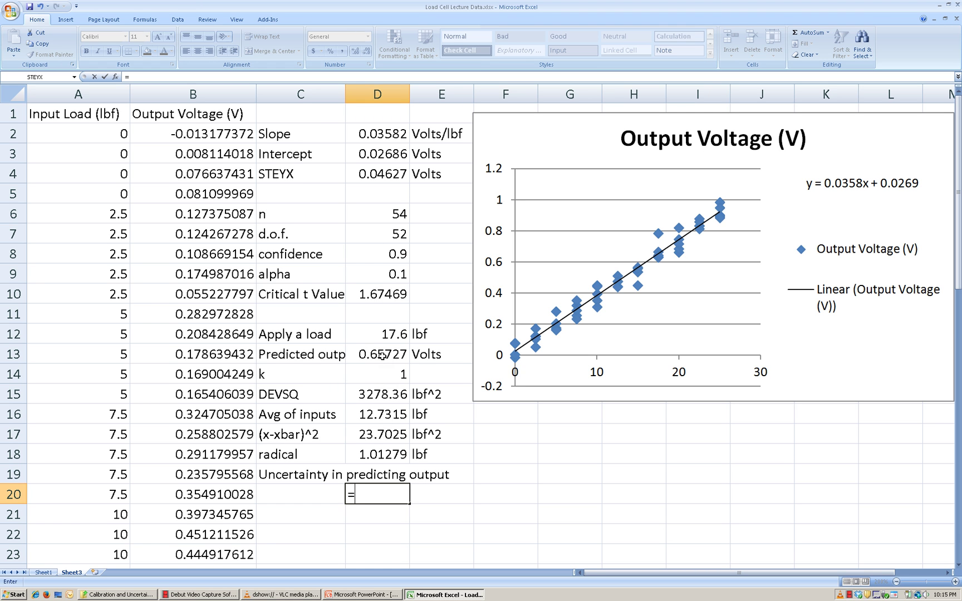
left_click(368, 174)
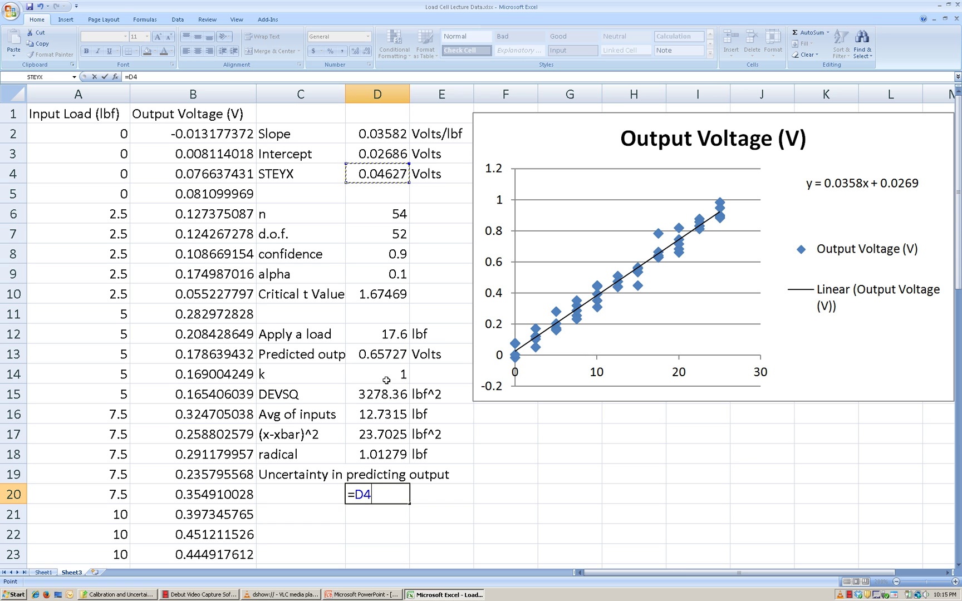
left_click(387, 294)
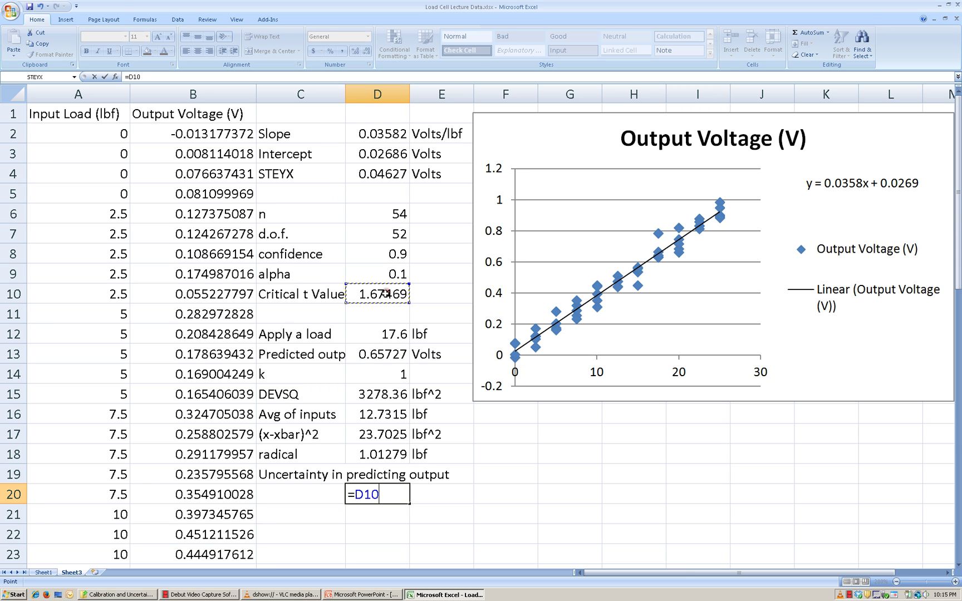
type("*")
left_click(367, 175)
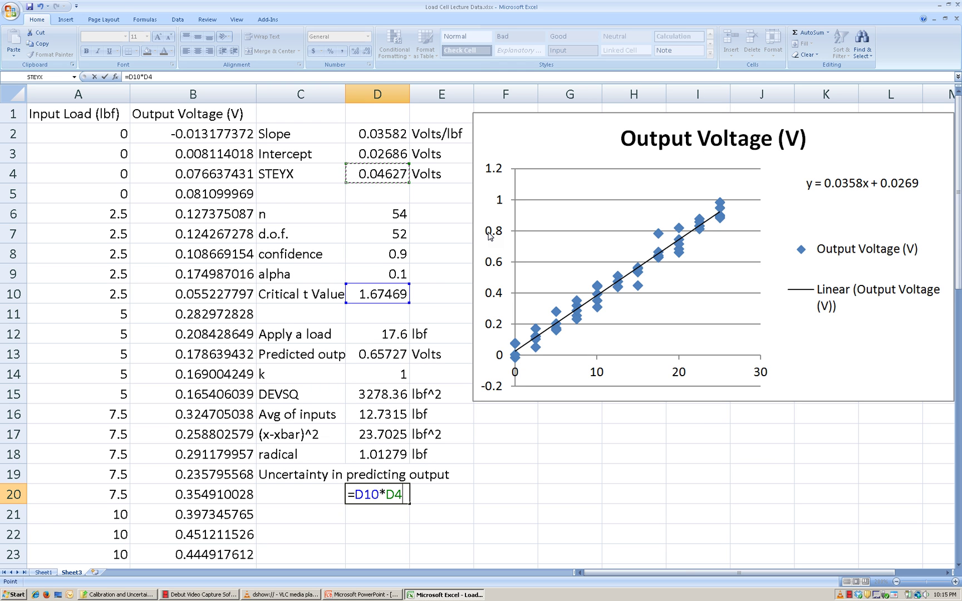
type("*")
left_click(361, 454)
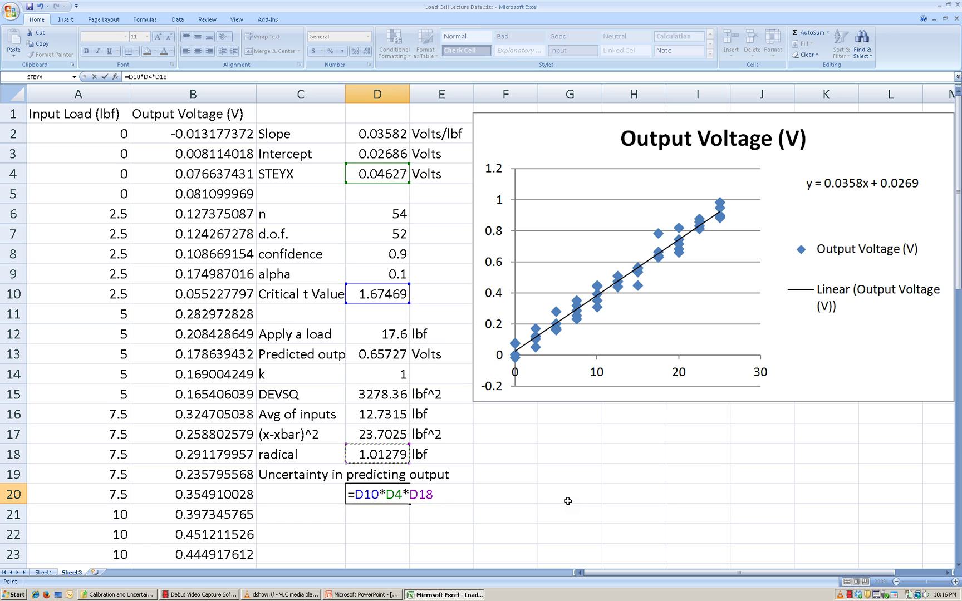
key("Return")
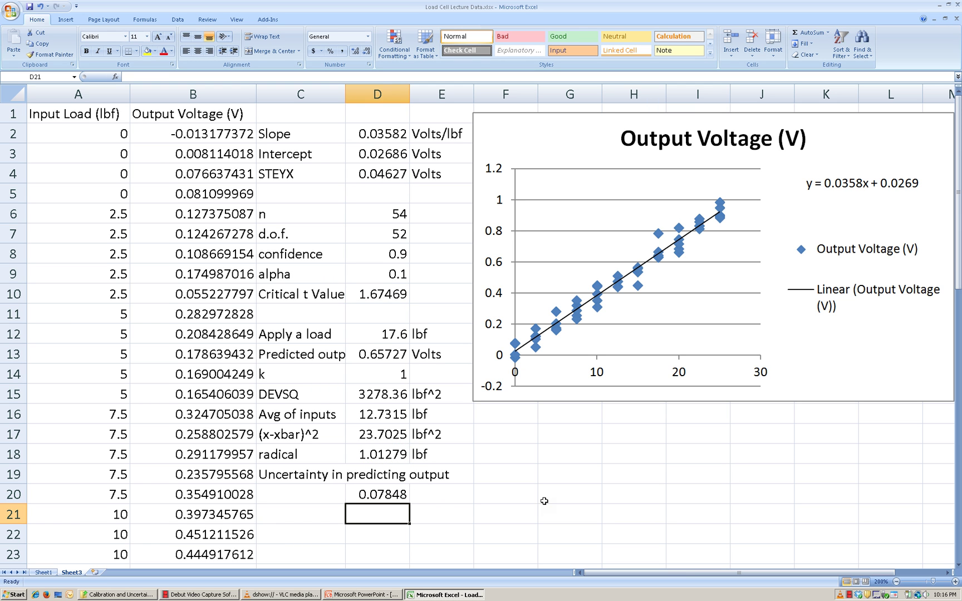
Step: Enter the unit "Volts" in cell E20 beside the calculated uncertainty
left_click(446, 494)
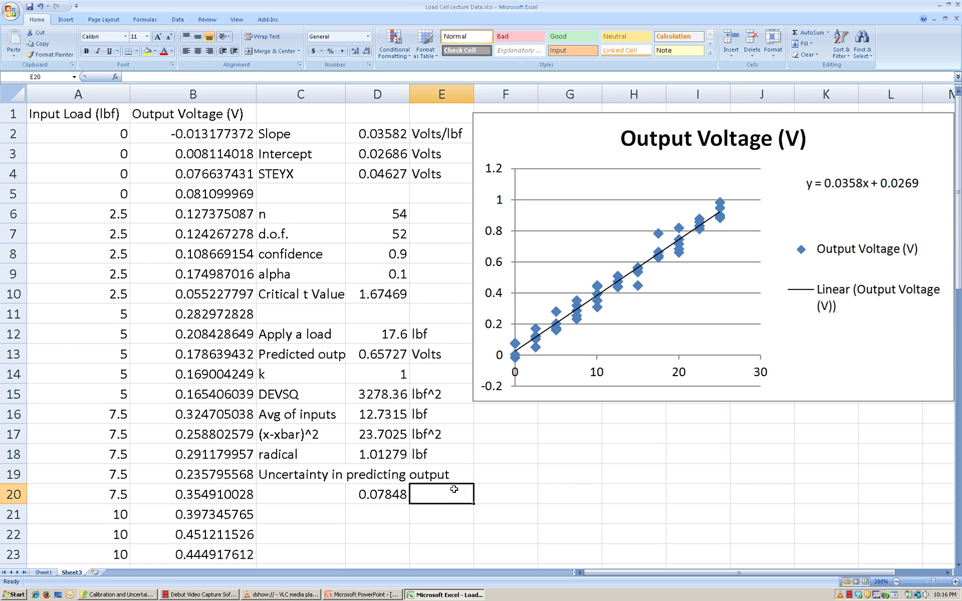
type("Volts")
key("Return")
Step: Clear the unit "lbf" from cell E18 beside the radical value
key("Up")
key("Up")
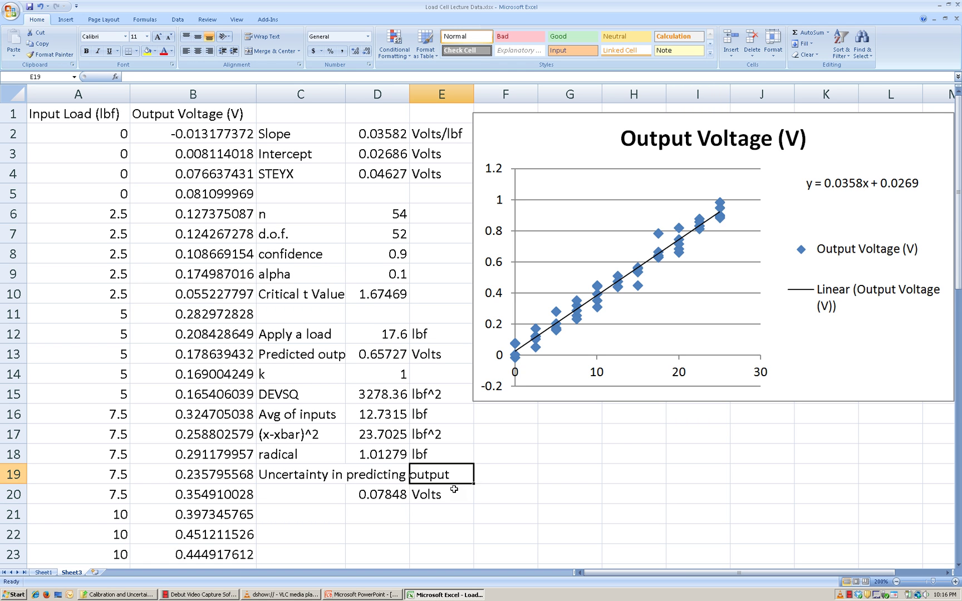
key("Delete")
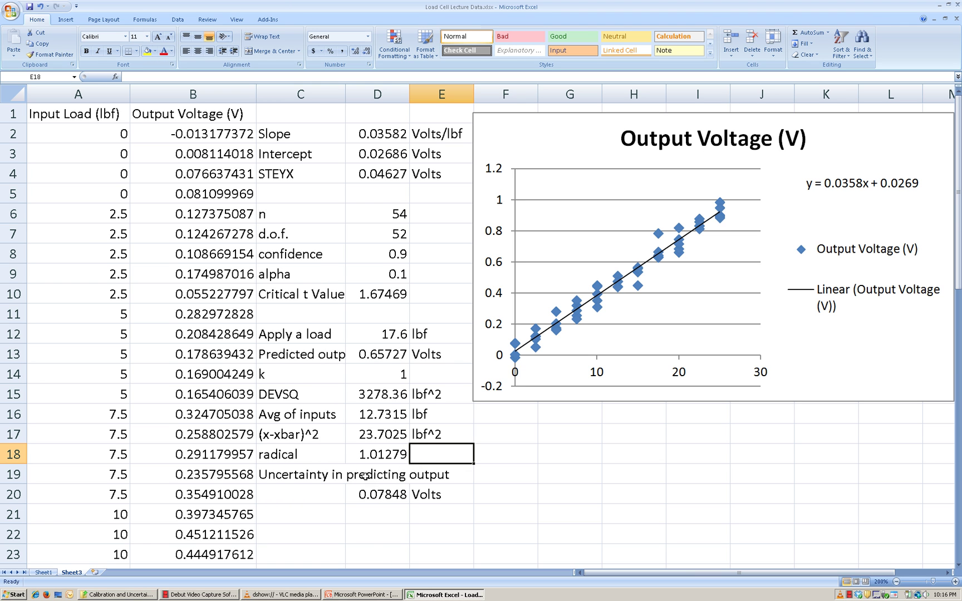
Step: Check the uncertainty cell and the PowerPoint slide, then return to the Excel workbook and enter the label "Measured Voltage" in cell C22
left_click(365, 490)
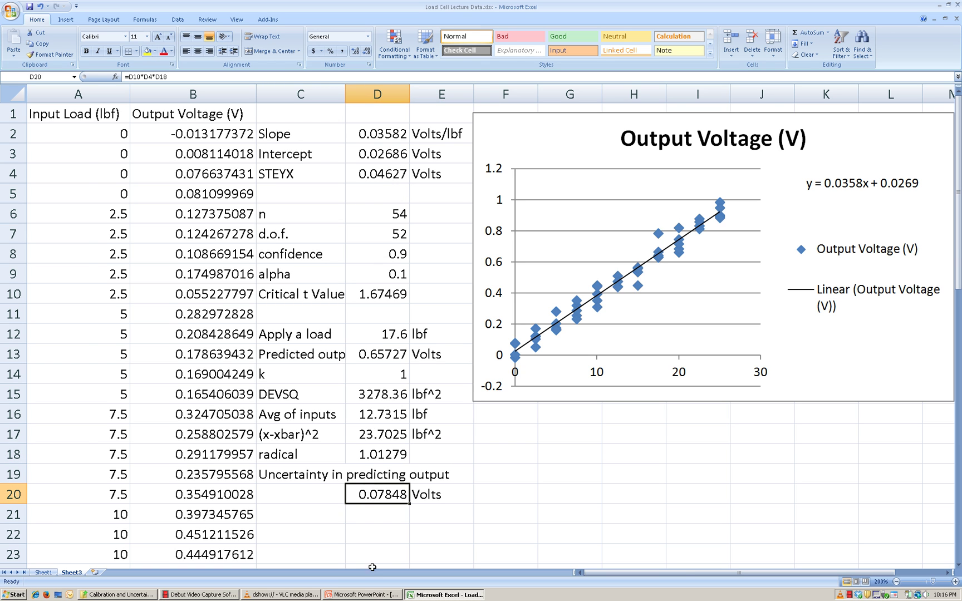
left_click(397, 596)
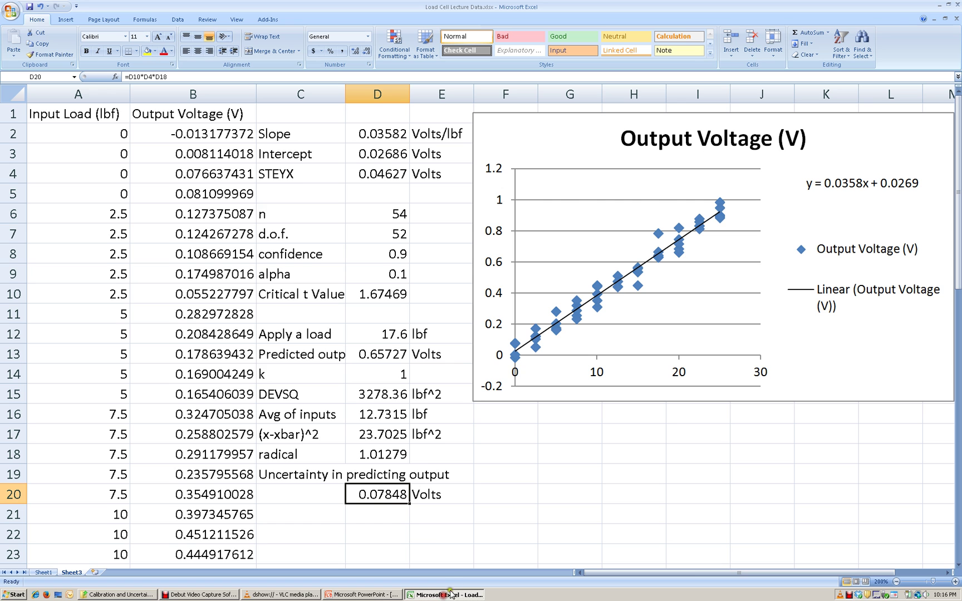
left_click(445, 594)
left_click(317, 533)
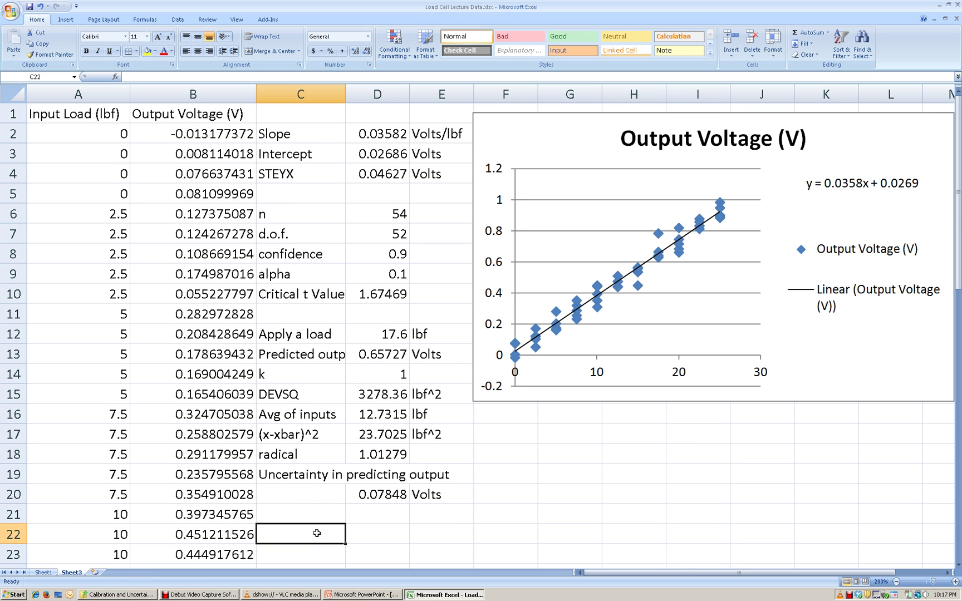
type("Measurred Voltage")
key("Return")
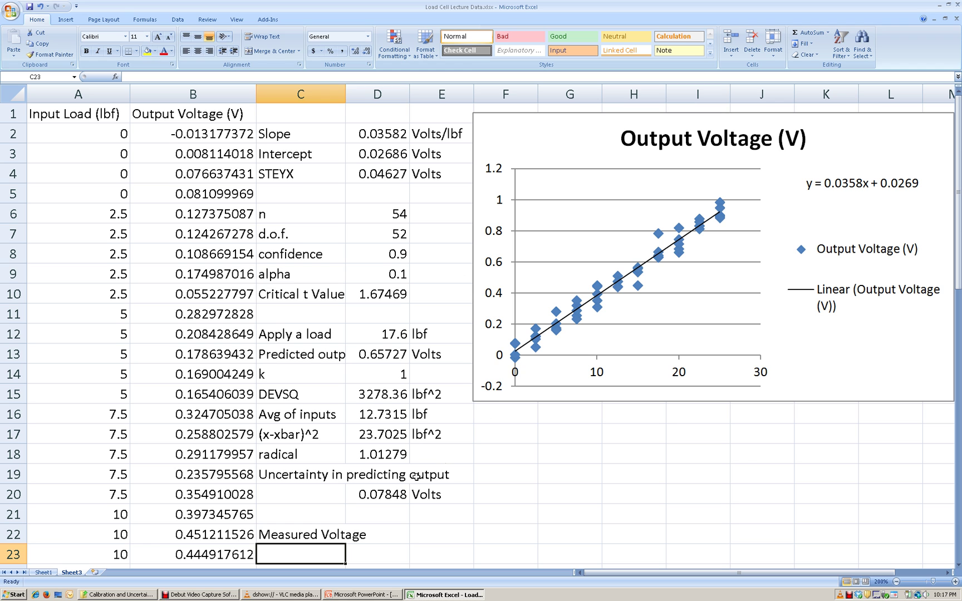
Step: Enter the measured voltage .226 in cell D22 with the unit "Volts" in E22, and widen column C to fit its labels
left_click(391, 532)
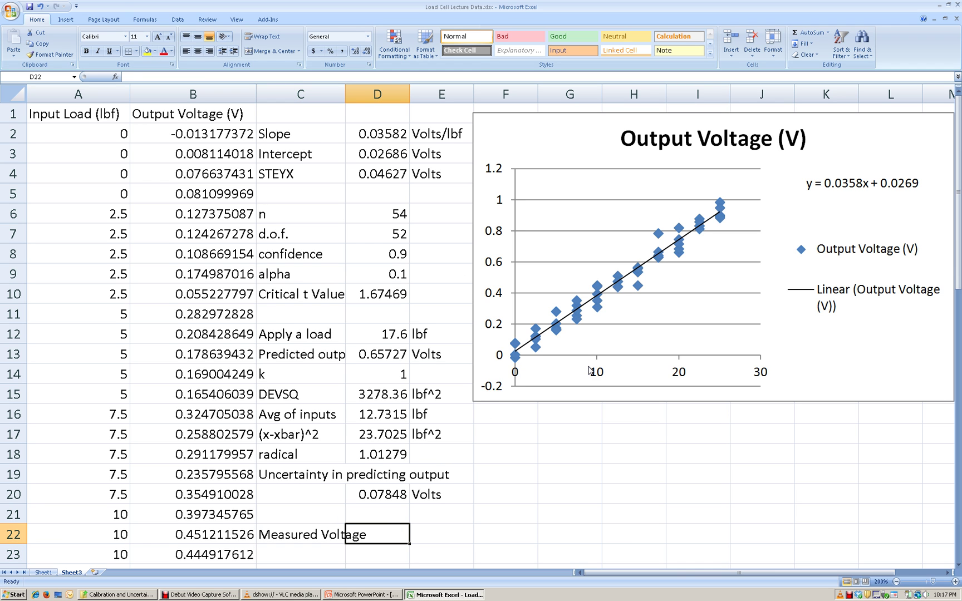
type(".226")
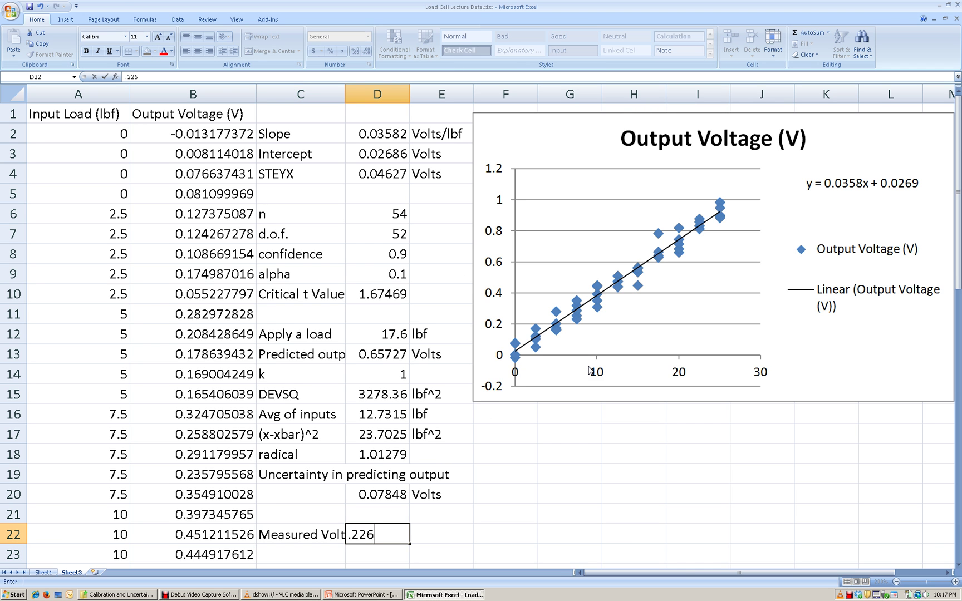
key("Right")
type("Volts")
key("Return")
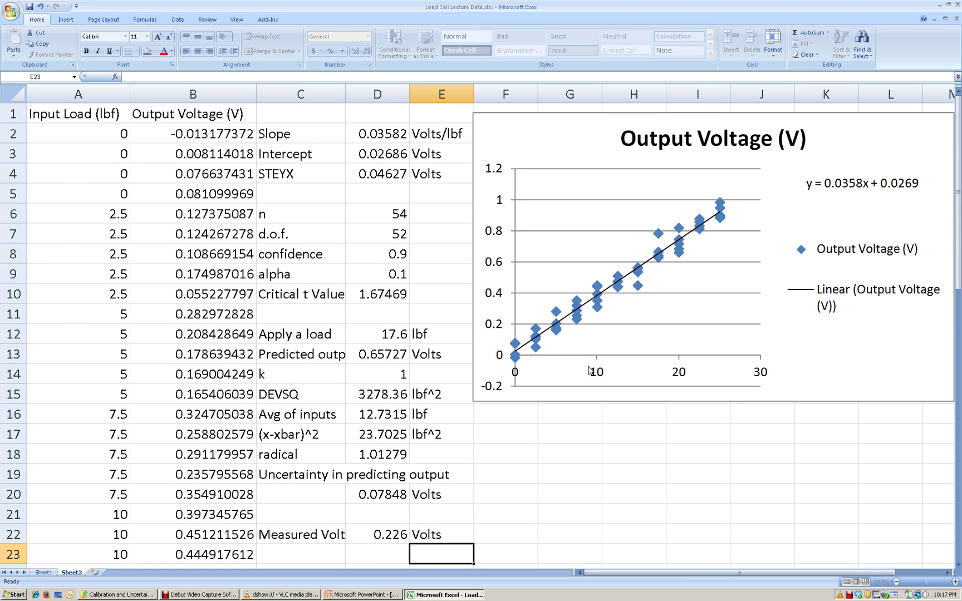
double_click(344, 97)
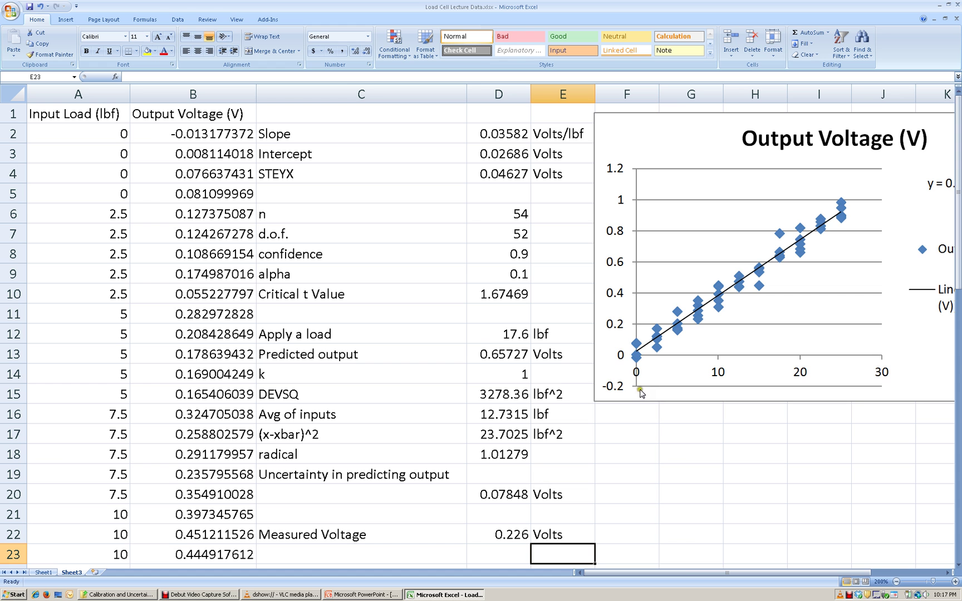
Step: Consult the "Rearrange the Best-Fit Line" slide in PowerPoint, and return to the Excel workbook to enter the label "Predicted Load" in cell C23
scroll(490, 490, "down", 3)
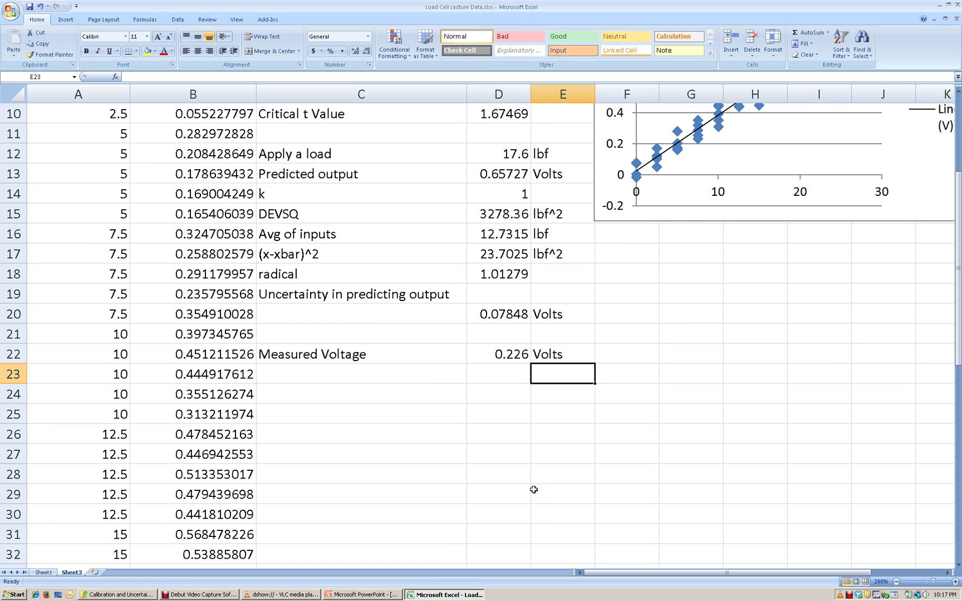
left_click(362, 595)
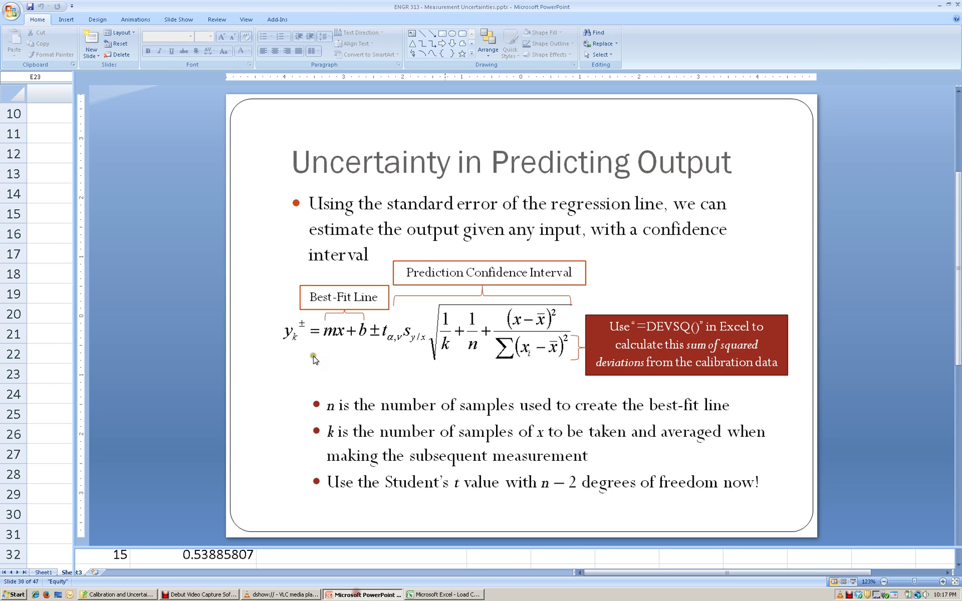
left_click(279, 393)
scroll(281, 392, "down", 2)
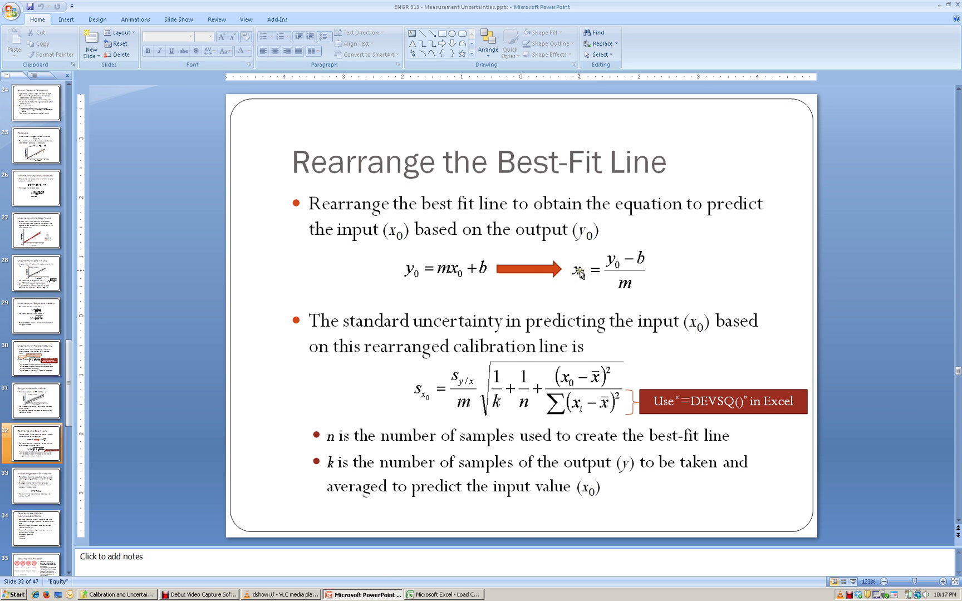
left_click(449, 597)
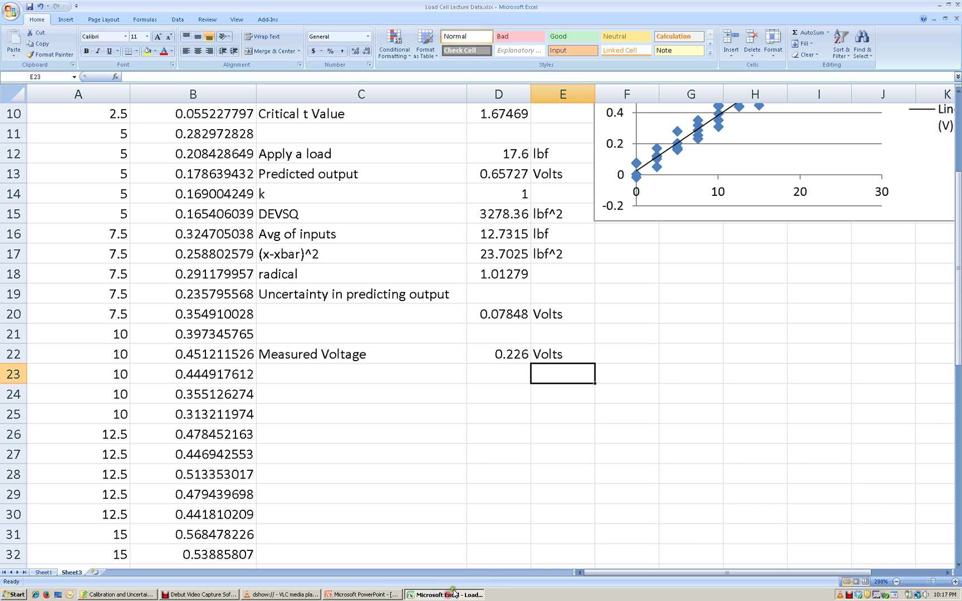
key("Left")
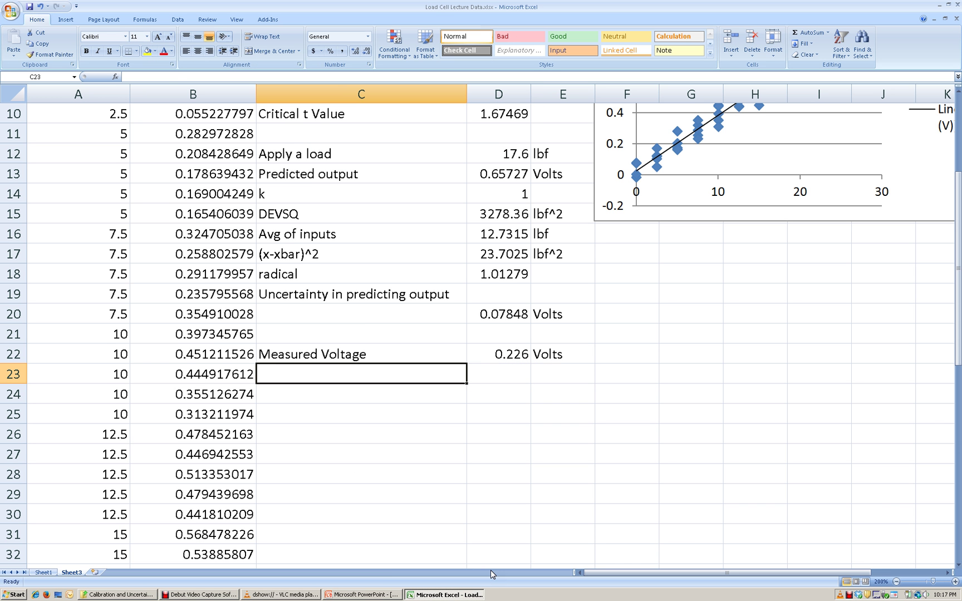
type("Predict")
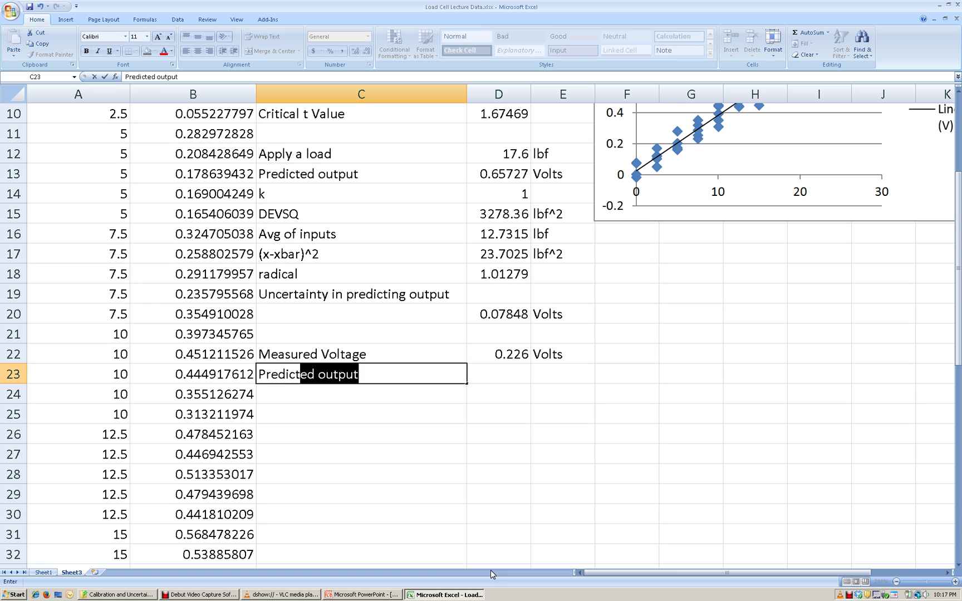
key("BackSpace")
key("BackSpace")
key("BackSpace")
key("BackSpace")
key("BackSpace")
key("BackSpace")
key("BackSpace")
type("redicted Load")
key("Tab")
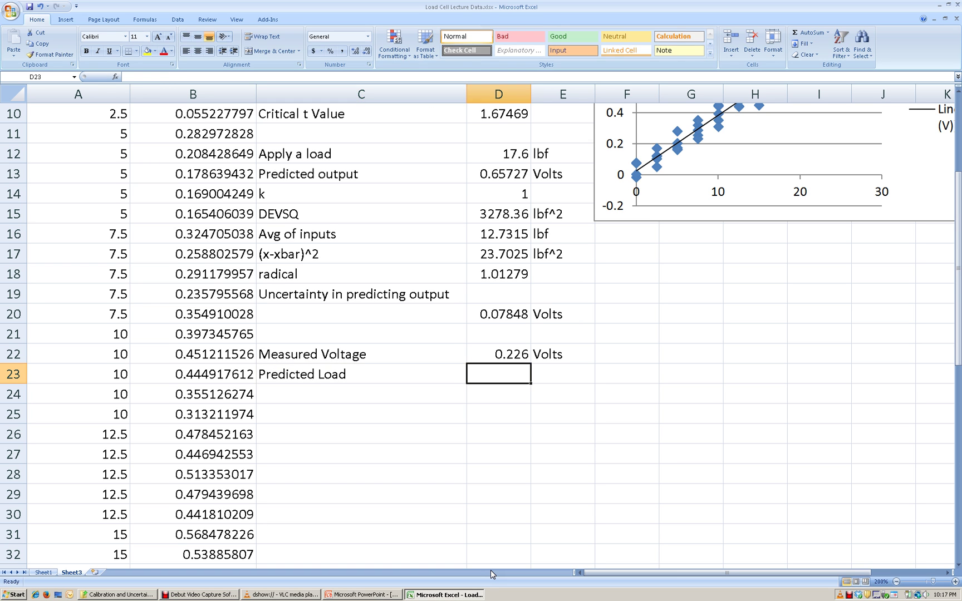
Step: Calculate the predicted load in cell D23 with =(D22-D3)/D2, checking the rearranged best-fit equation on the PowerPoint slide
type("=")
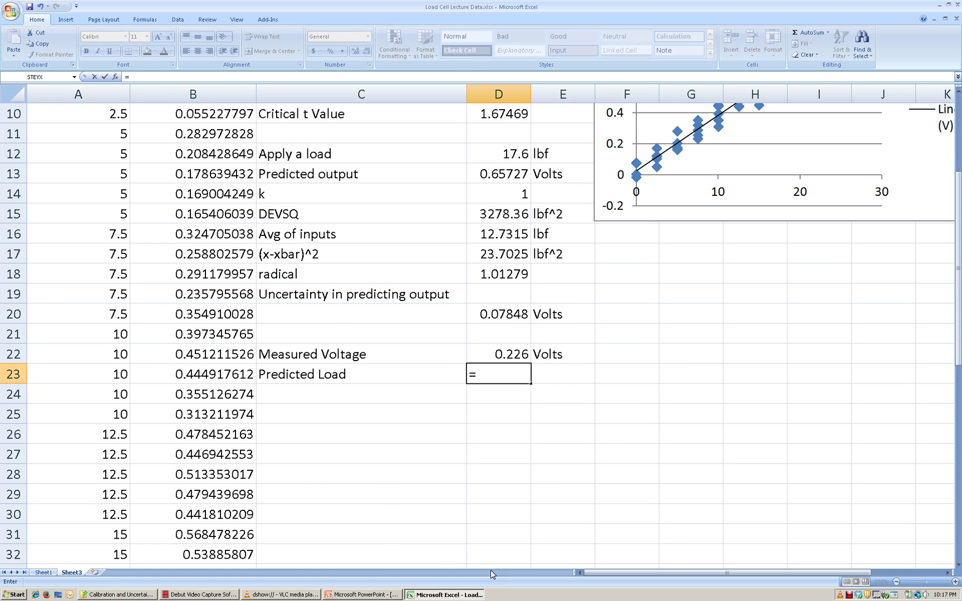
left_click(366, 594)
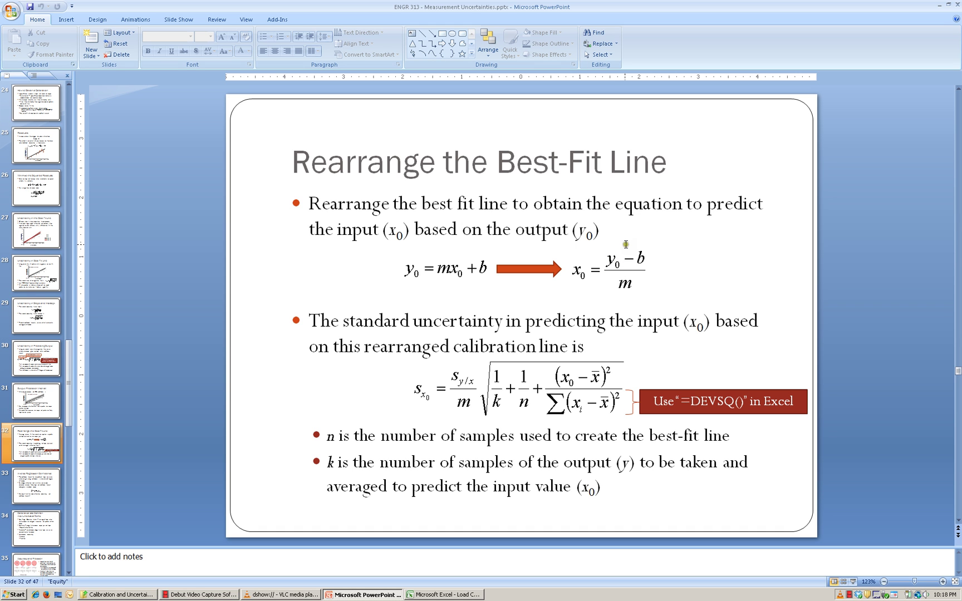
left_click(449, 594)
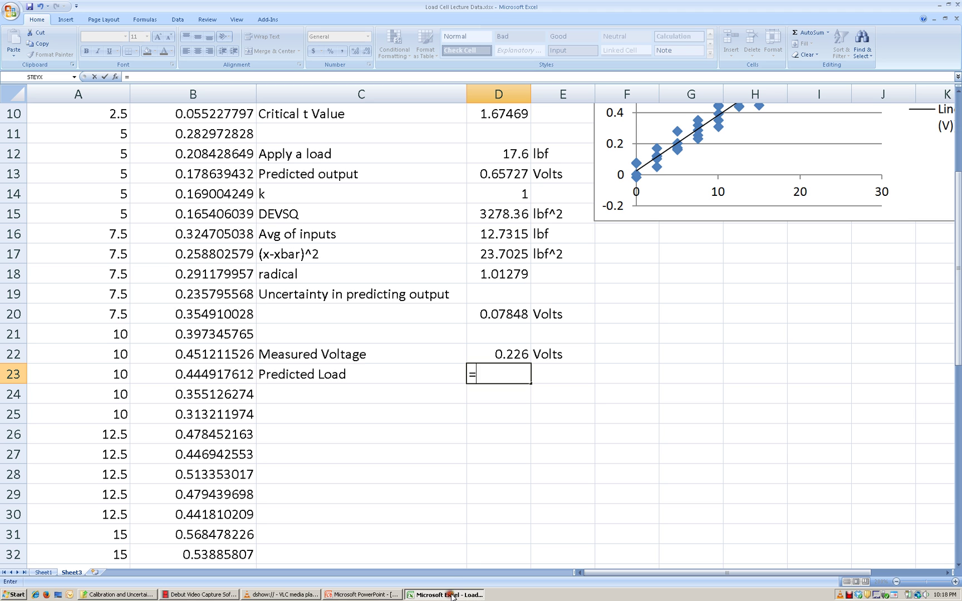
type("(D22-")
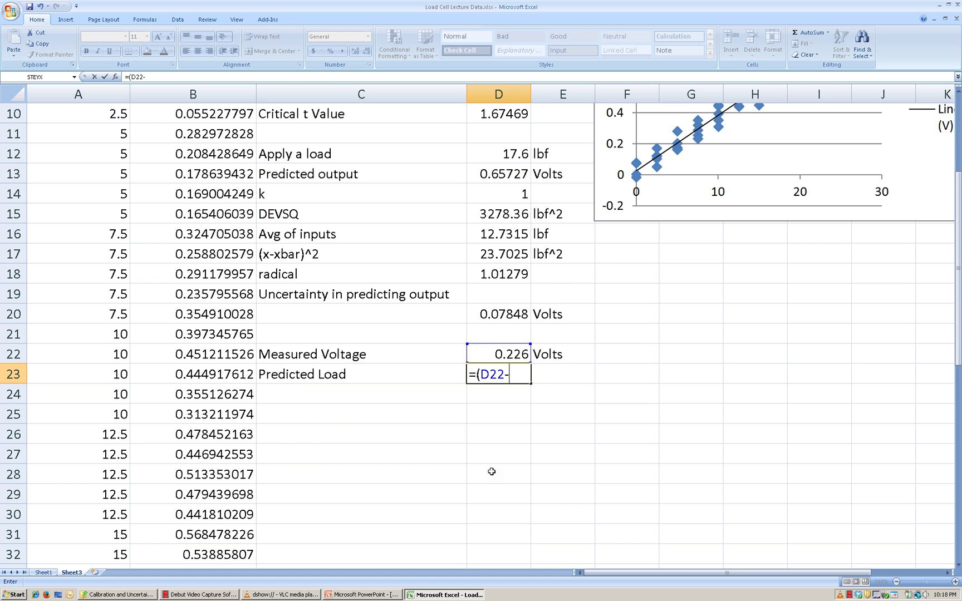
scroll(483, 378, "up", 3)
left_click(524, 156)
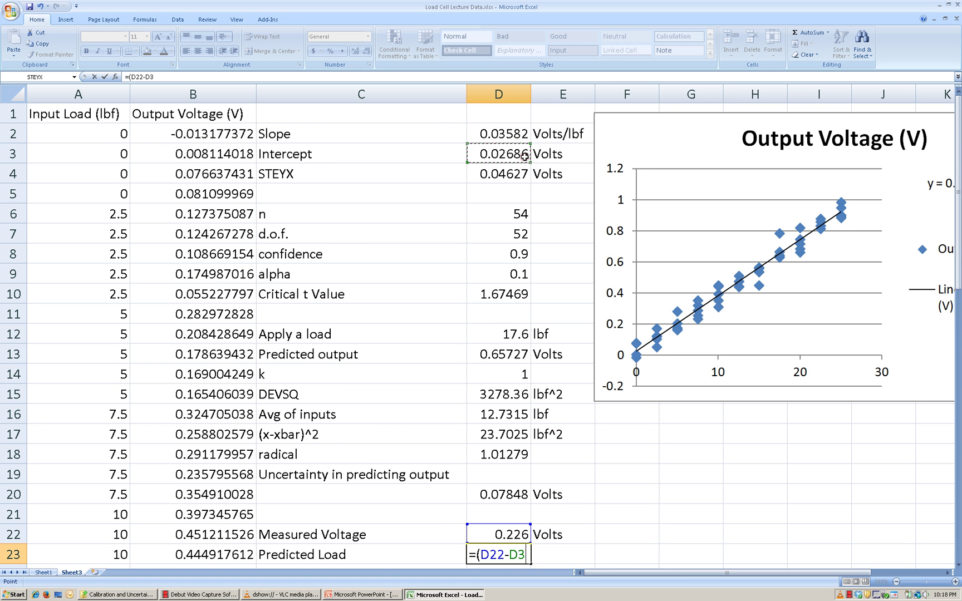
type(")")
left_click(517, 133)
key("Return")
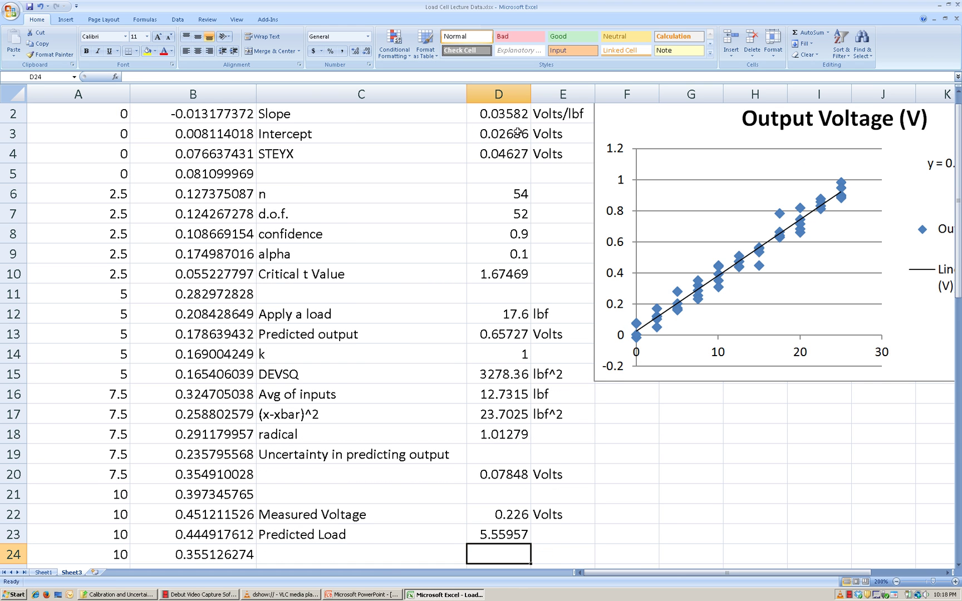
Step: Enter the unit "lbf" in cell E23 beside the predicted load
key("Up")
key("Right")
type("lbf")
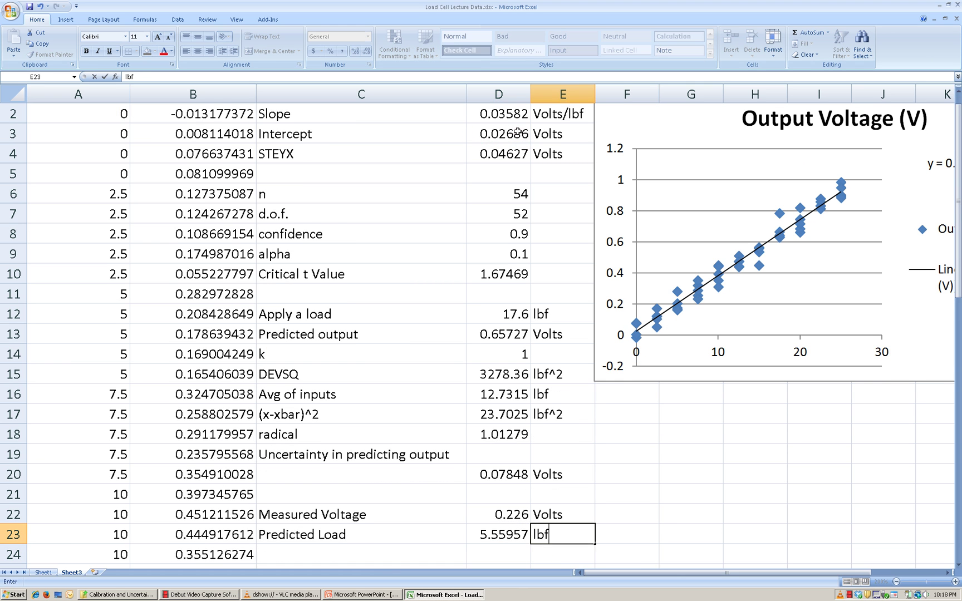
key("Return")
scroll(635, 470, "down", 1)
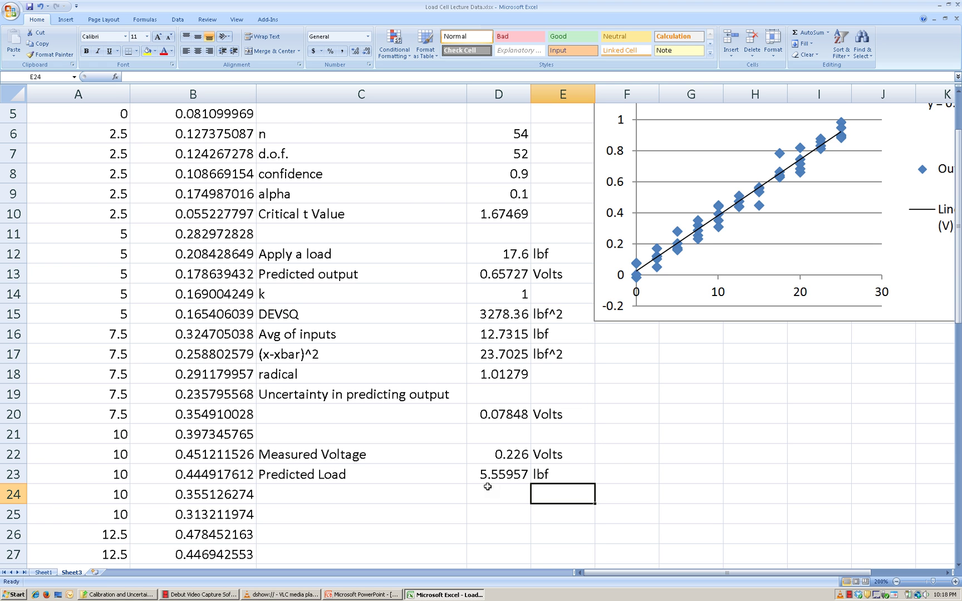
scroll(543, 484, "down", 1)
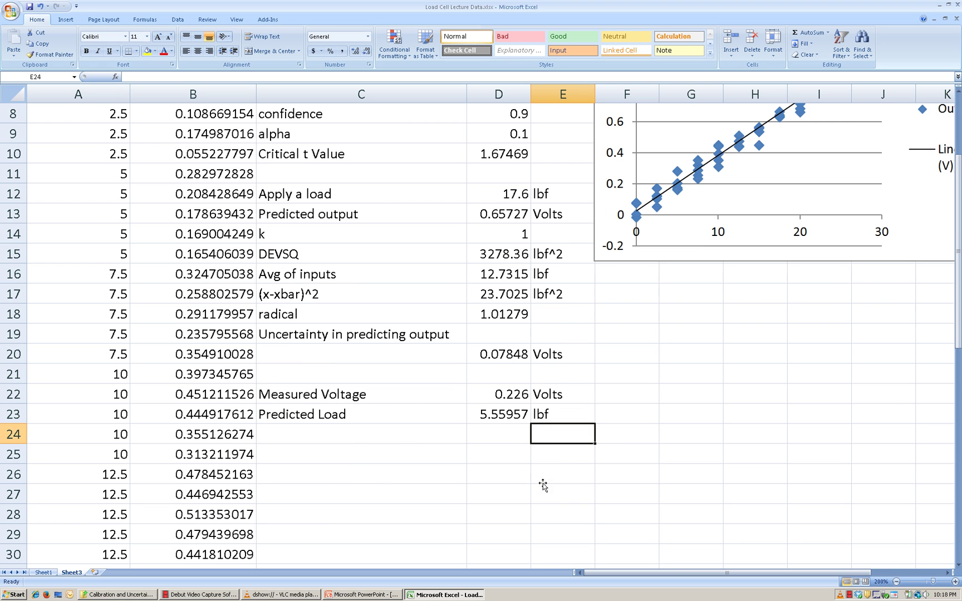